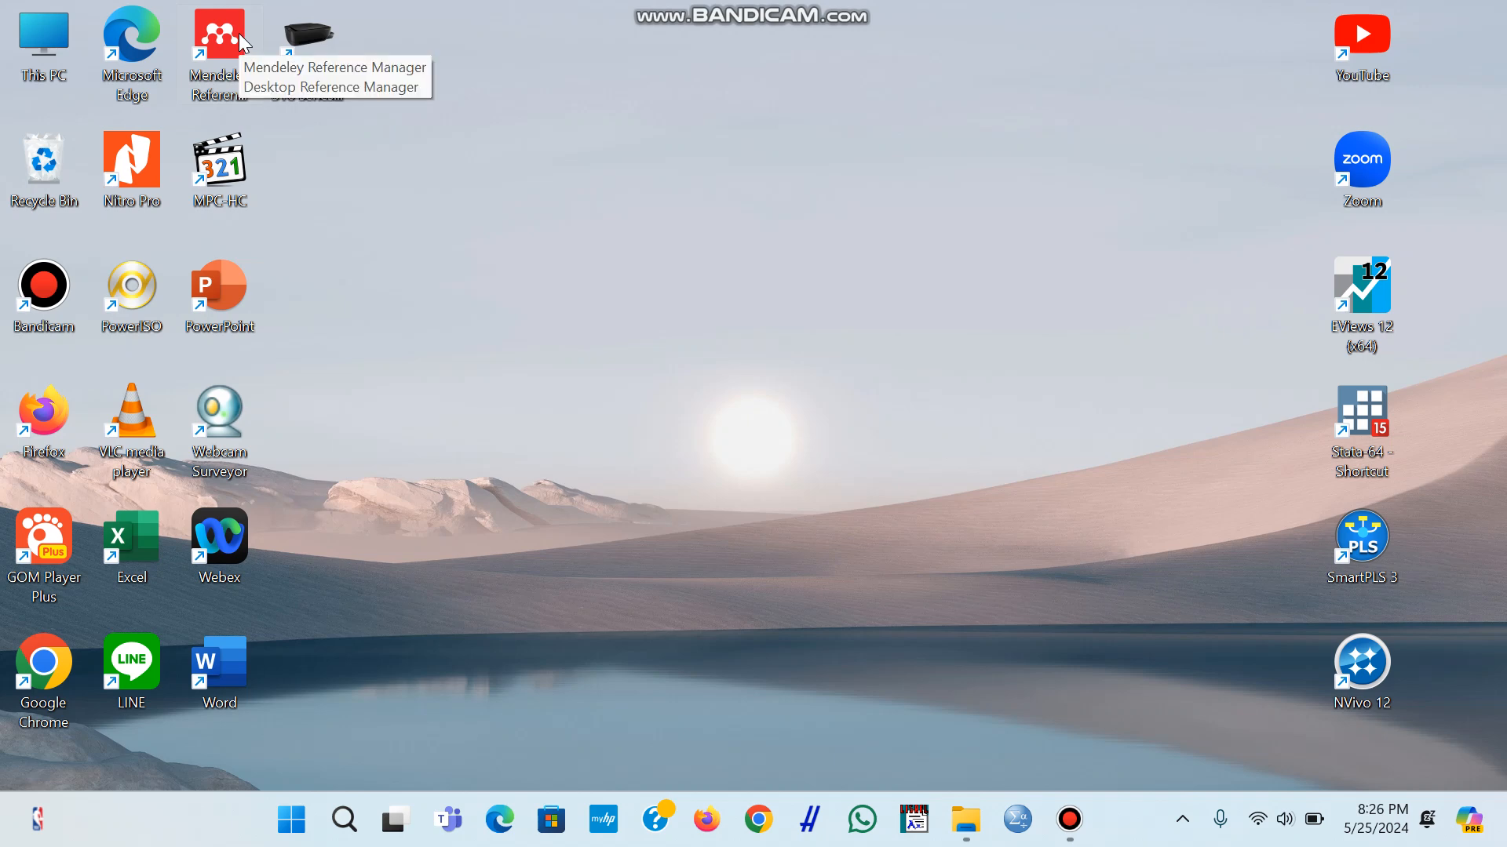
# Open Mendeley Reference Manager, look through the list of all references, and close it.
pyautogui.doubleClick(213, 35)
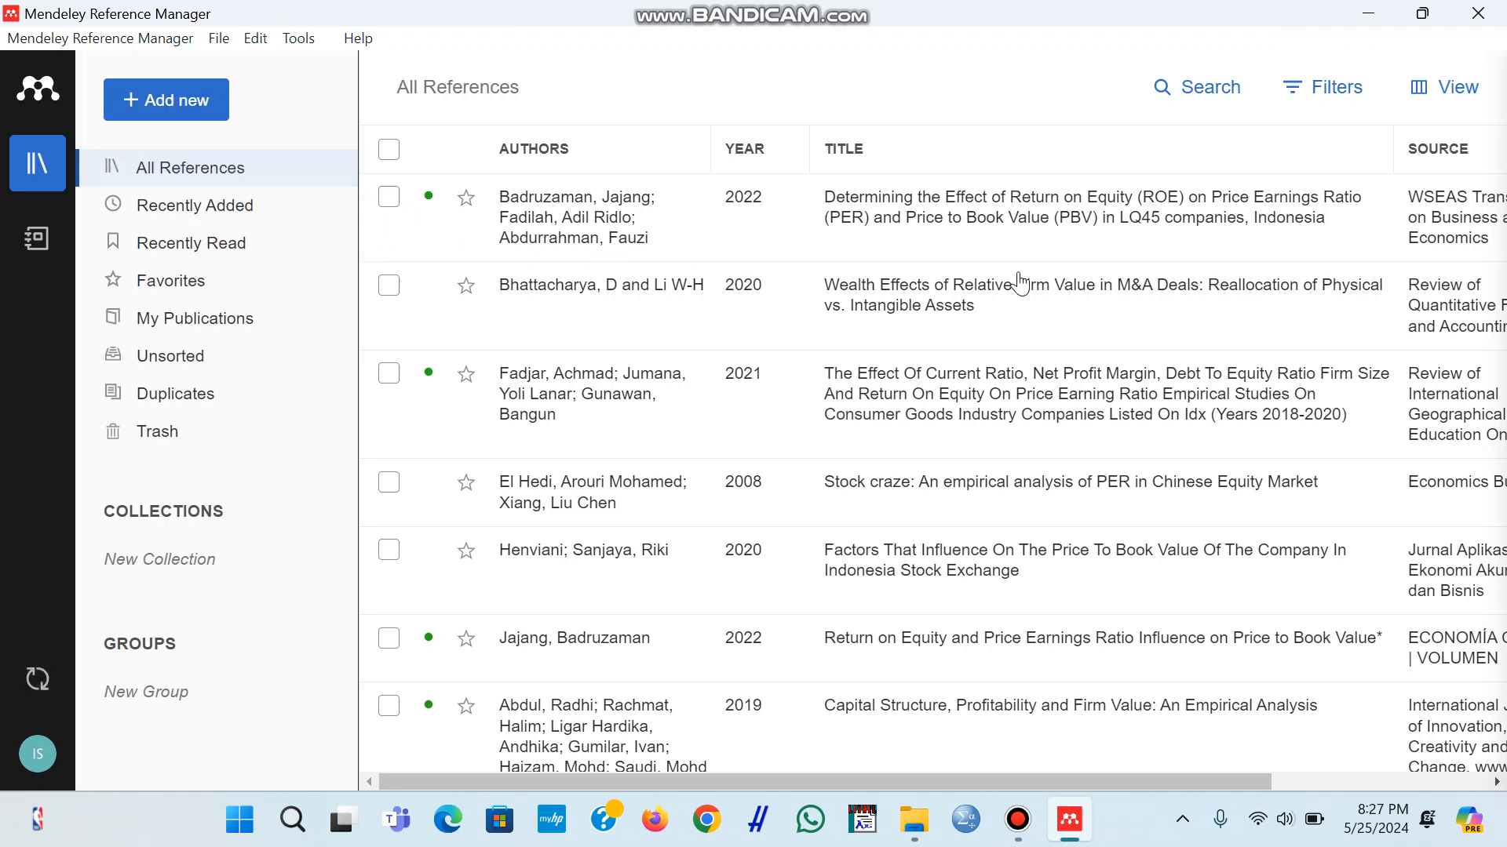
pyautogui.scroll(-8, 760, 361)
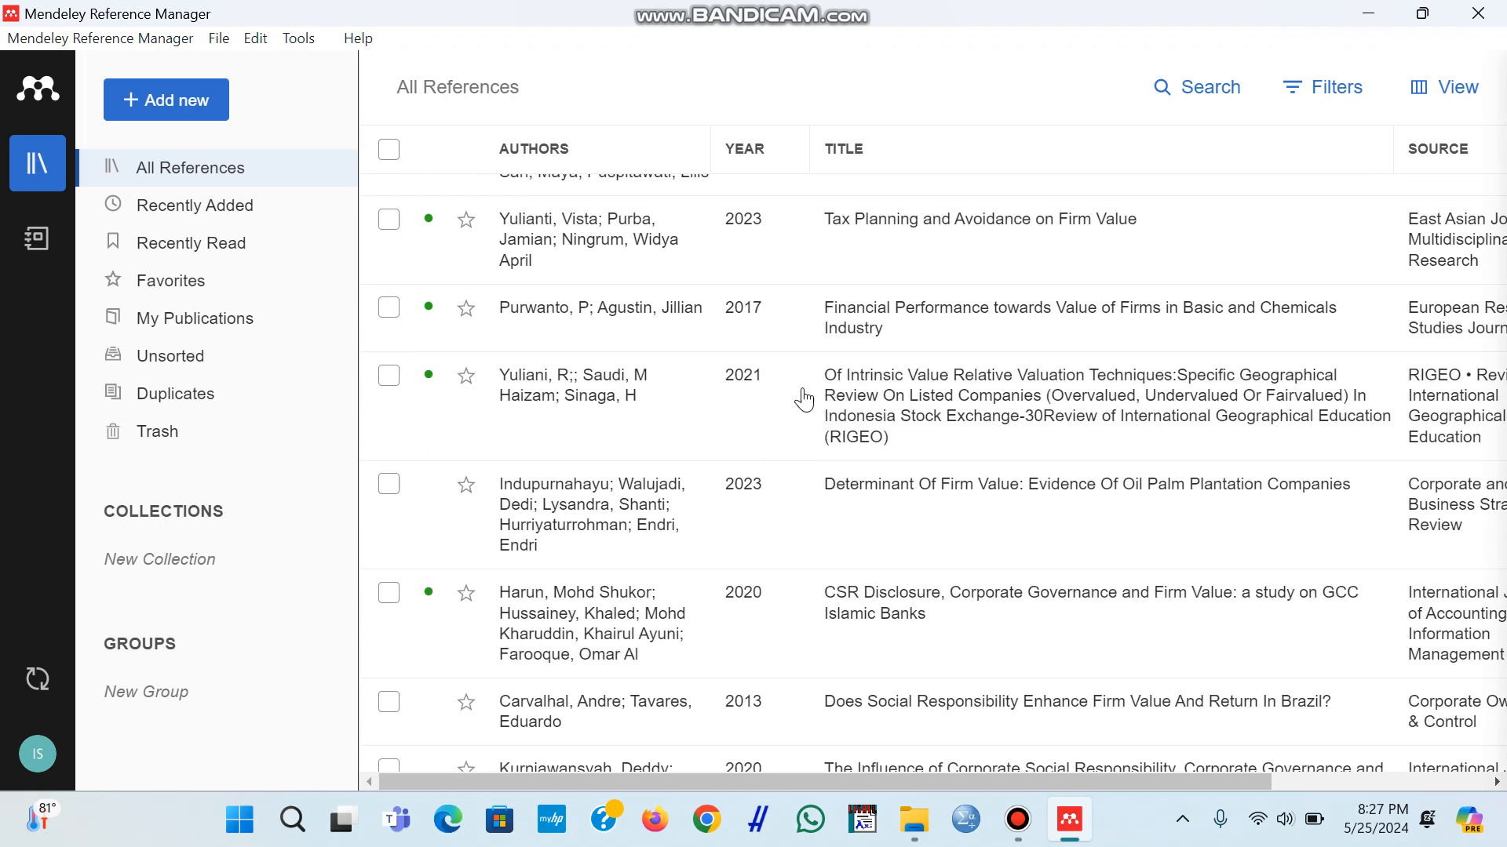
pyautogui.scroll(4, 673, 282)
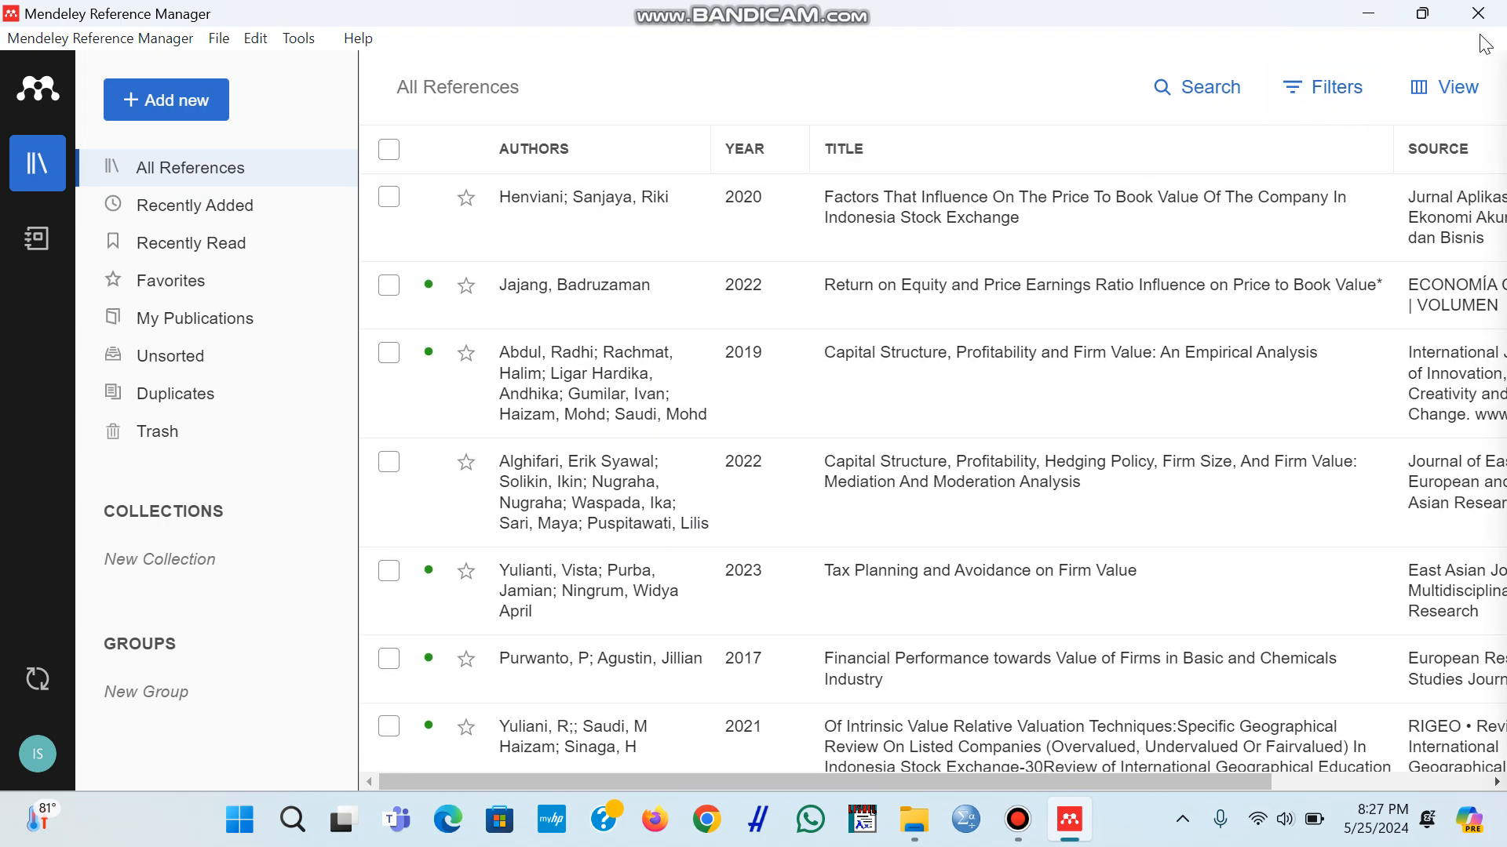
pyautogui.click(1479, 14)
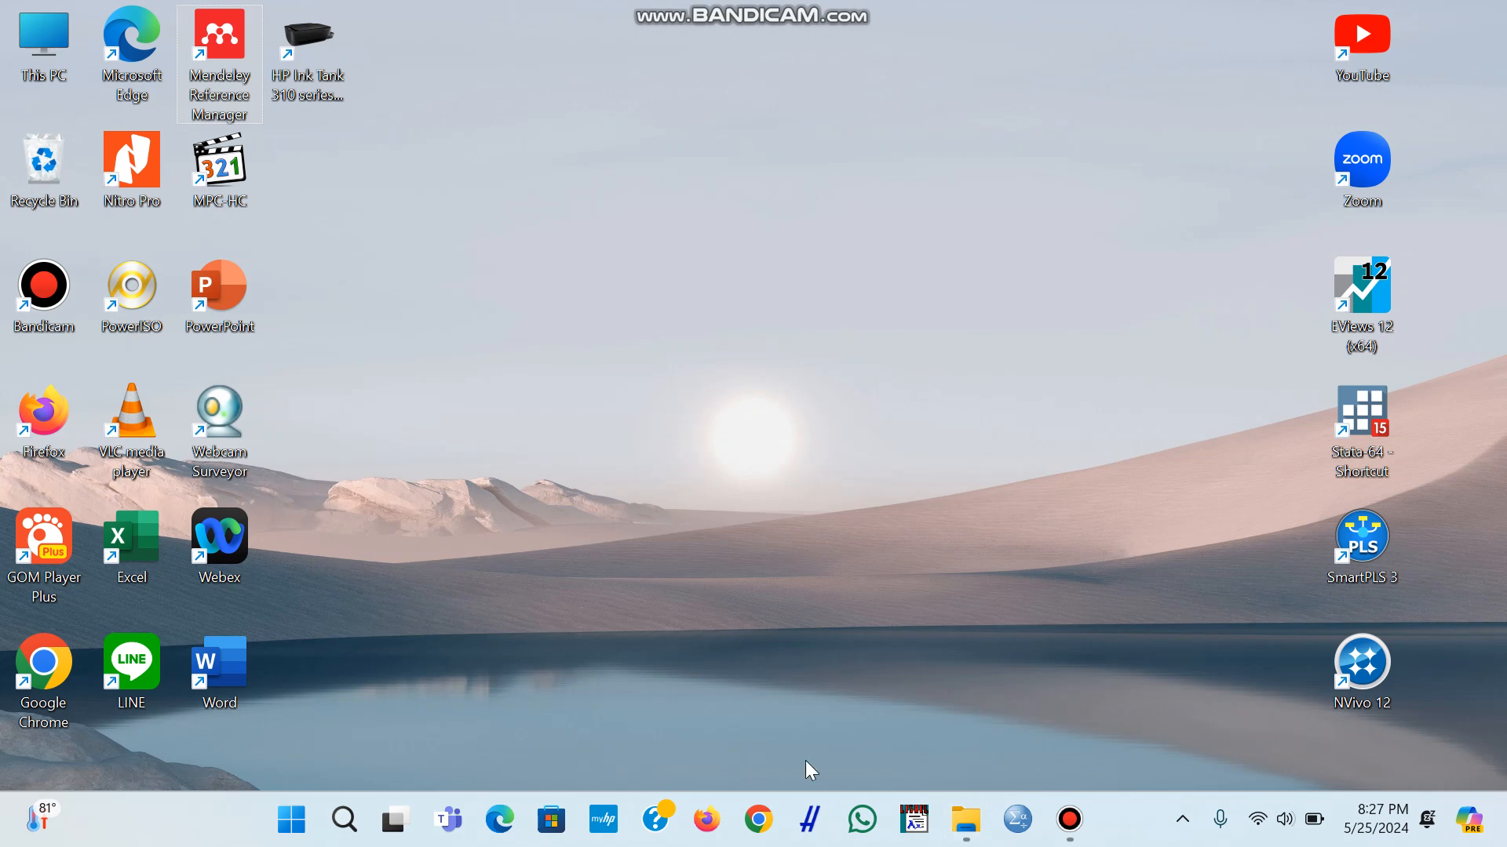
# Open the e2 version of the MATERI KUALIFIKASI Word document from the proposal folder.
pyautogui.click(969, 832)
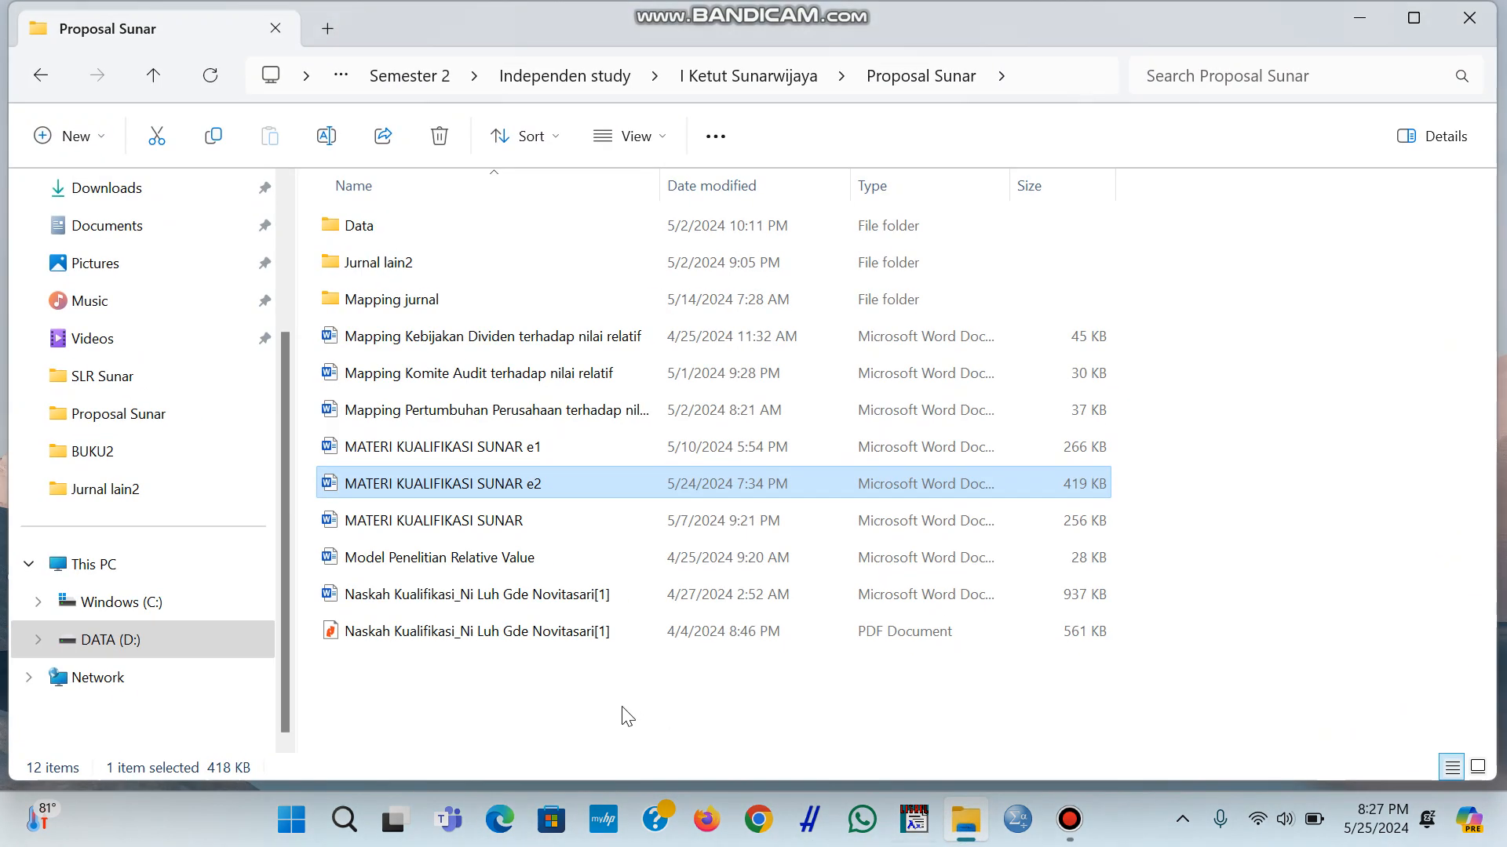
pyautogui.doubleClick(504, 484)
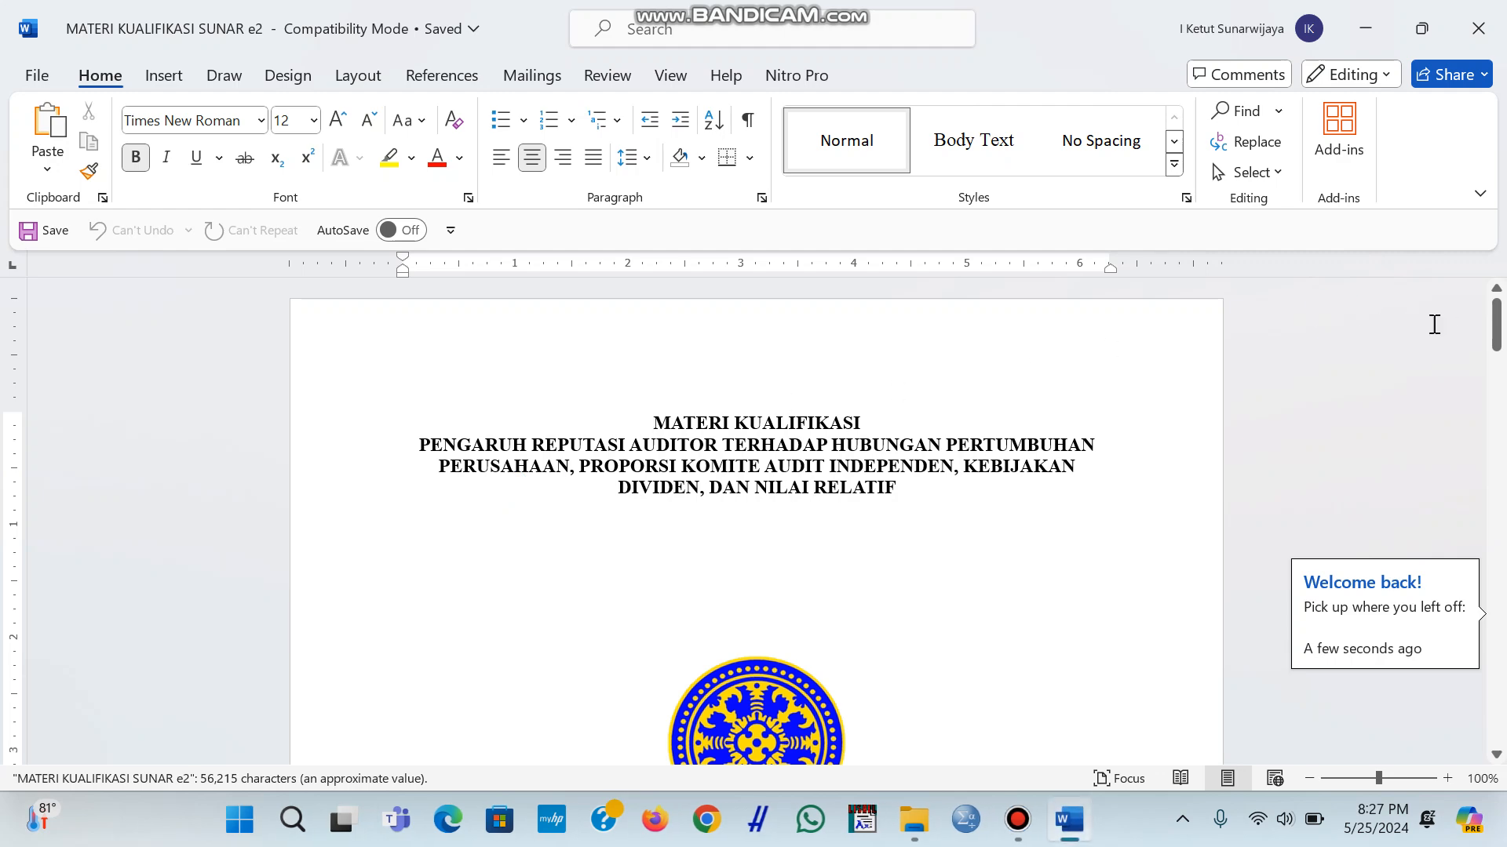
# Insert two paragraph breaks after "Hasil penelitian" in section 3.3.4, before the existing citation.
pyautogui.moveTo(1496, 310); pyautogui.dragTo(1501, 595)
pyautogui.scroll(-1, 996, 470)
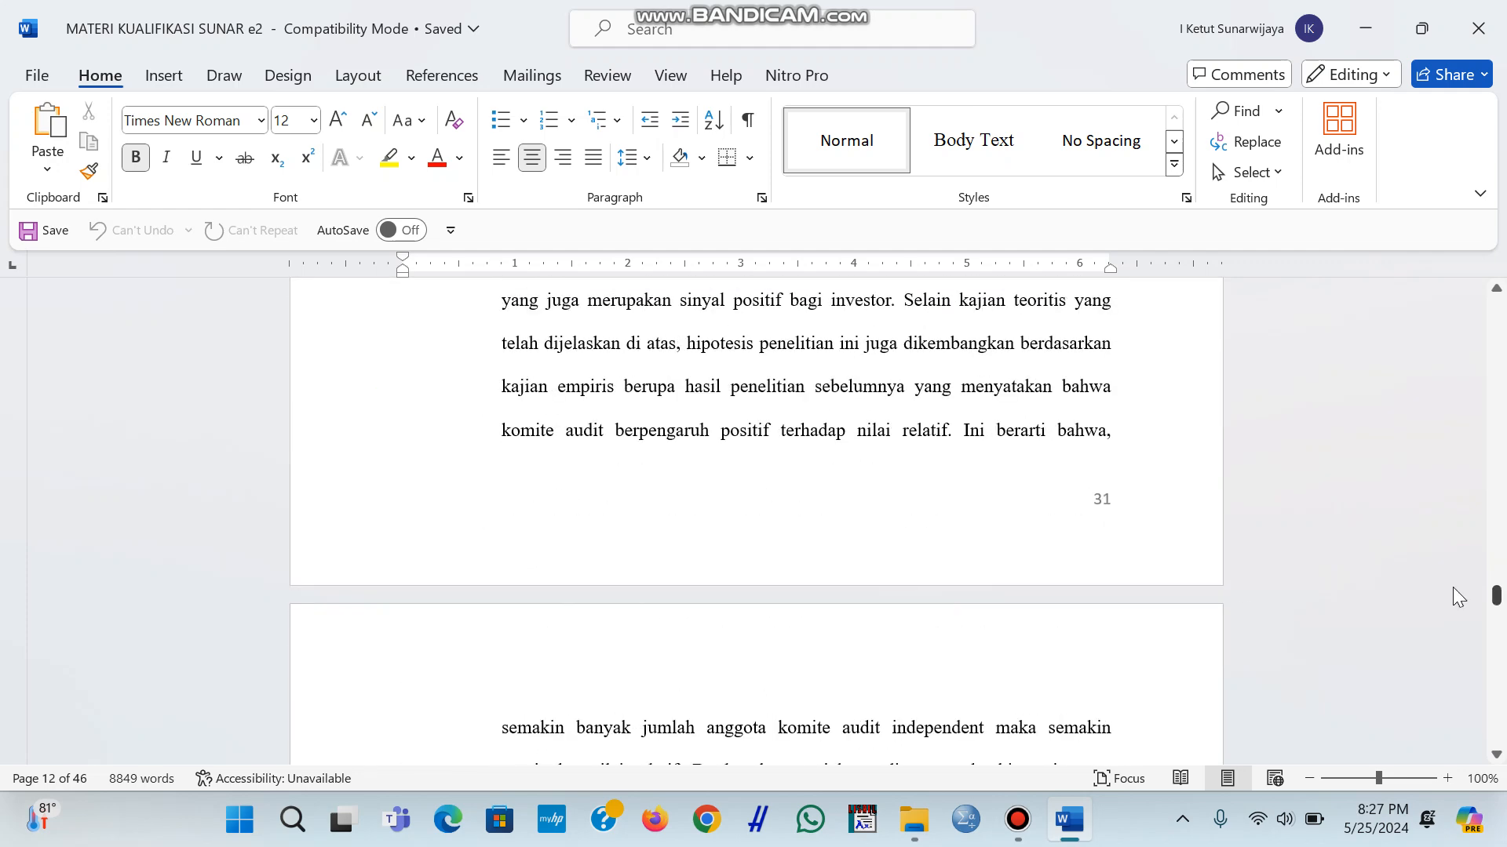
pyautogui.click(1078, 547)
pyautogui.scroll(-10, 1078, 547)
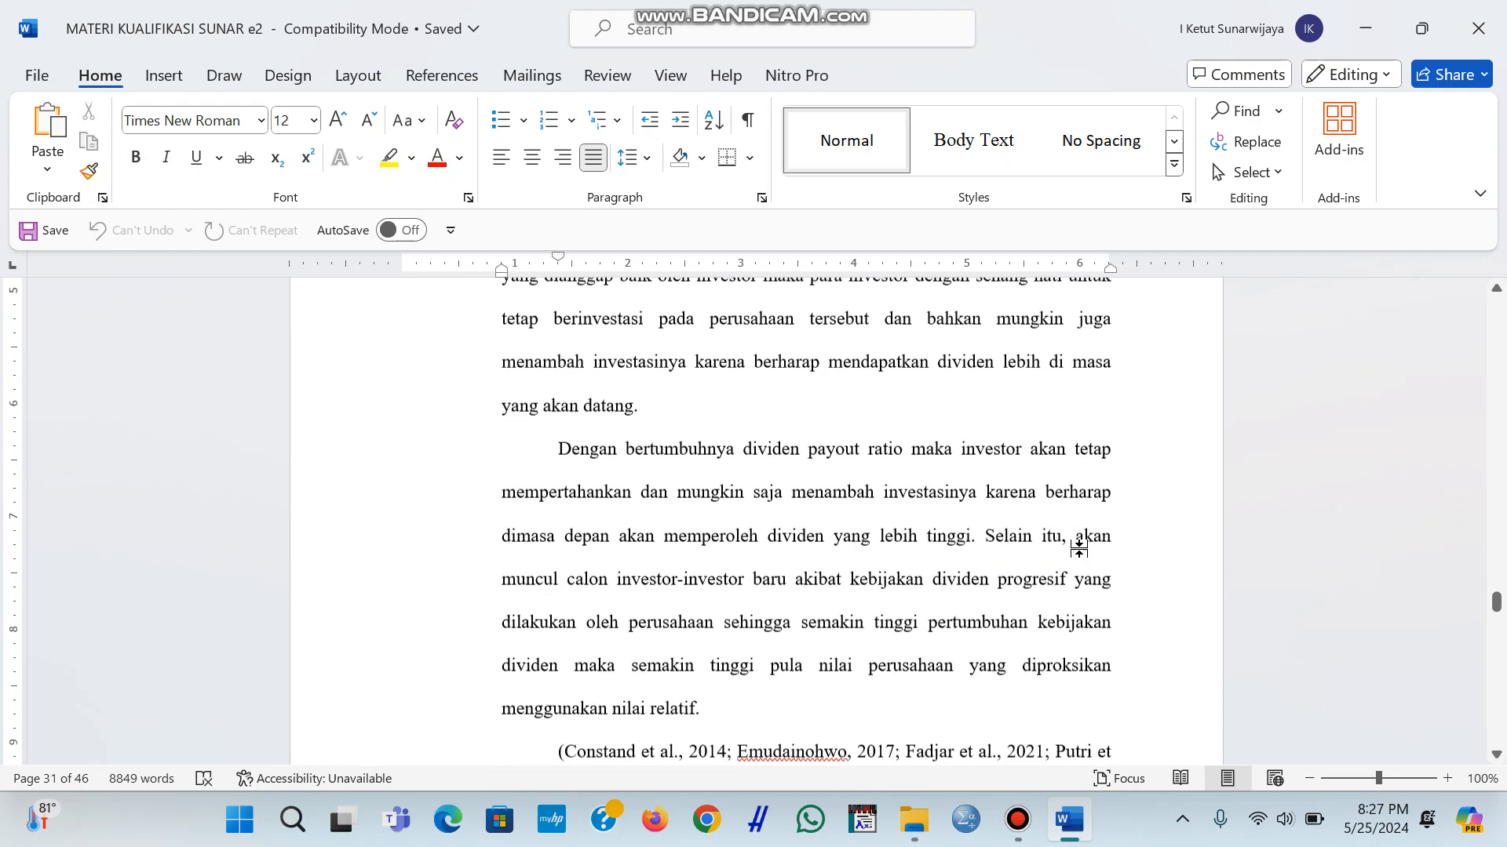
pyautogui.scroll(-10, 1078, 546)
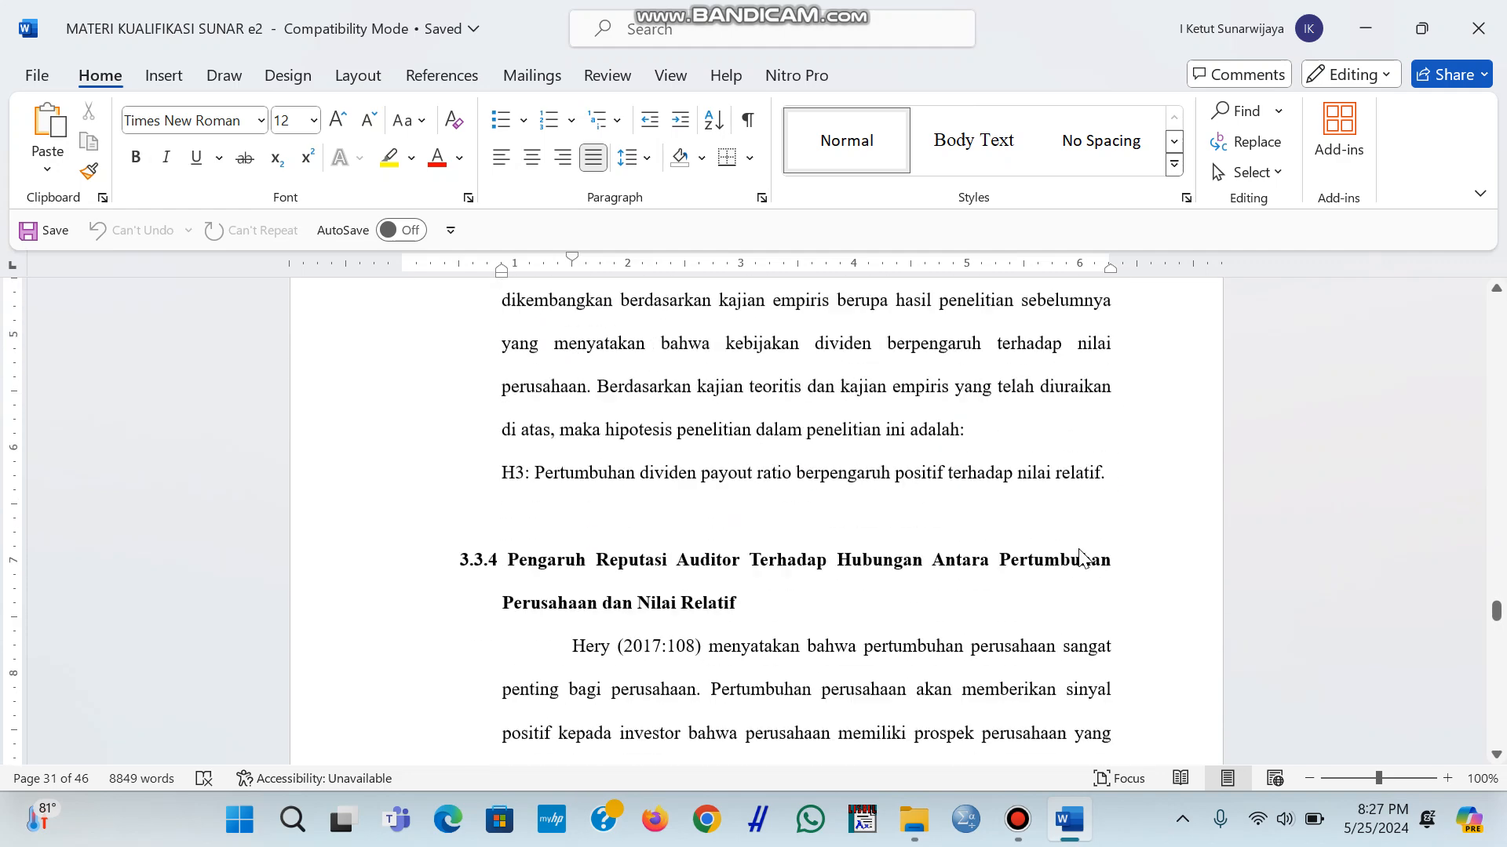
pyautogui.scroll(-15, 1078, 556)
pyautogui.scroll(5, 1078, 547)
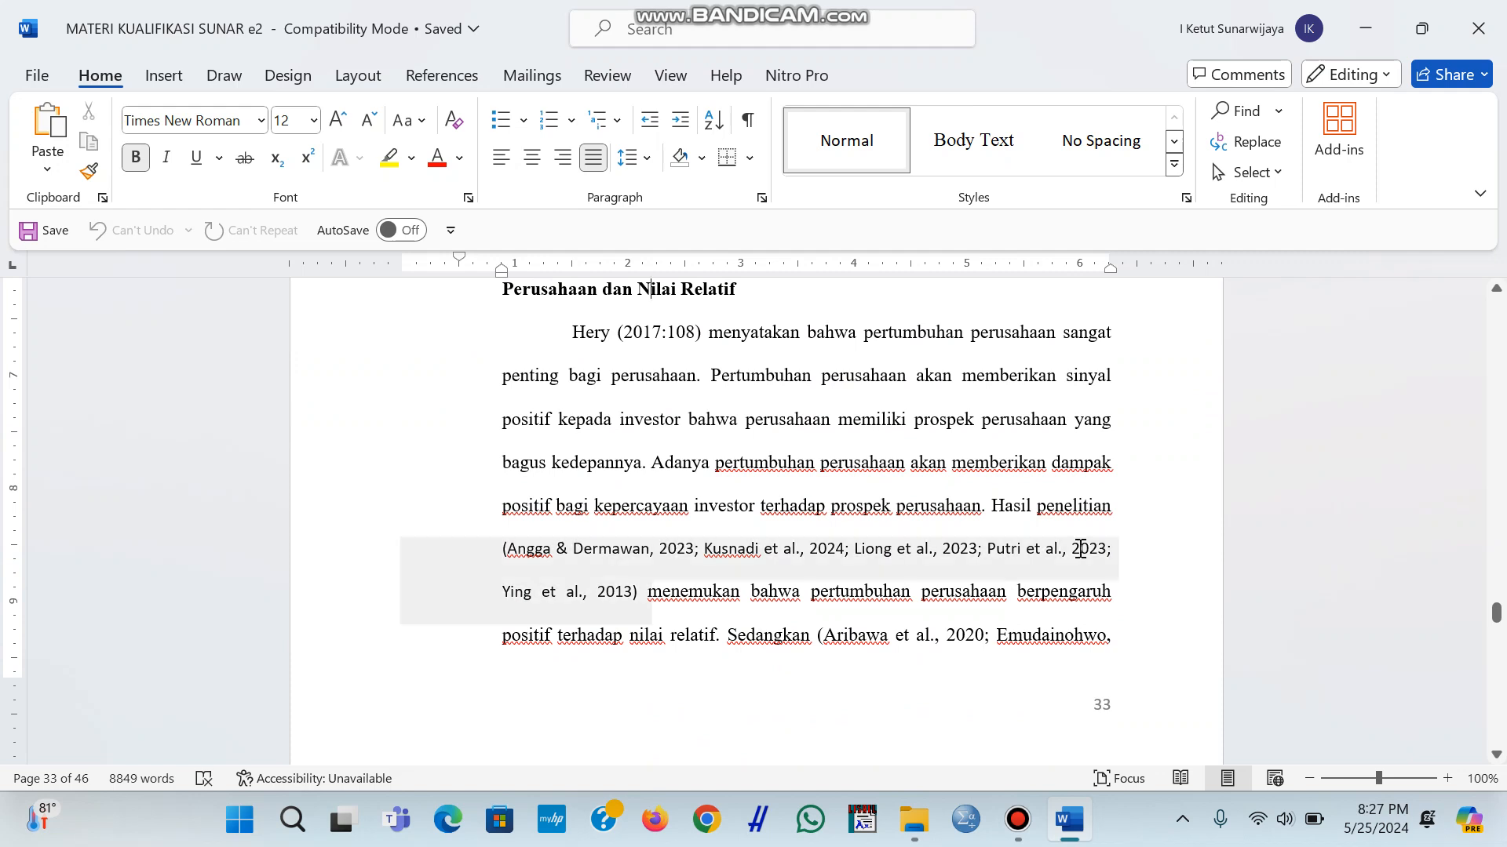
pyautogui.click(1055, 507)
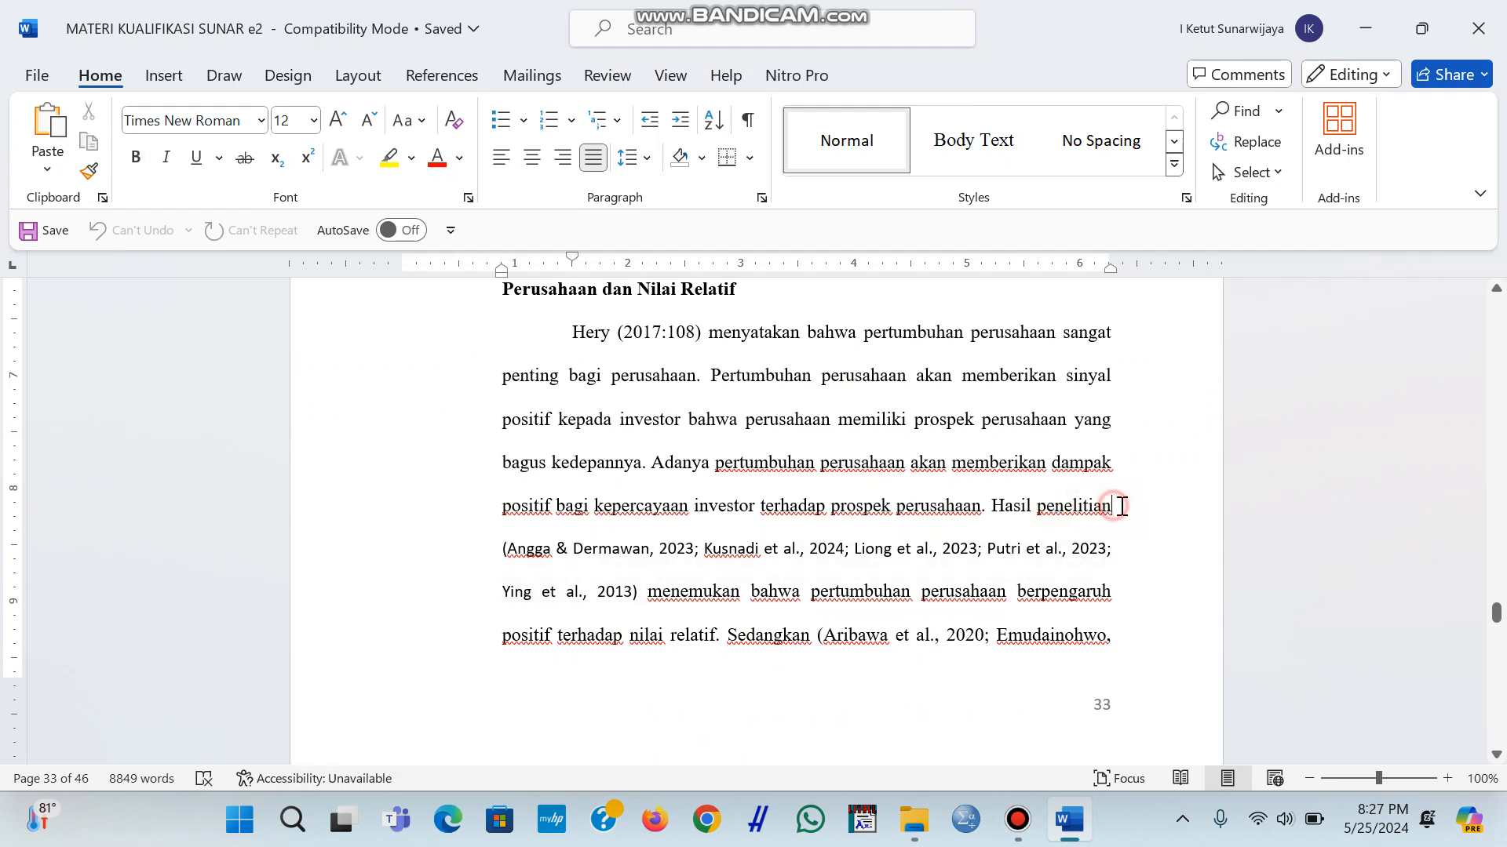
pyautogui.press('Return')
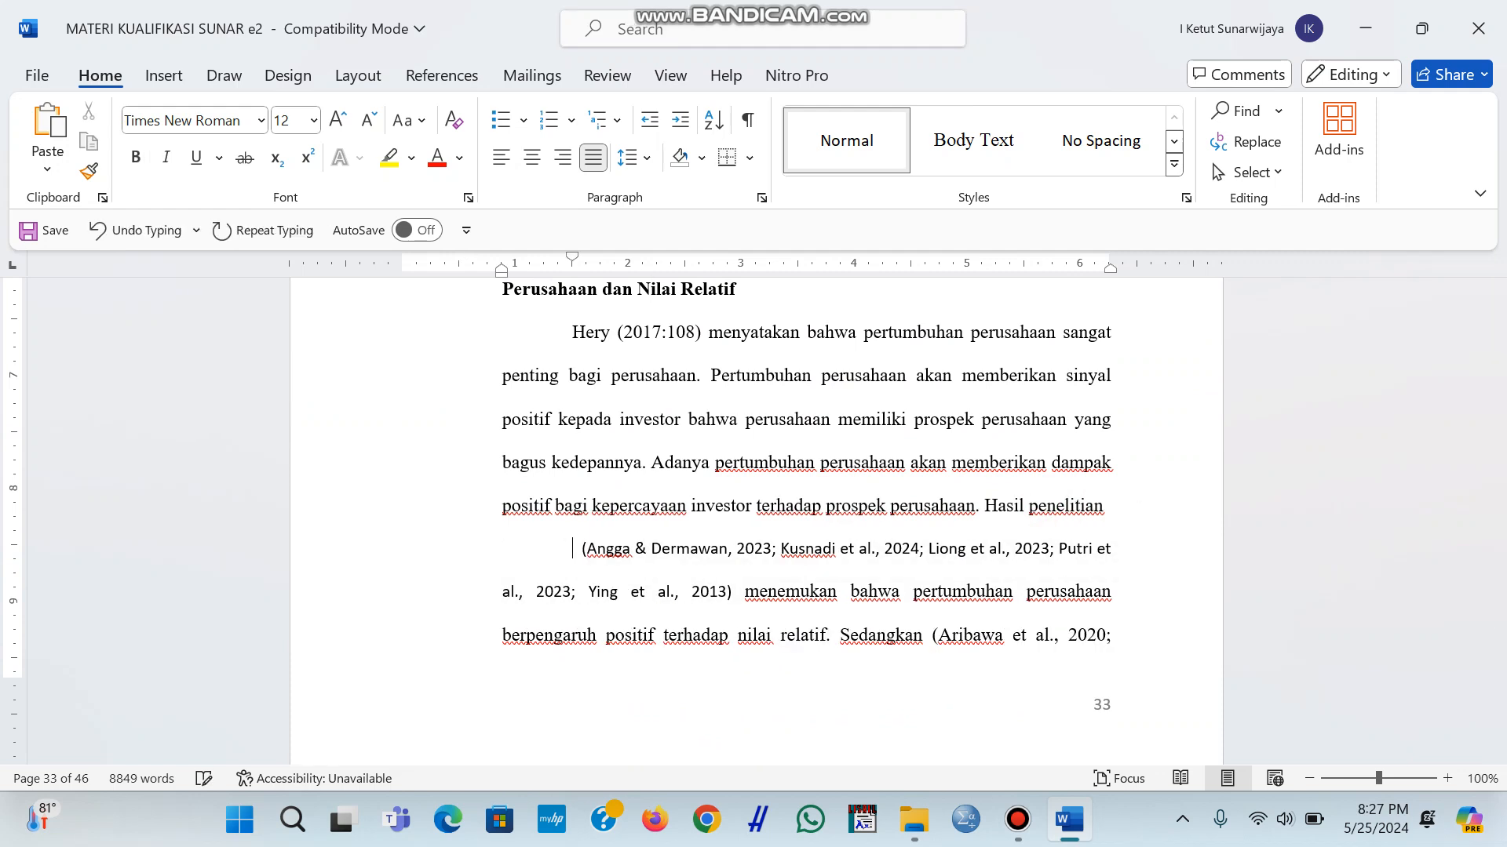
pyautogui.press('Return')
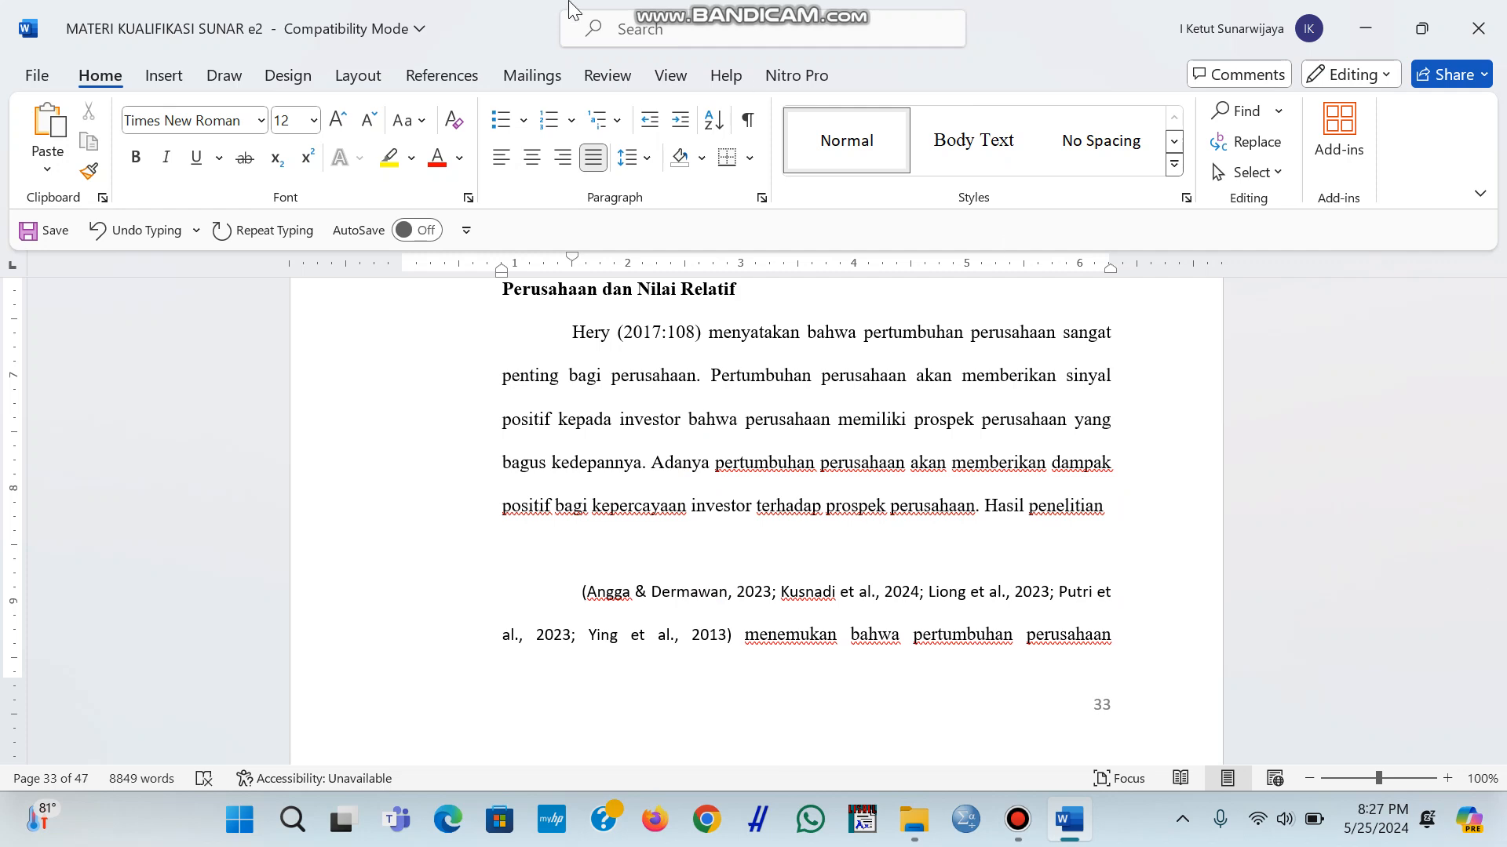
# Open Mendeley Cite and place the cursor on the empty line above the existing citation.
pyautogui.click(172, 82)
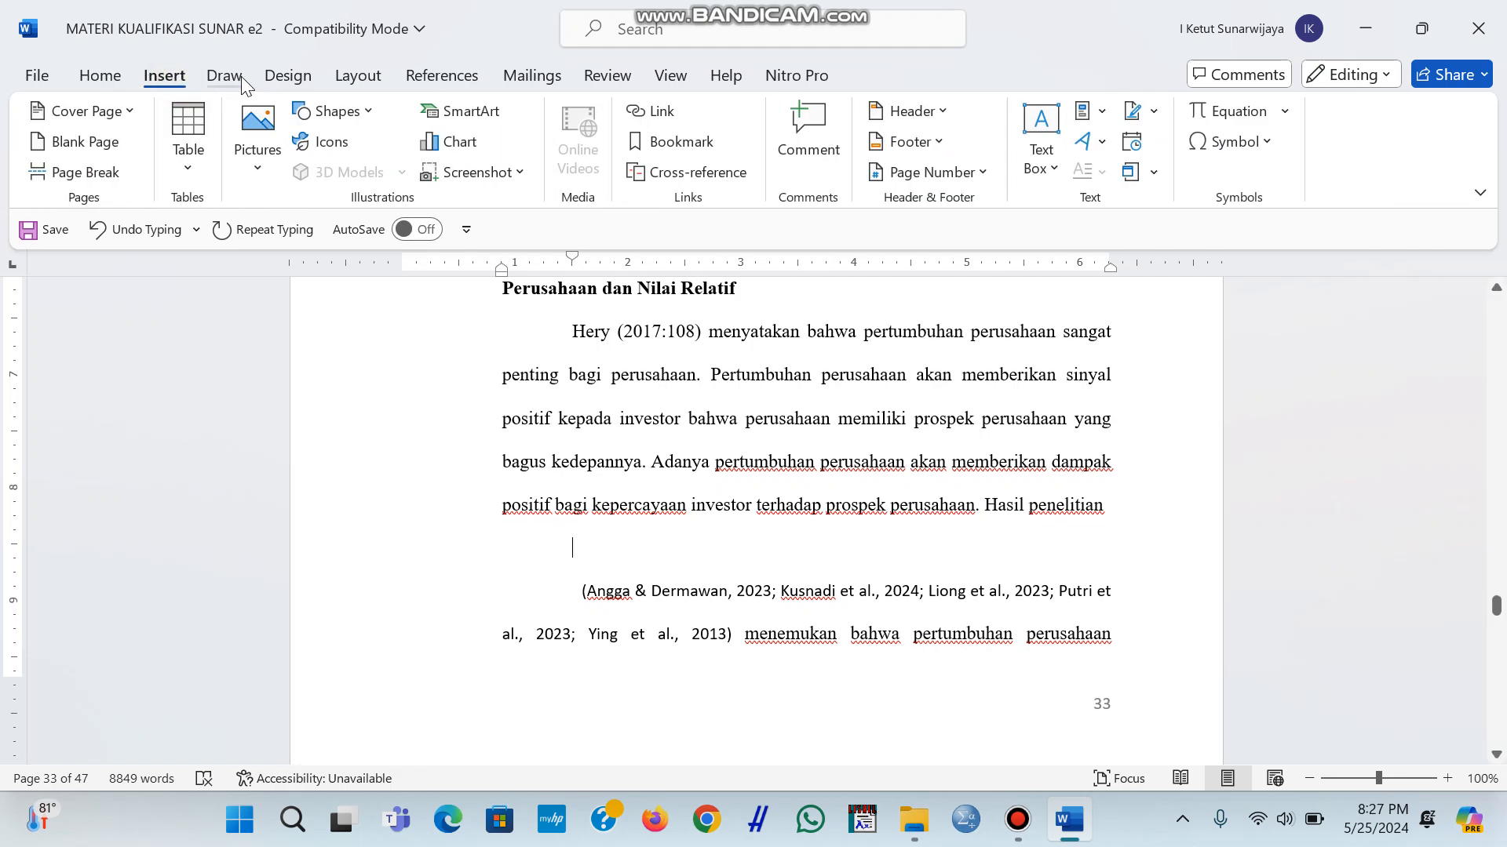
pyautogui.click(99, 76)
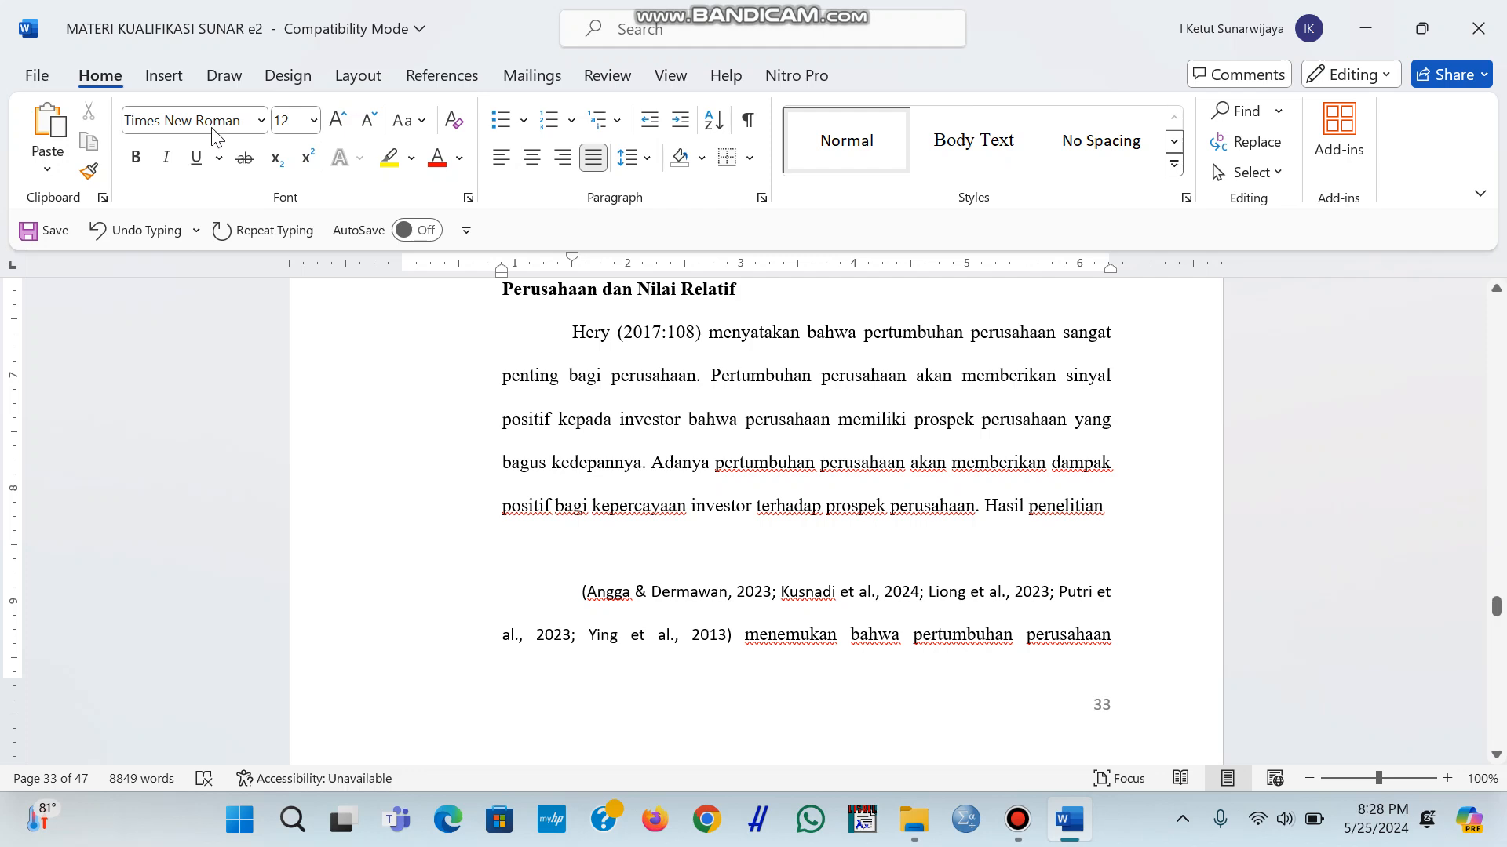
pyautogui.click(436, 76)
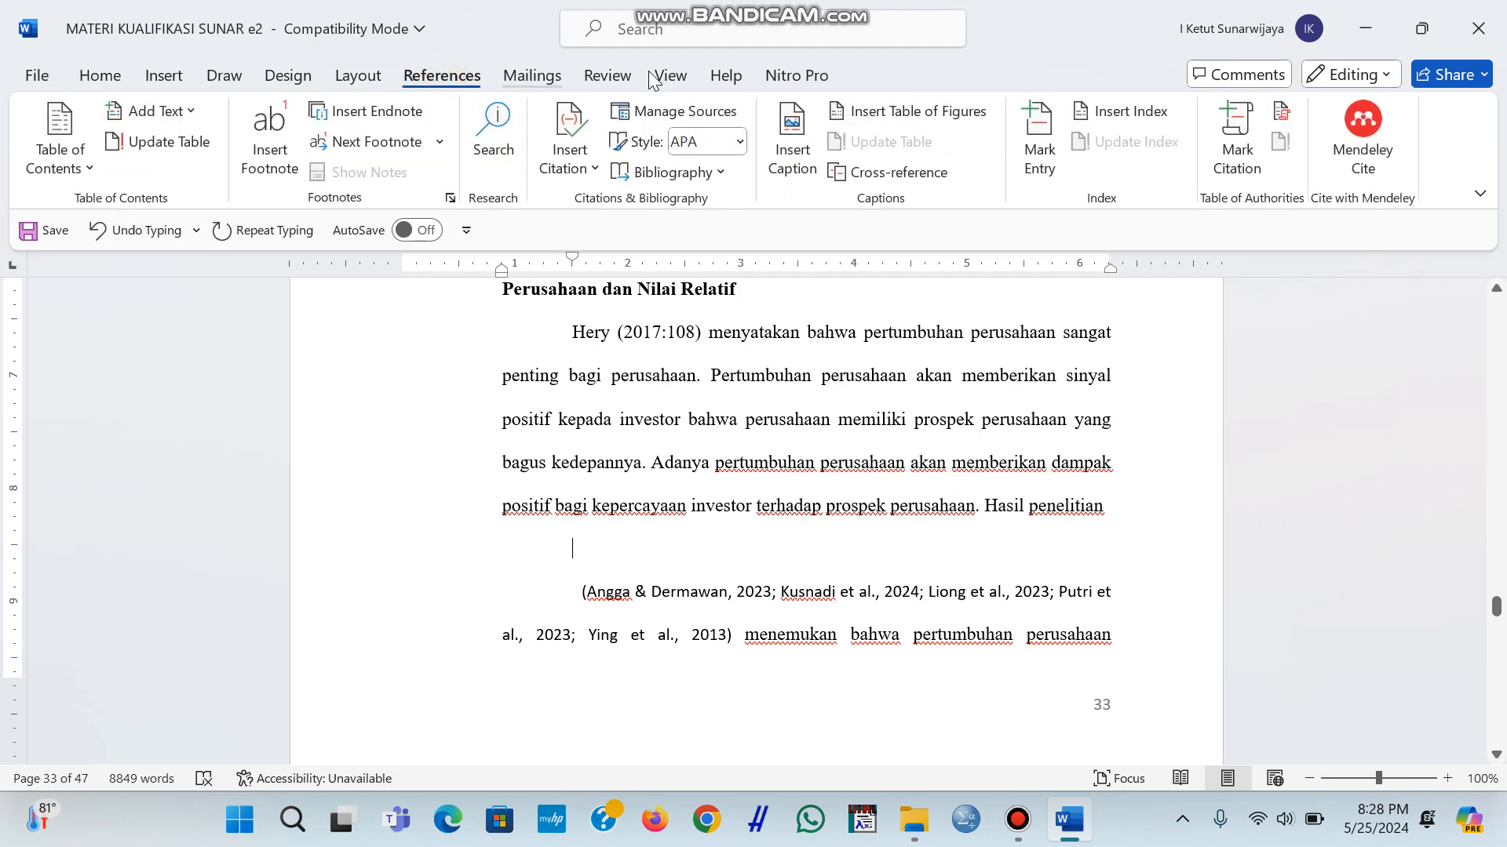
pyautogui.click(1374, 143)
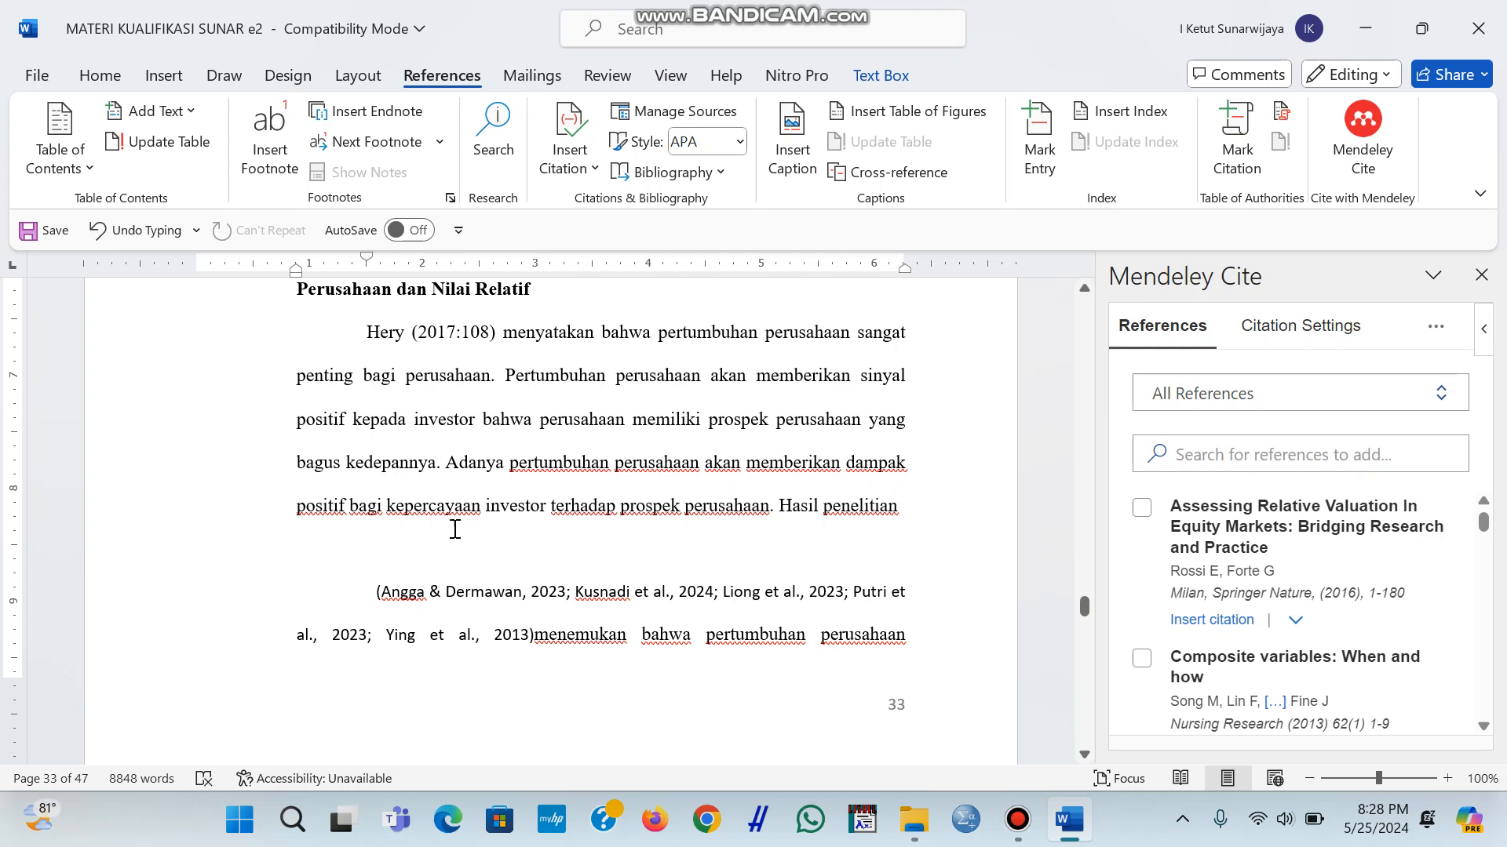
pyautogui.click(417, 538)
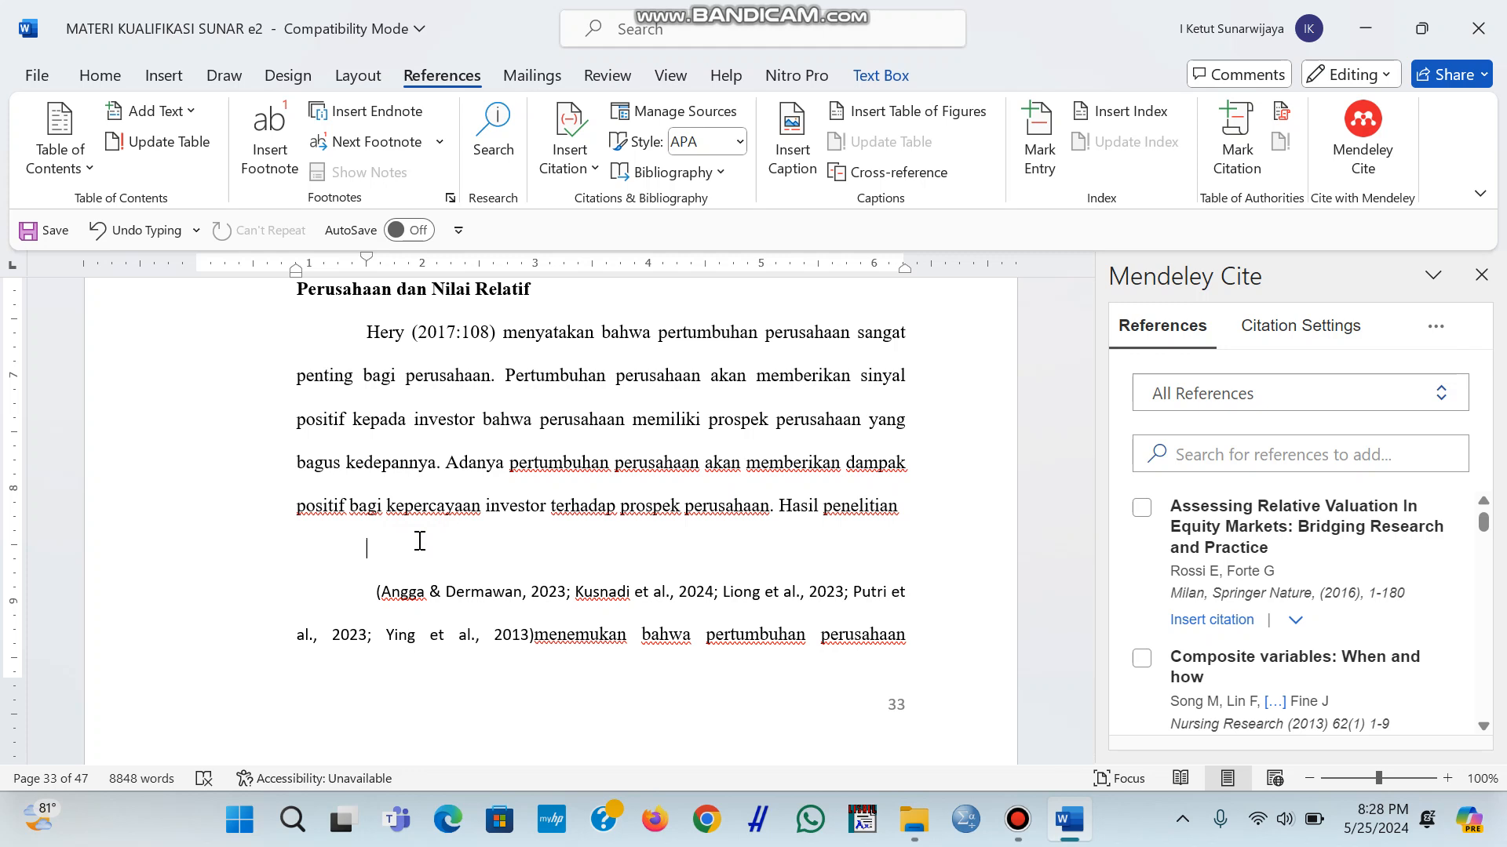
# Search the references by first author and select "Determinants of Price Earnings Ratio: A Study in Manufacturing Companies" for the citation.
pyautogui.click(1204, 453)
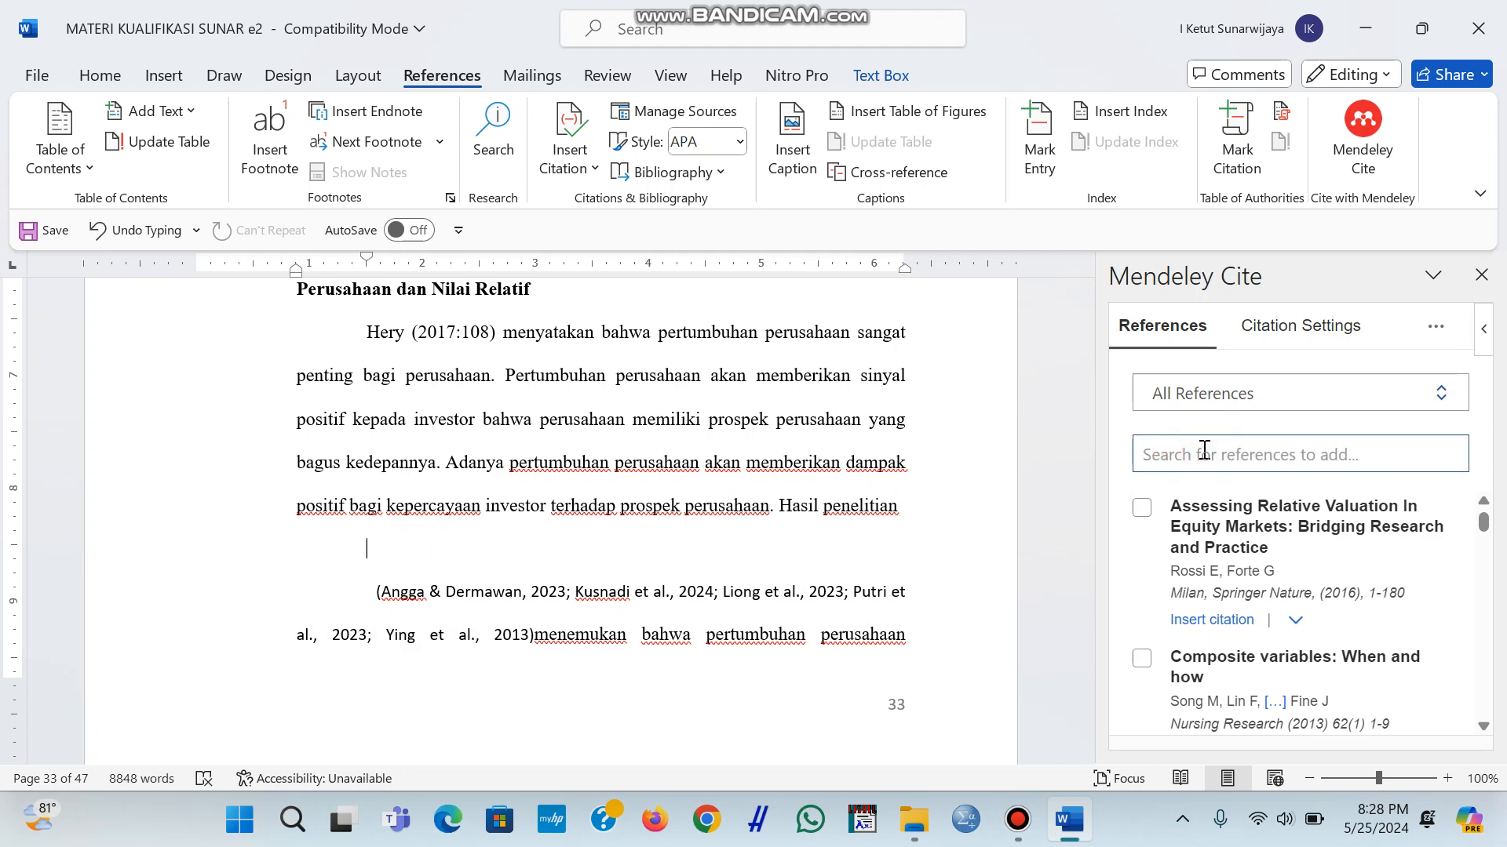
pyautogui.write('angg')
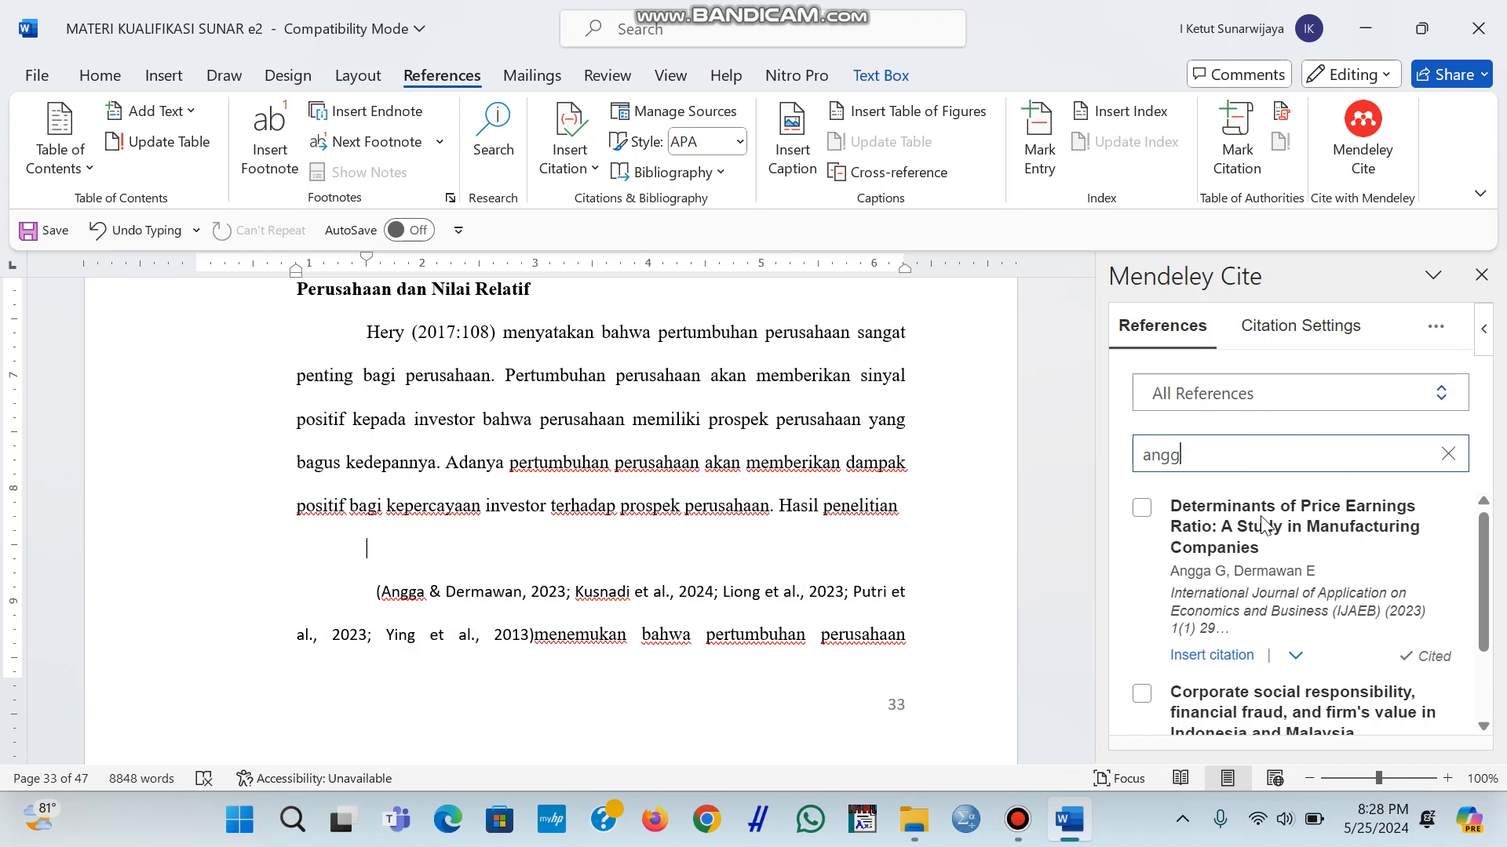
pyautogui.scroll(-1, 1352, 541)
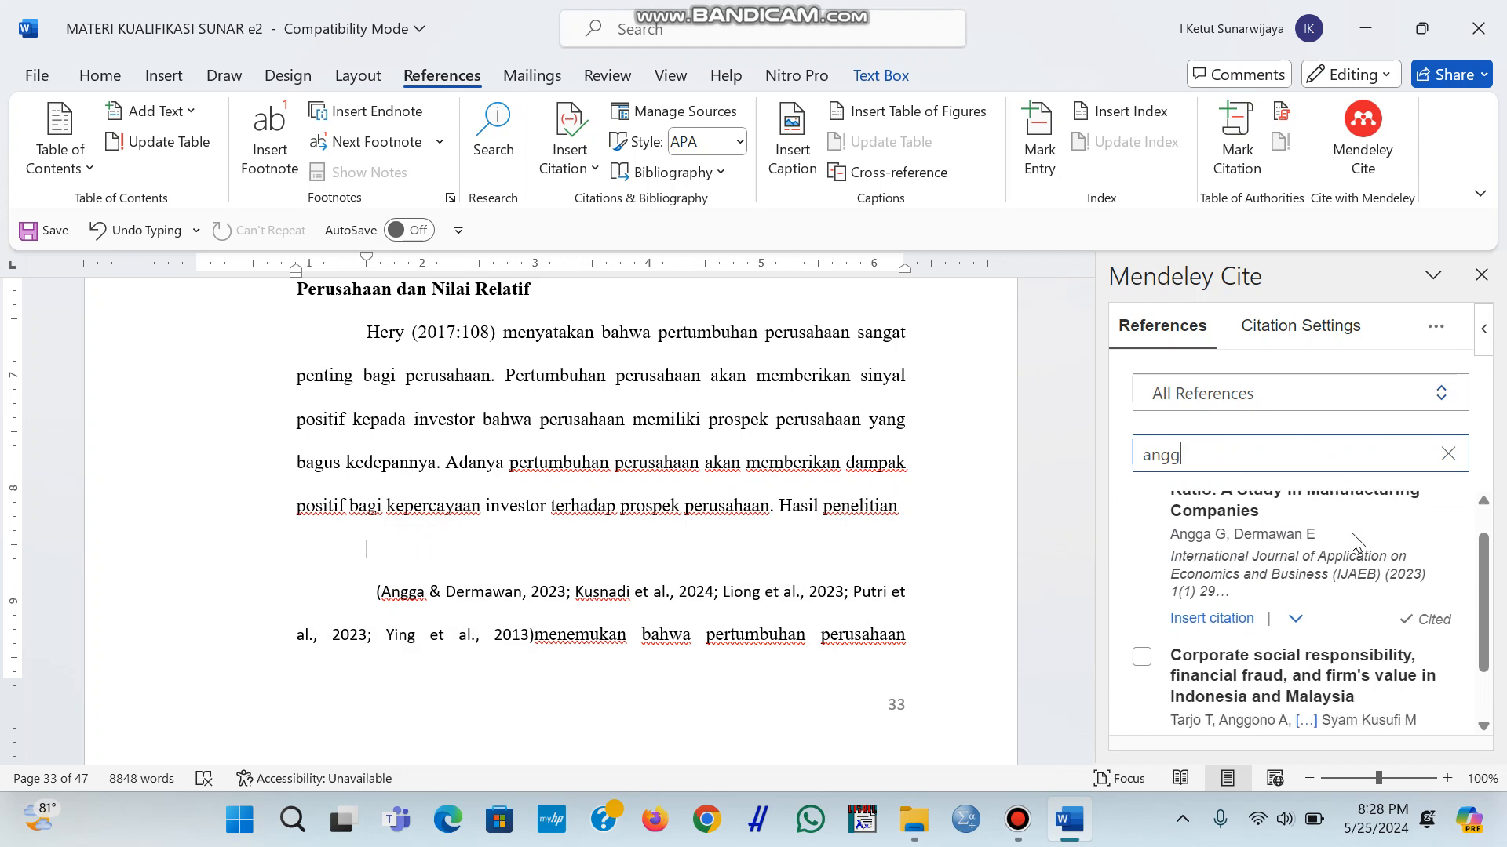
pyautogui.scroll(-1, 1357, 538)
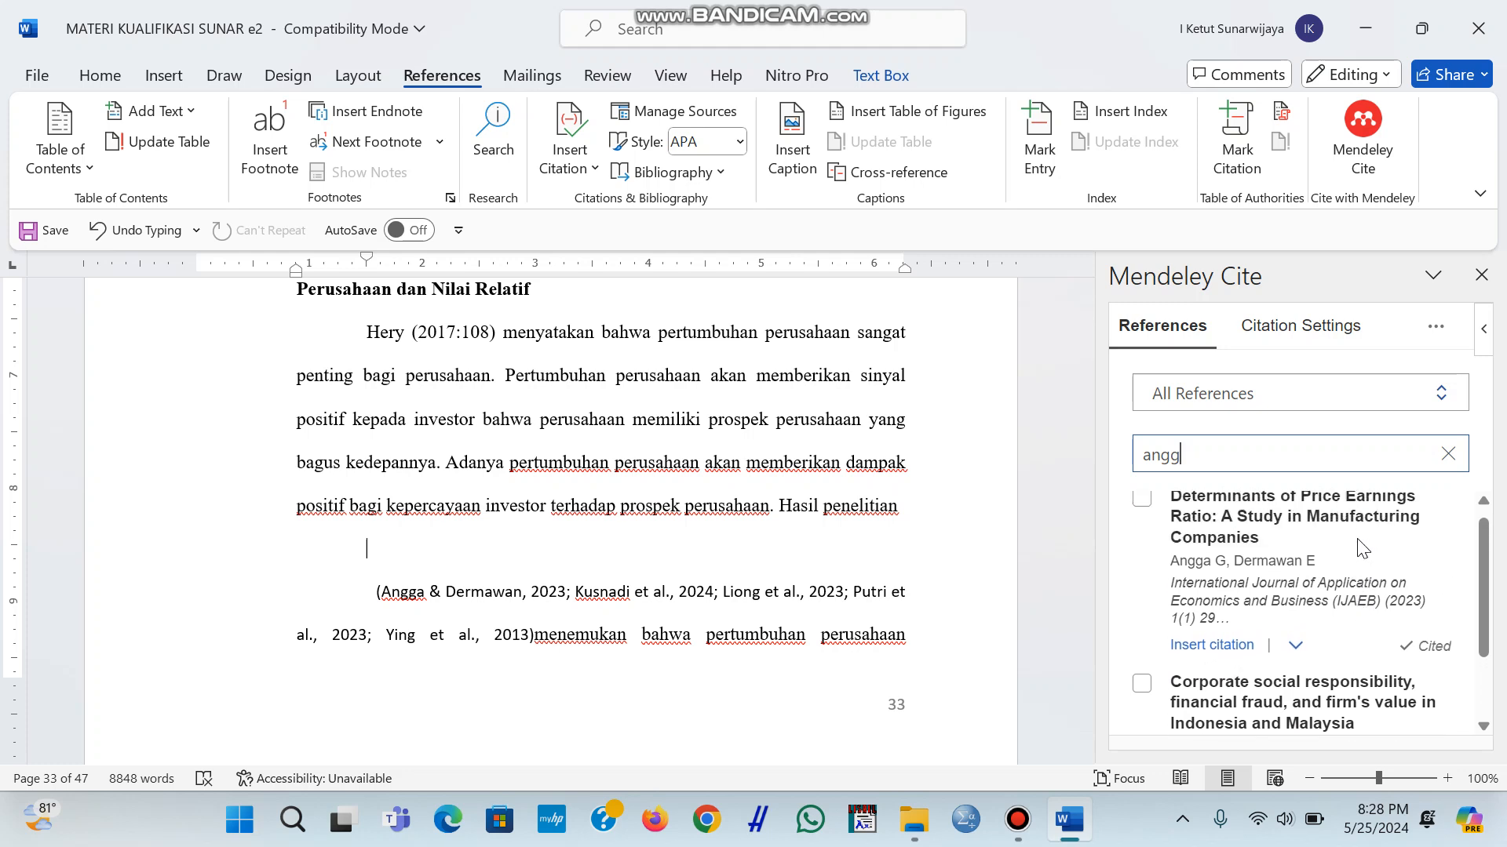
pyautogui.scroll(2, 1358, 540)
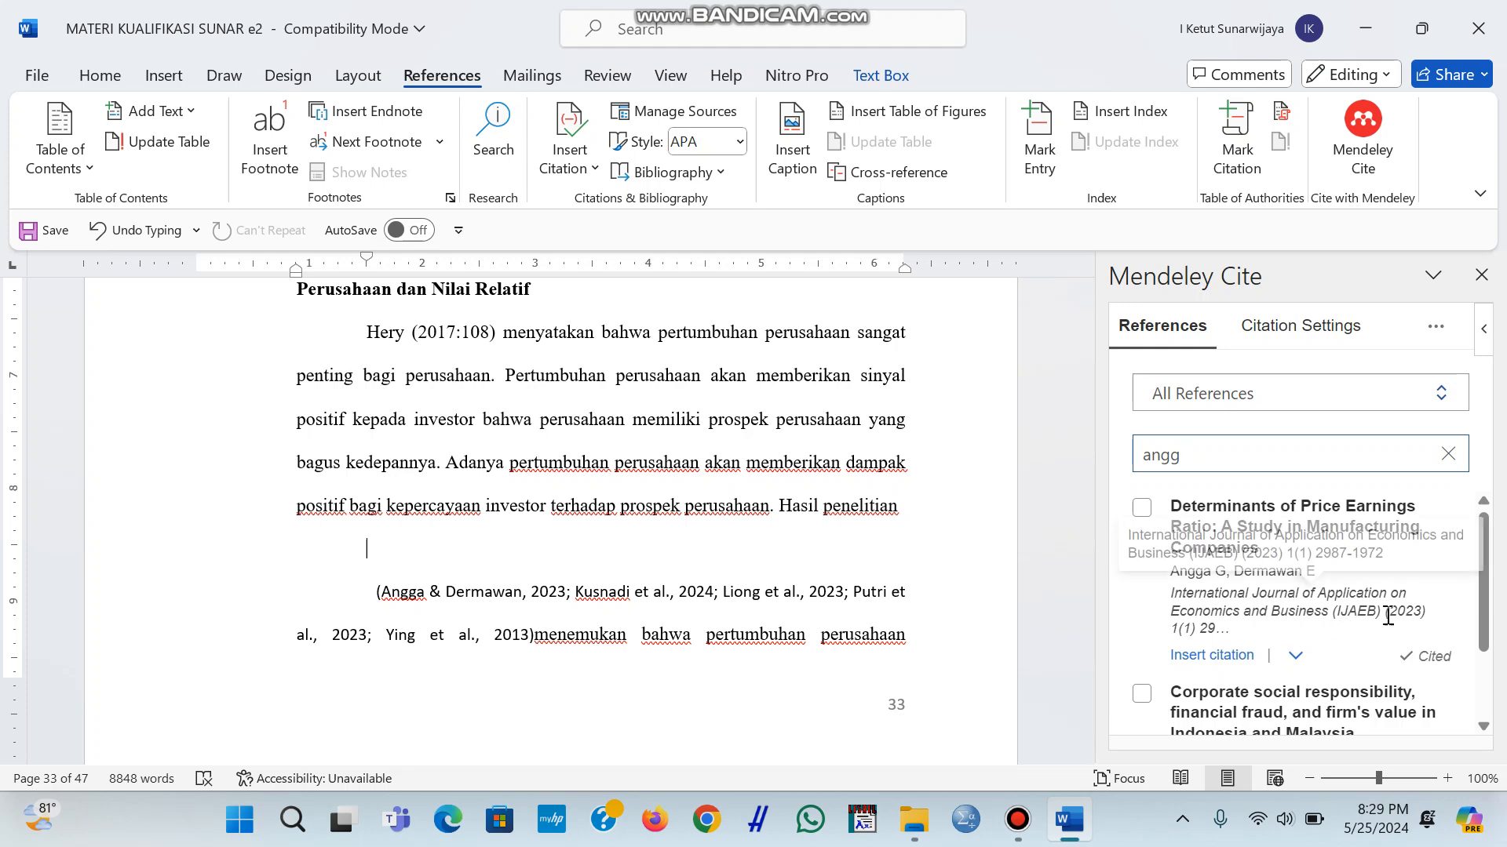
pyautogui.click(1141, 507)
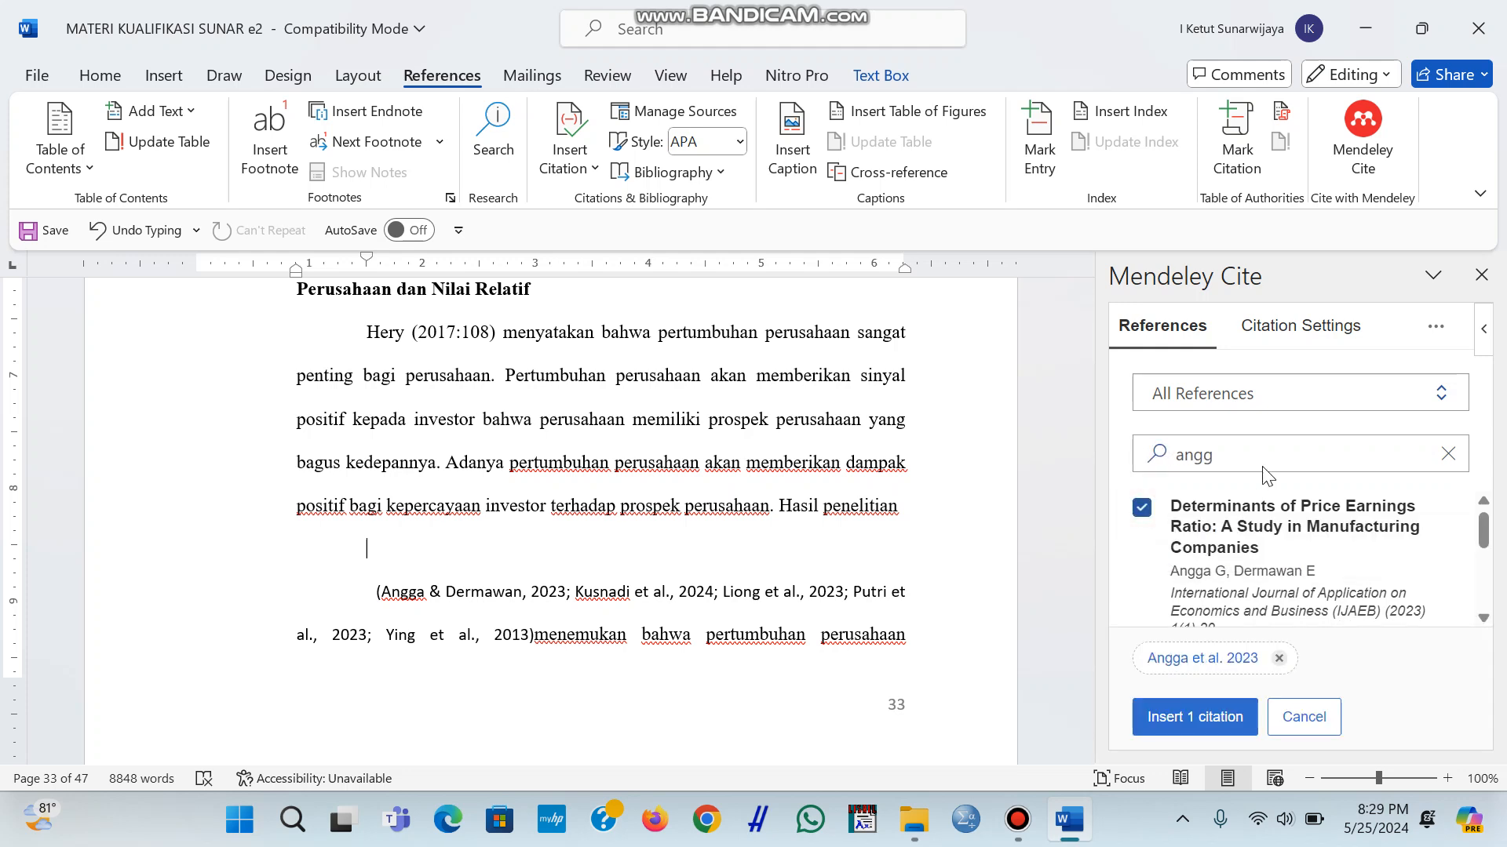
# Search by the second cited author and add "The Influence of Capital Structure, Company Growth and Company Size on Company Value" to the selection.
pyautogui.click(1272, 446)
pyautogui.press('BackSpace')
pyautogui.press('BackSpace')
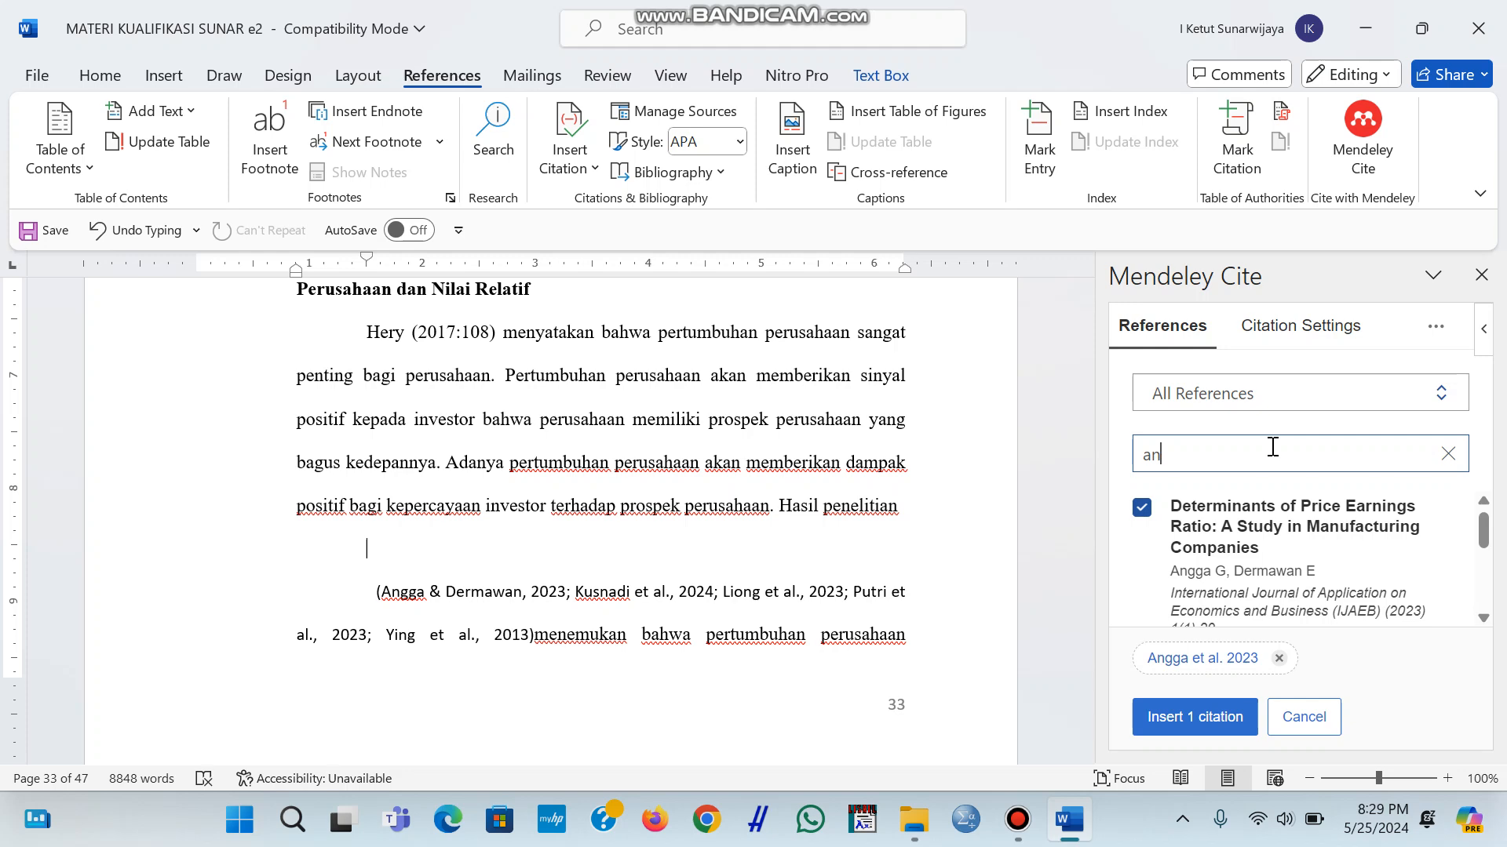
pyautogui.press('BackSpace')
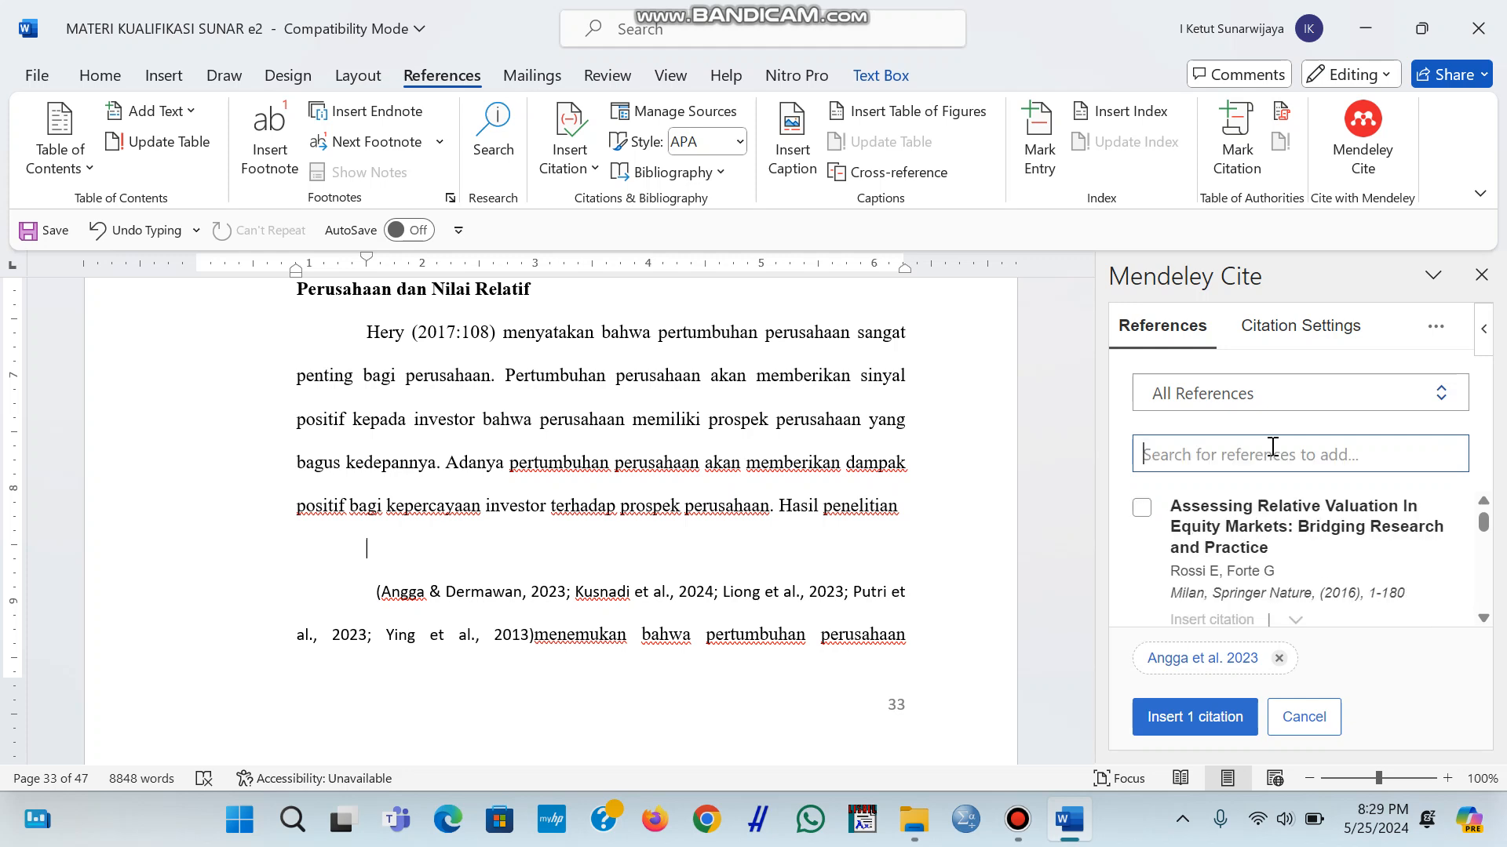
pyautogui.write('kusna')
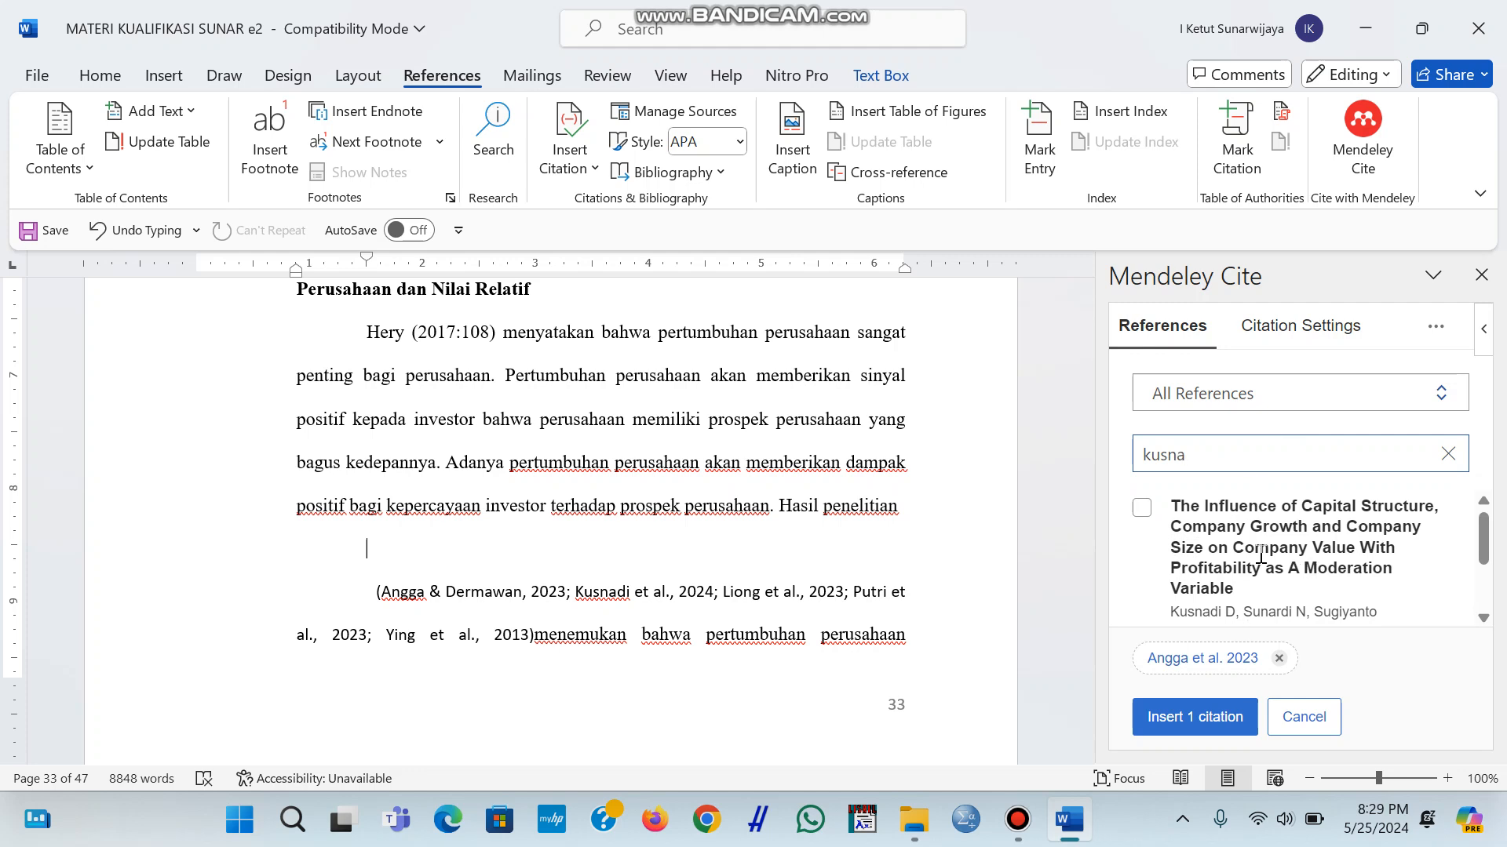
pyautogui.click(1146, 510)
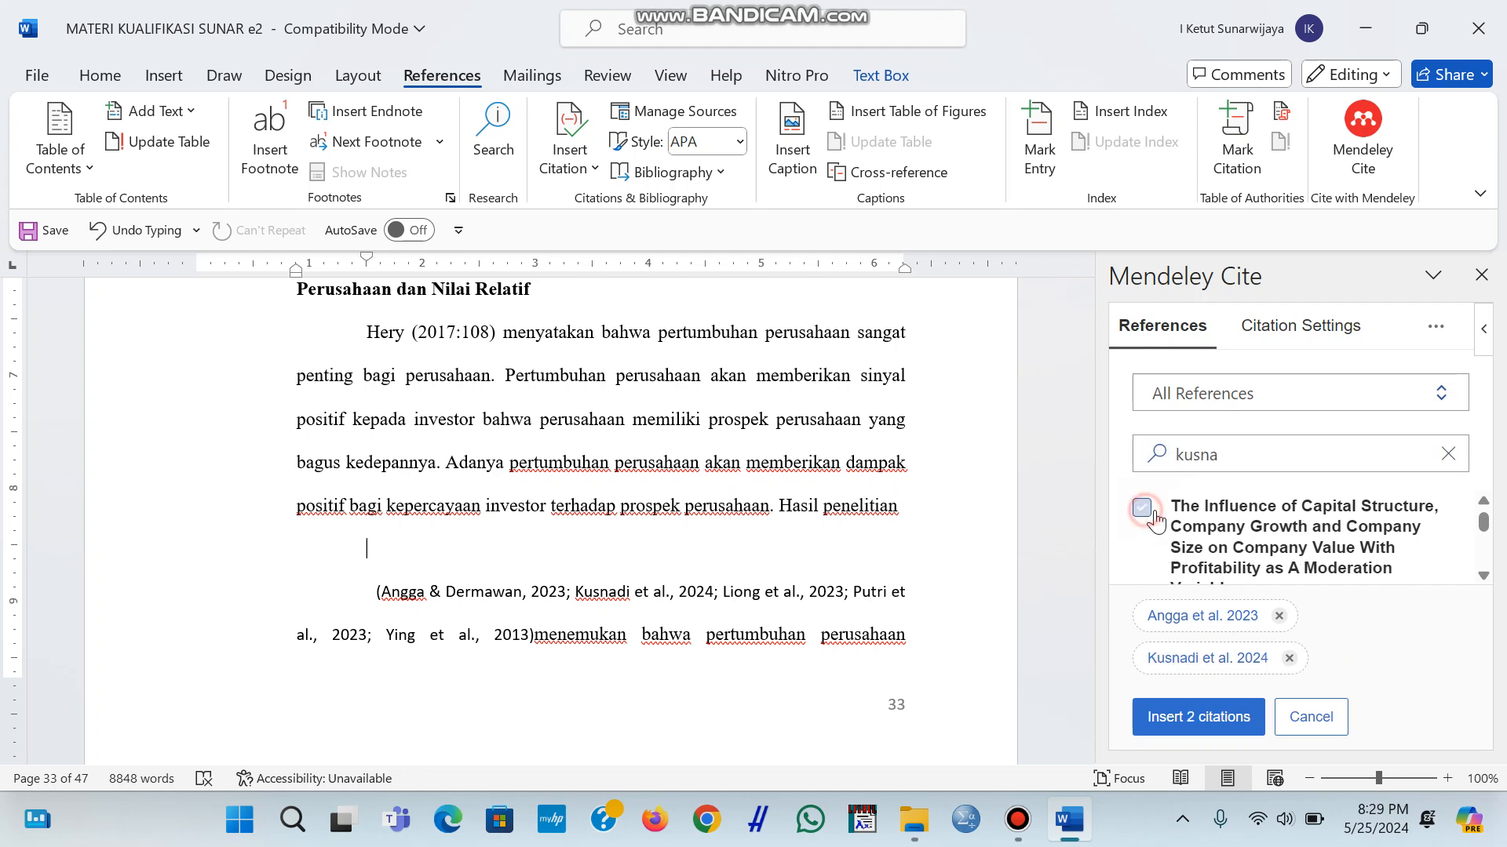
# Search by the third cited author and add "The Influence Of Growth Potential, Capital Structure And Profitability On Dividend Policy" to the selection.
pyautogui.click(1354, 450)
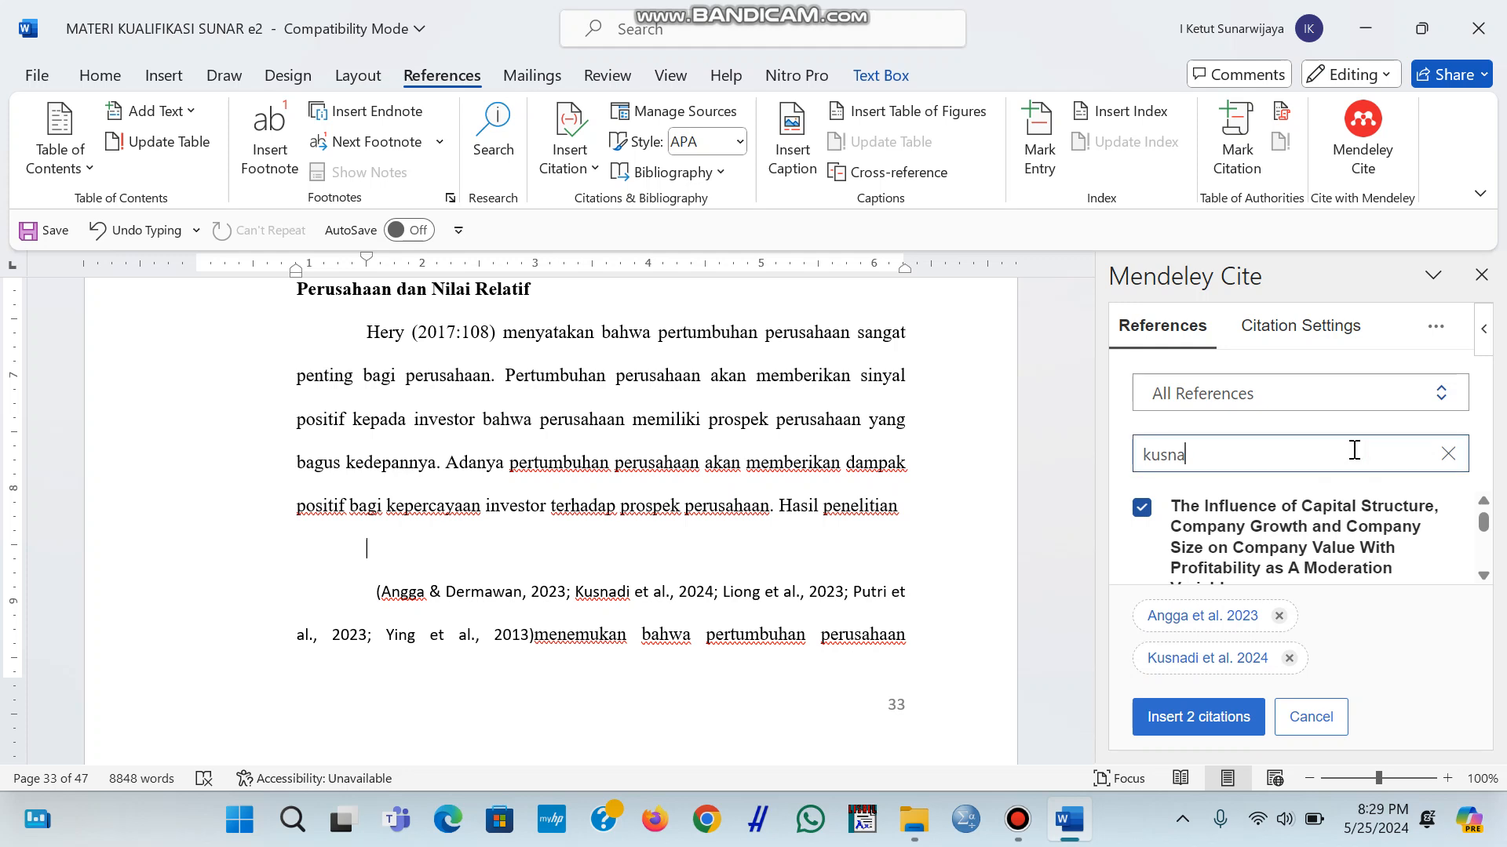
pyautogui.press('BackSpace')
pyautogui.press('BackSpace')
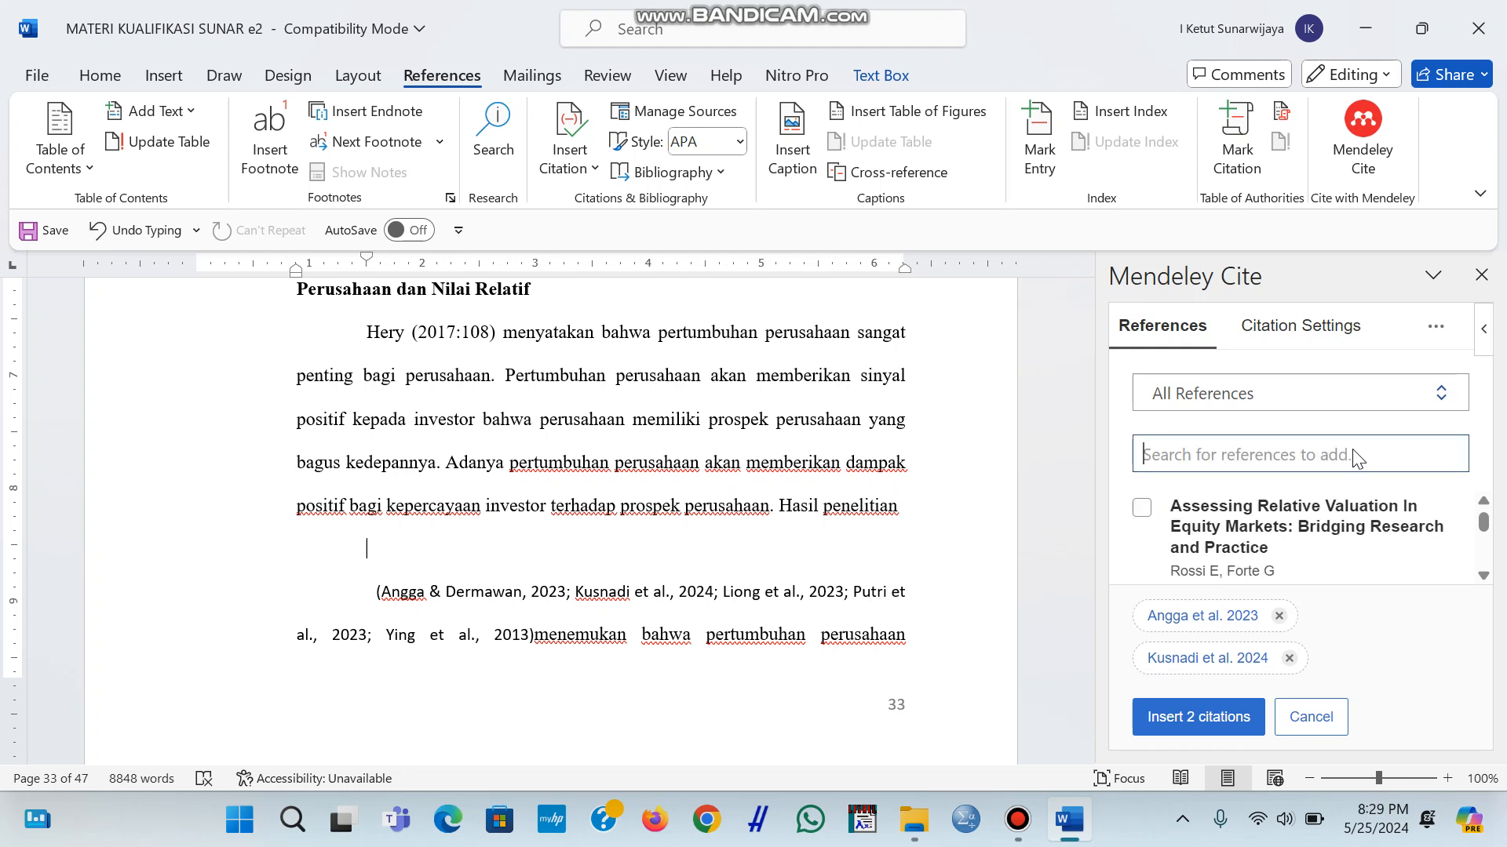
pyautogui.write('liong')
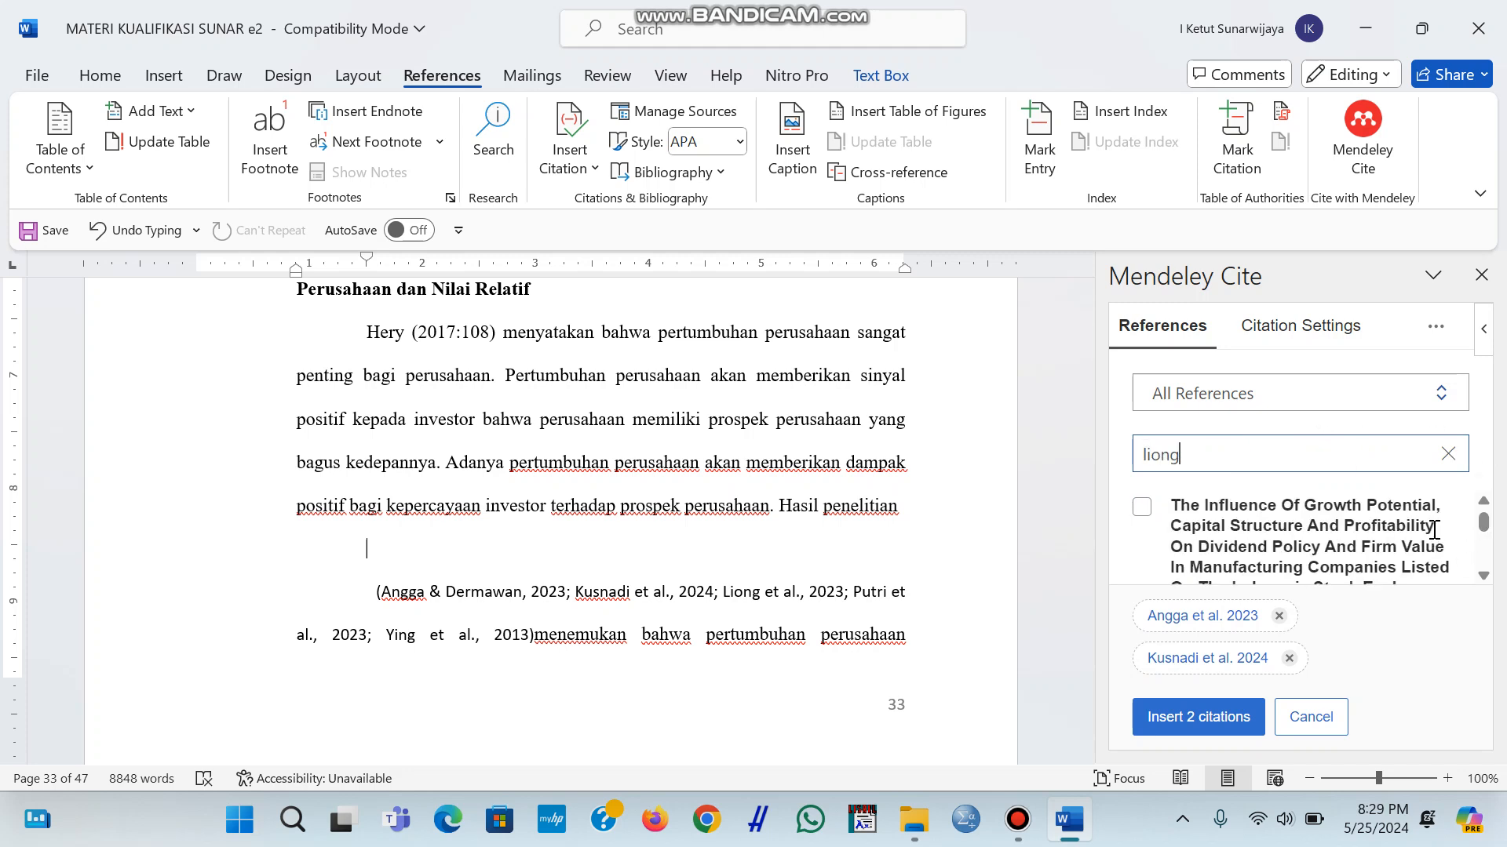
pyautogui.scroll(-1, 1435, 537)
pyautogui.scroll(-1, 1435, 538)
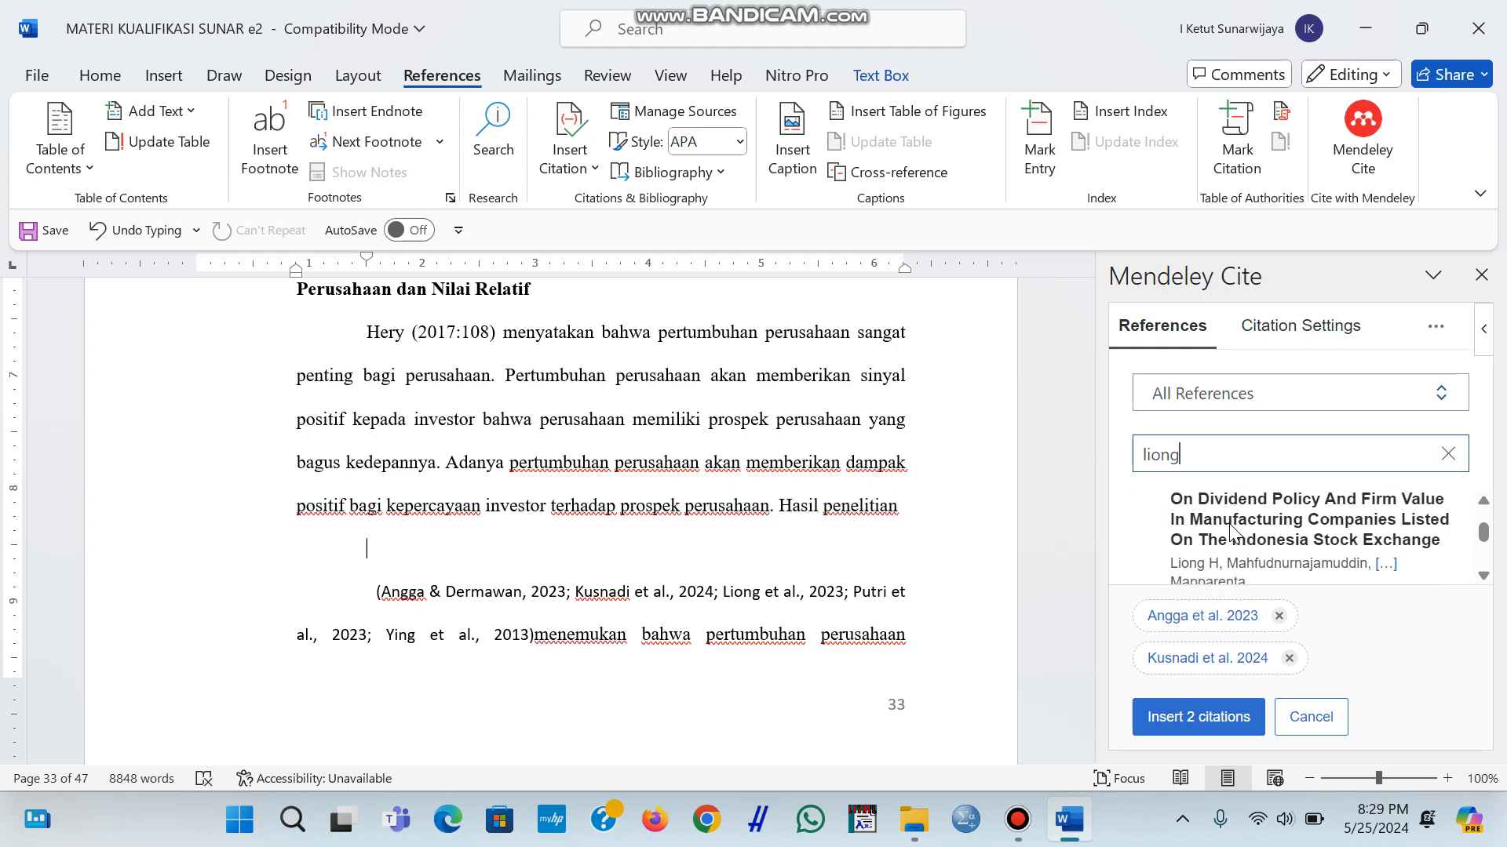
pyautogui.scroll(1, 1283, 532)
pyautogui.scroll(1, 1284, 531)
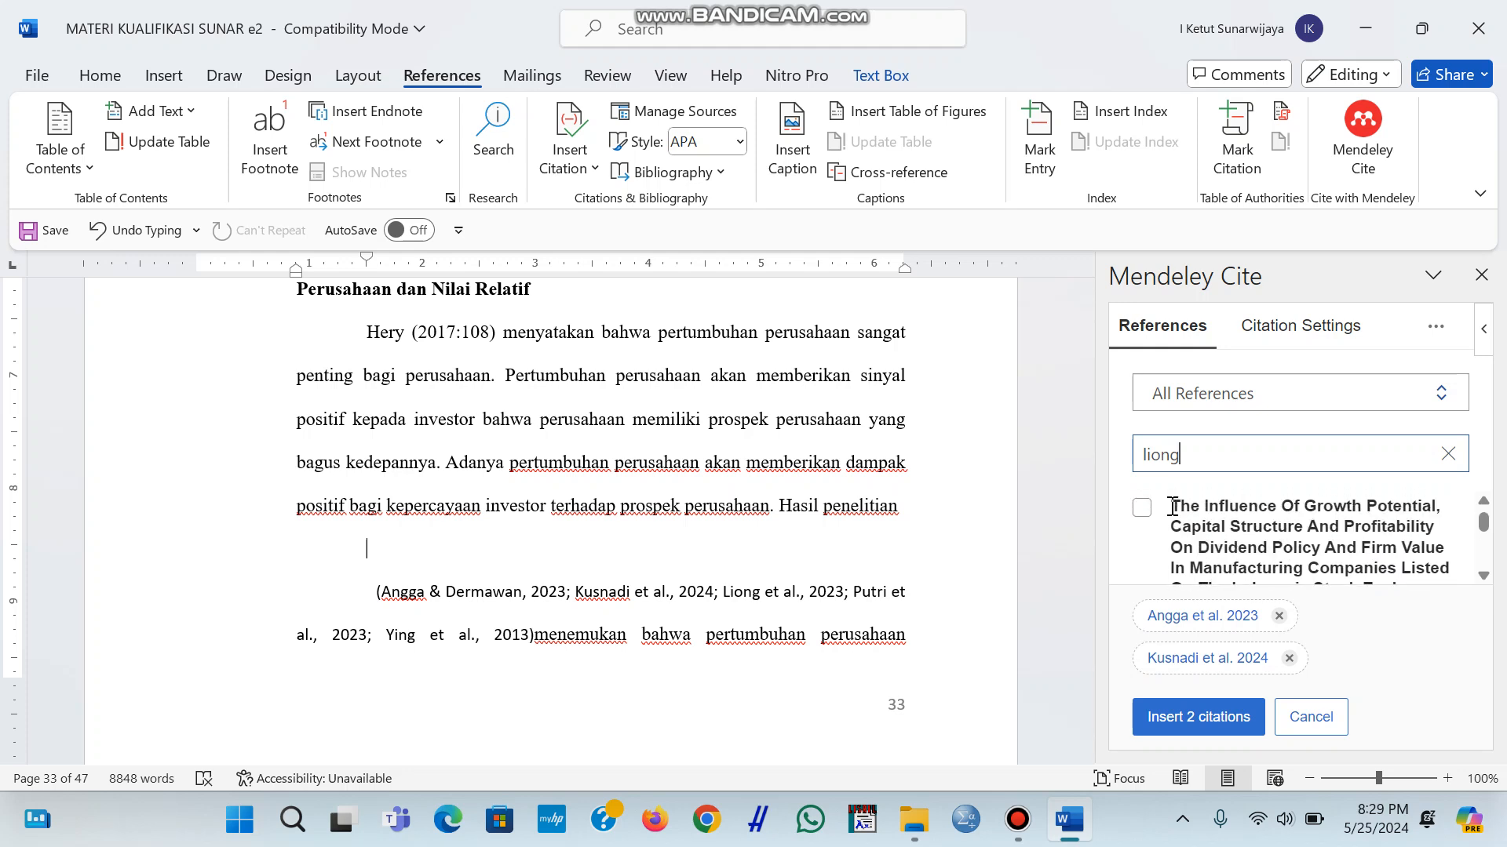
pyautogui.click(1142, 508)
# Search the references by the fourth cited author and add "Determinants of stock price performance in the Indonesian basic industry" to the selection.
pyautogui.click(1238, 449)
pyautogui.press('BackSpace')
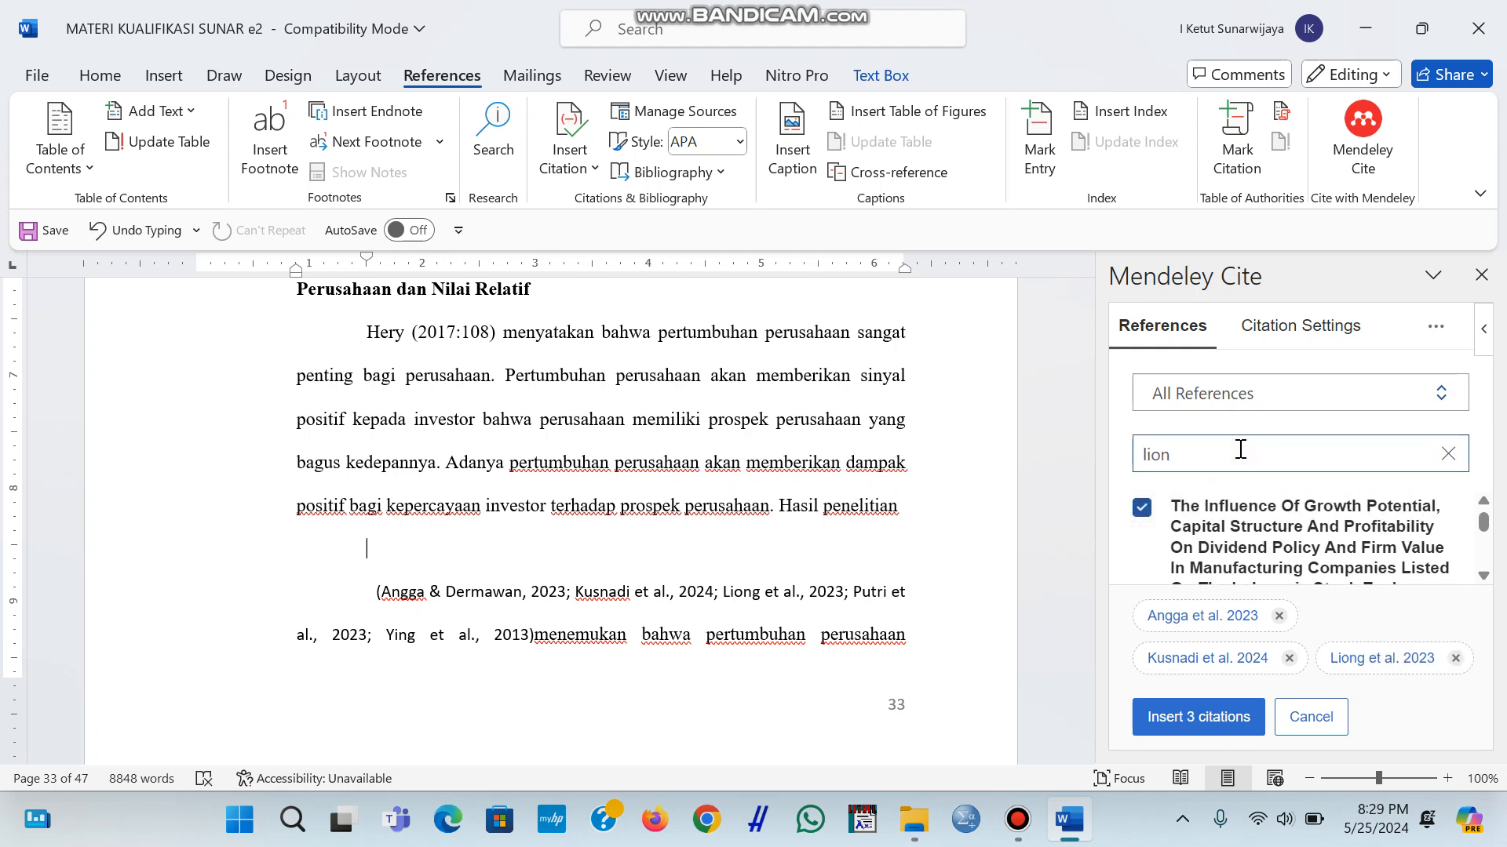
pyautogui.press('BackSpace')
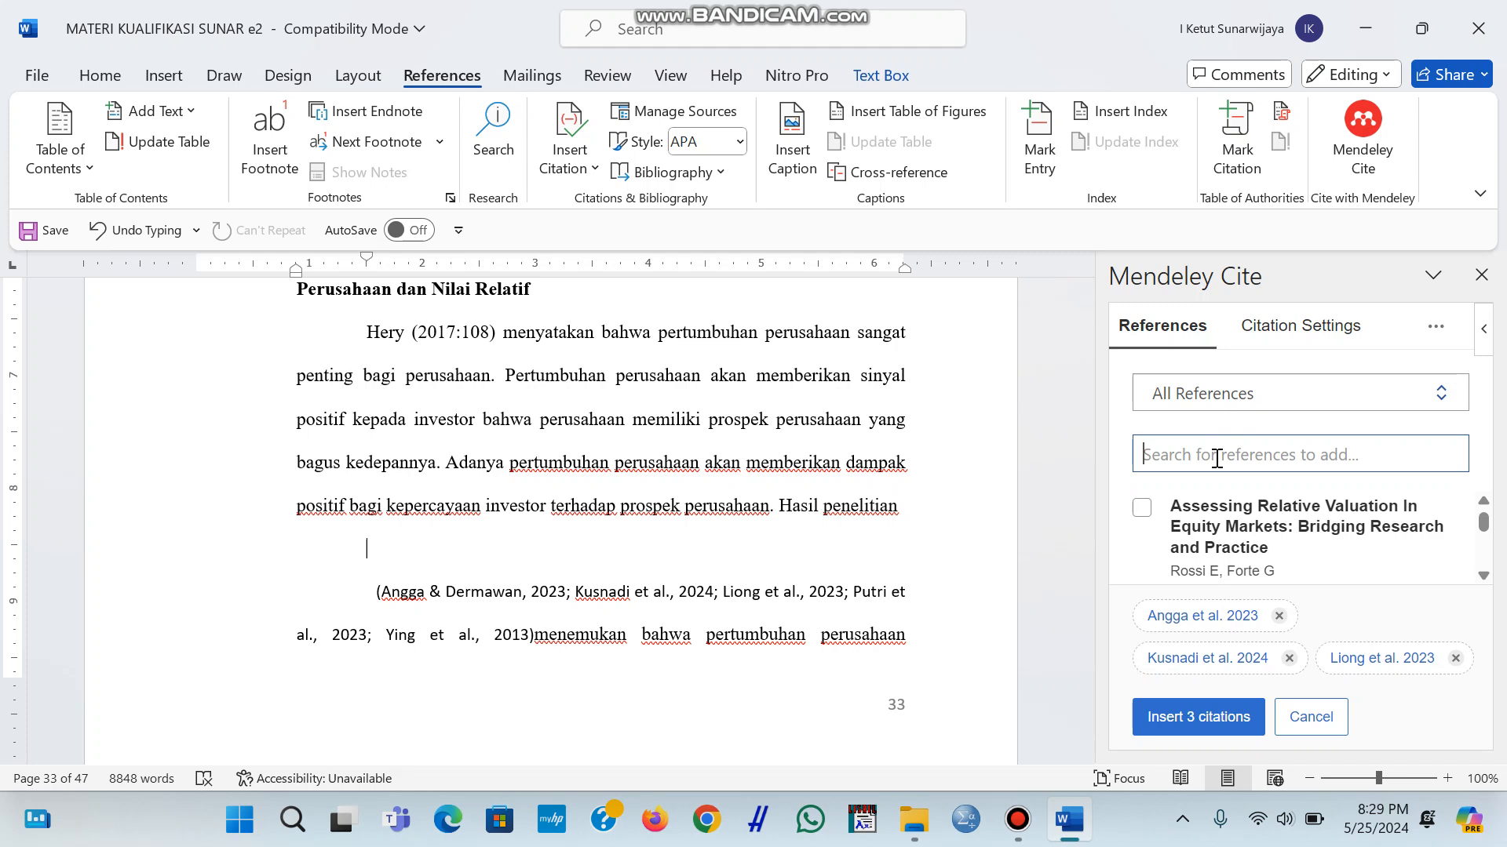
pyautogui.write('putri')
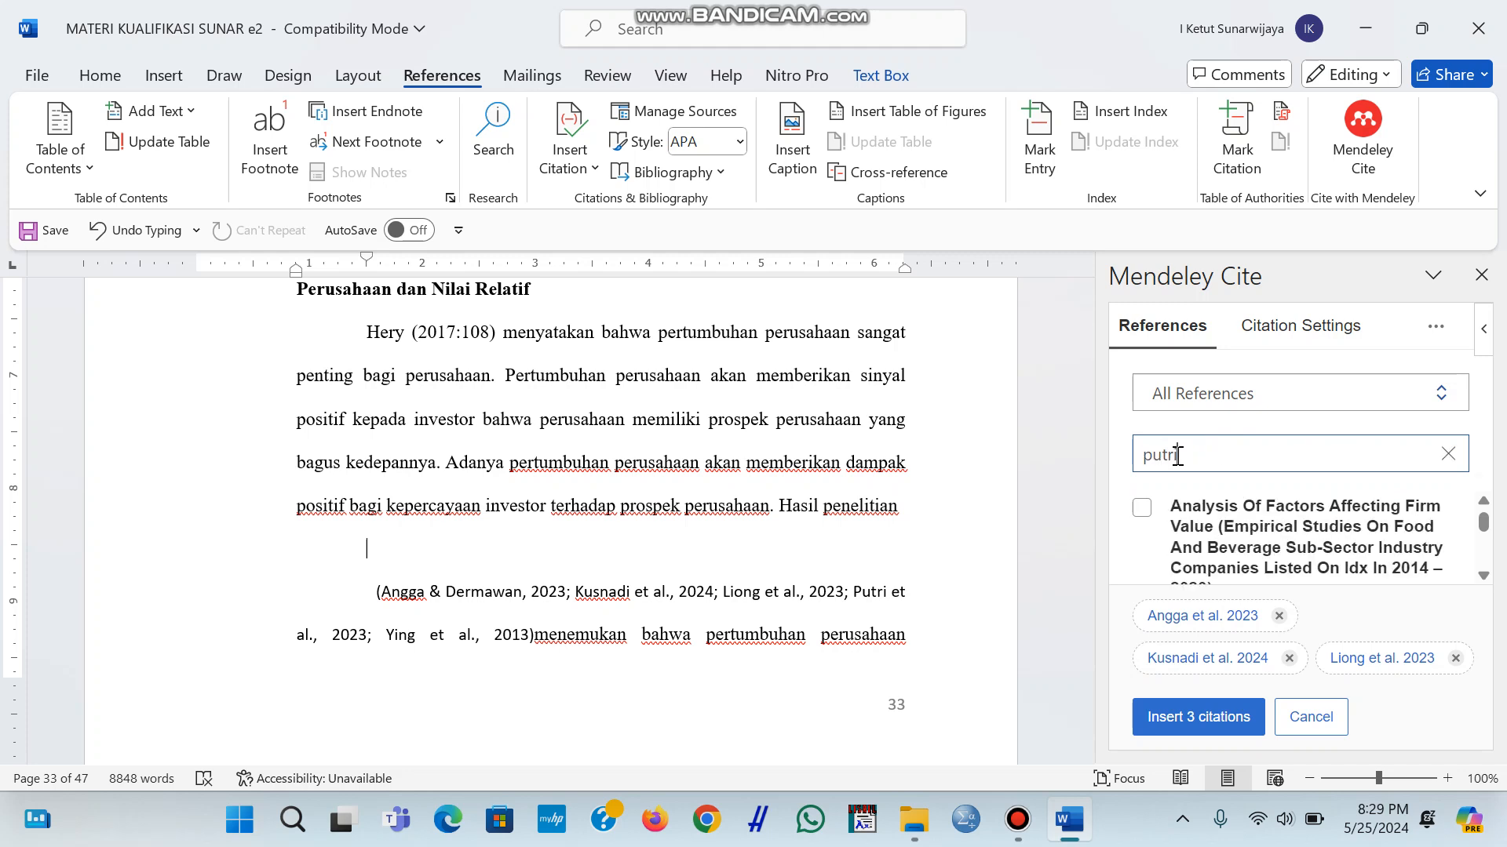
pyautogui.scroll(-1, 1254, 541)
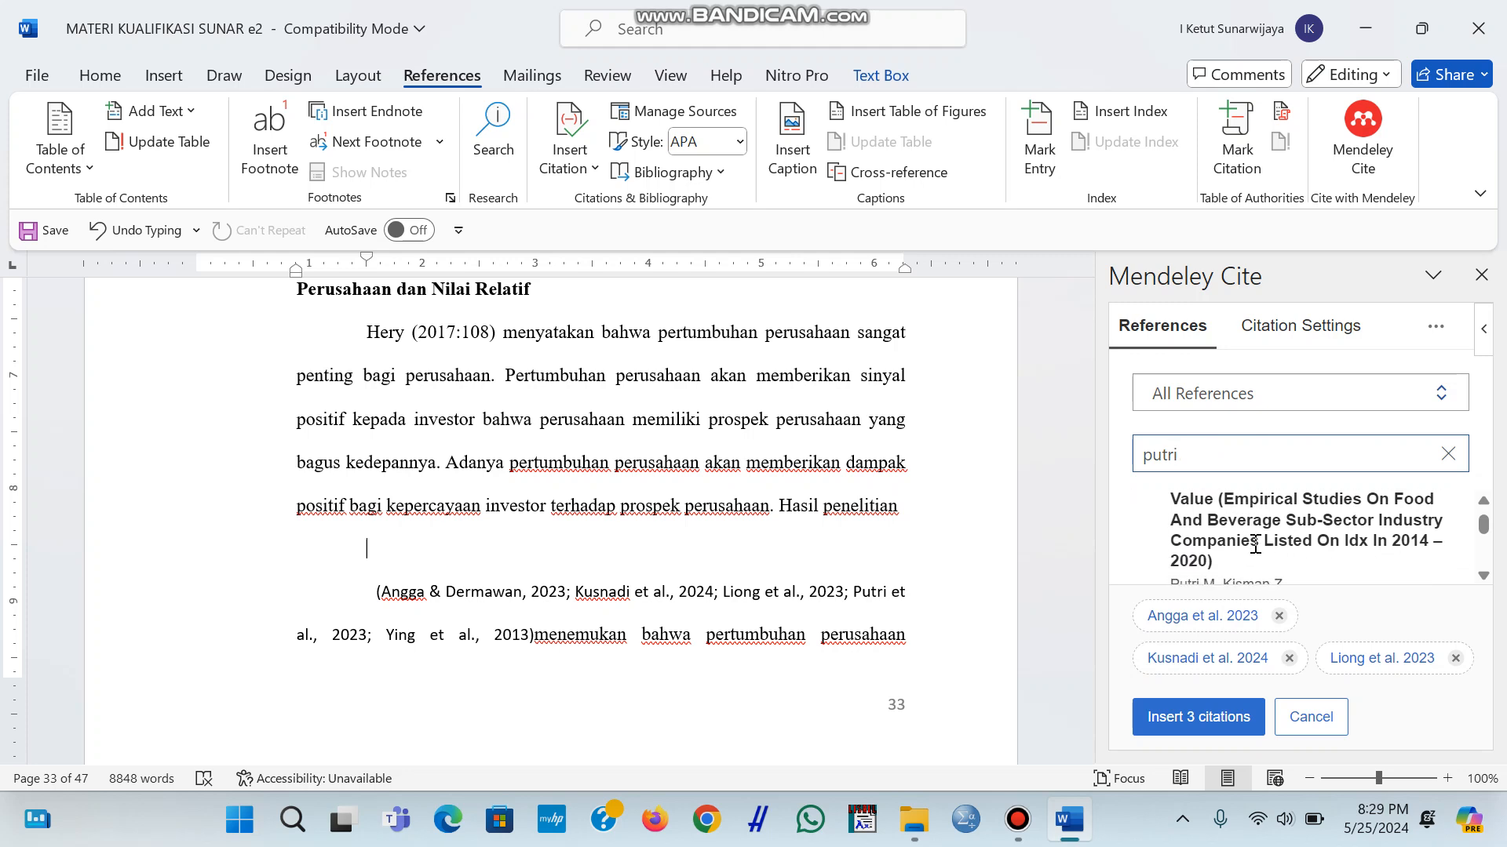
pyautogui.scroll(-1, 1255, 550)
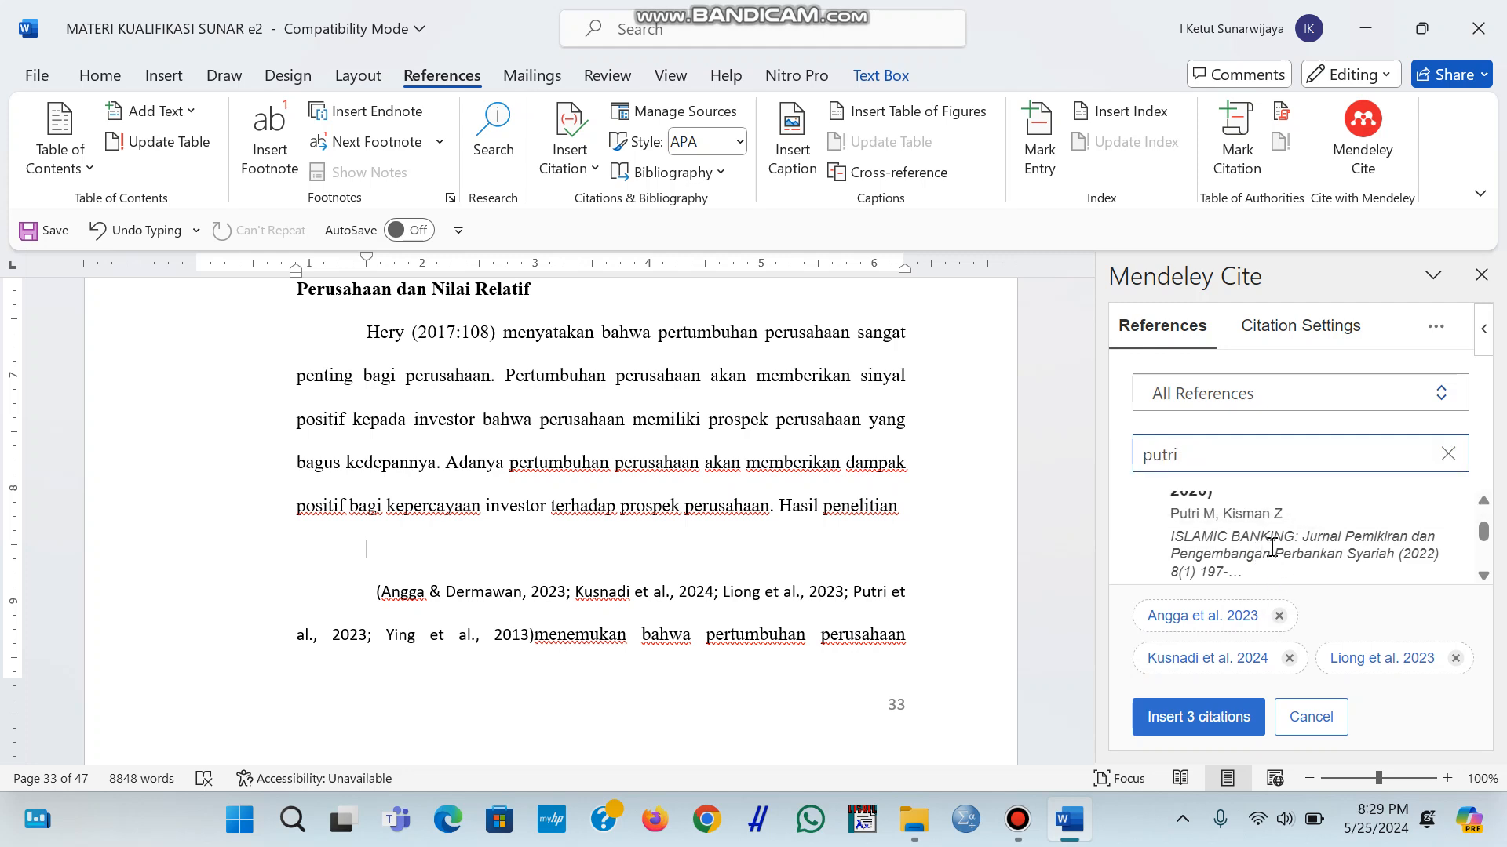
pyautogui.scroll(1, 1271, 543)
pyautogui.scroll(-1, 1271, 543)
pyautogui.scroll(1, 1272, 546)
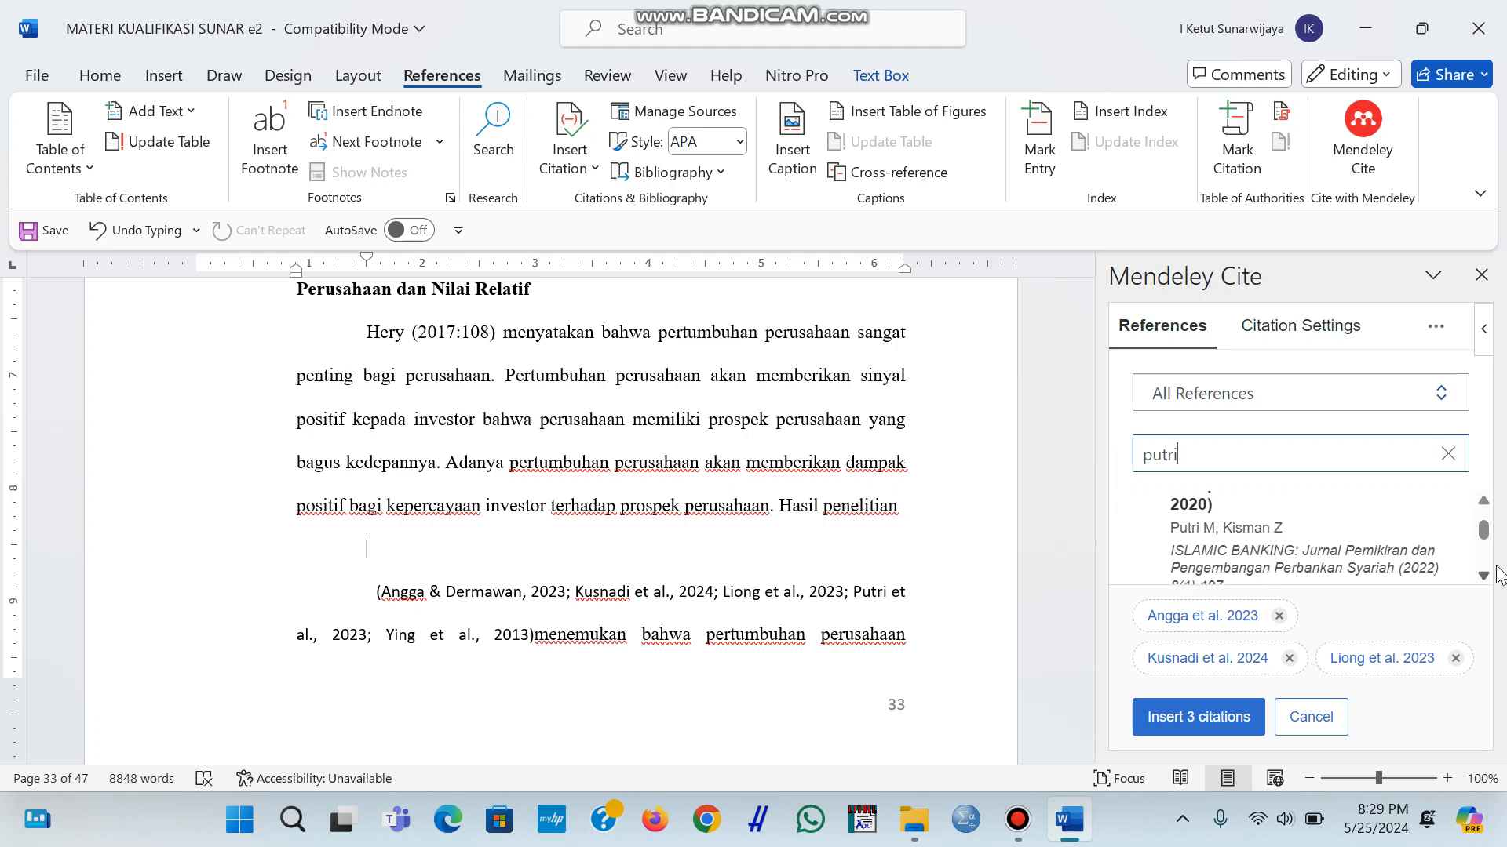
pyautogui.click(1484, 537)
pyautogui.moveTo(1484, 537); pyautogui.dragTo(1491, 564)
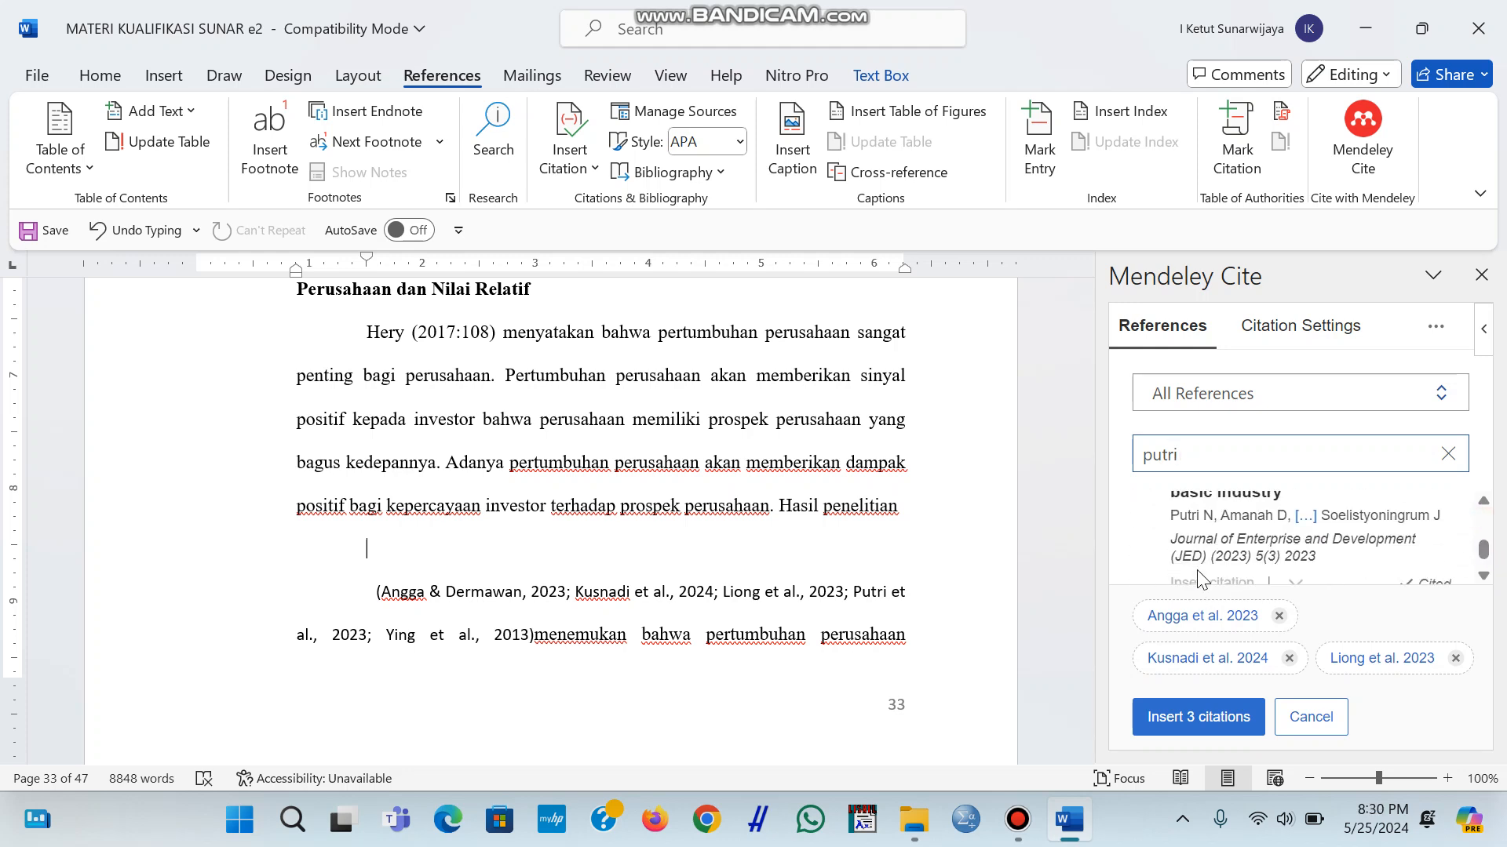
pyautogui.scroll(1, 1218, 514)
pyautogui.scroll(-1, 1219, 514)
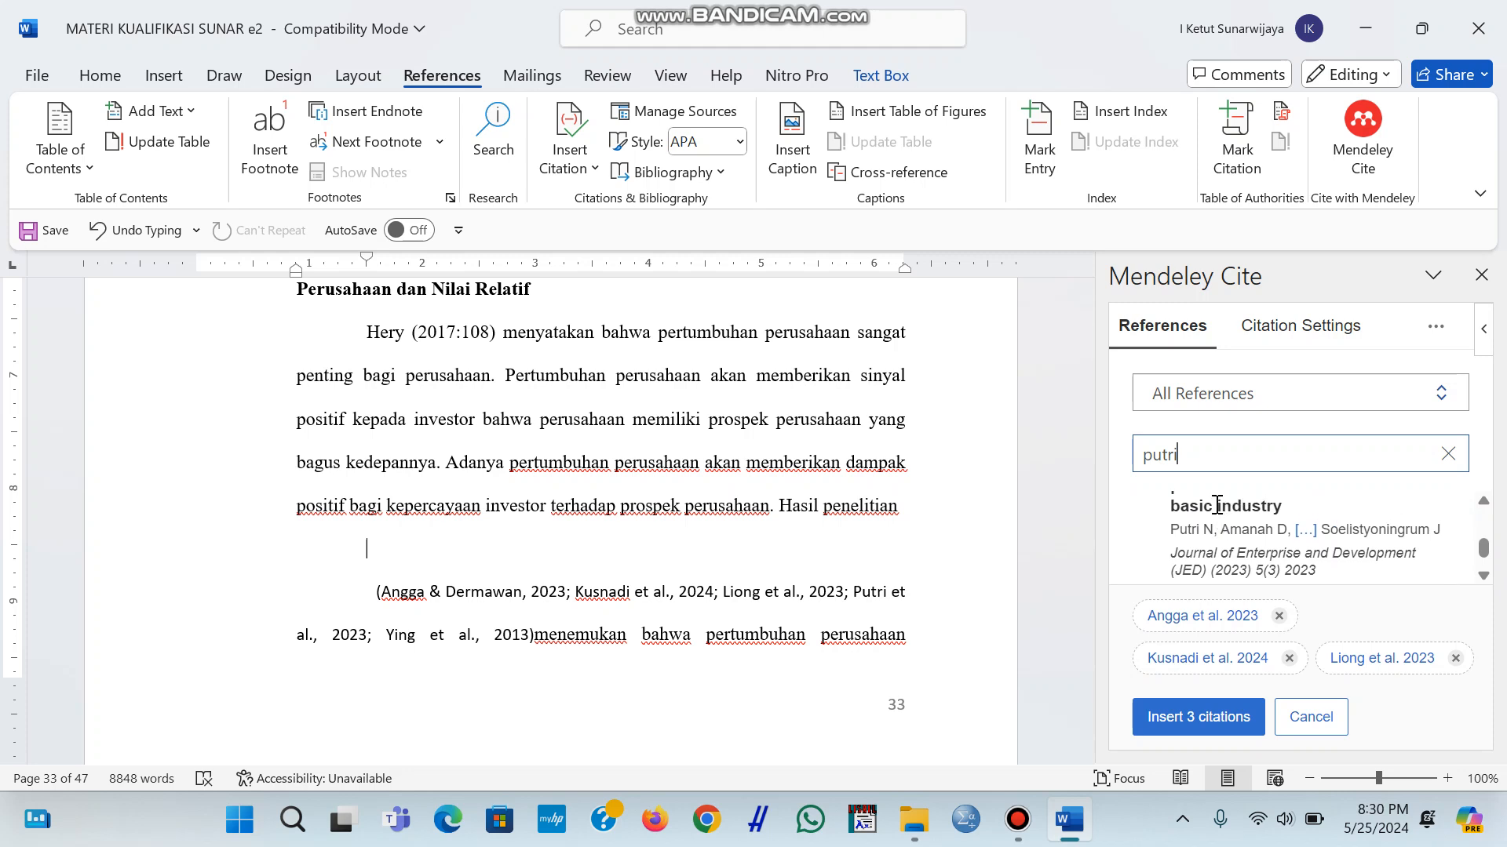
pyautogui.click(1483, 504)
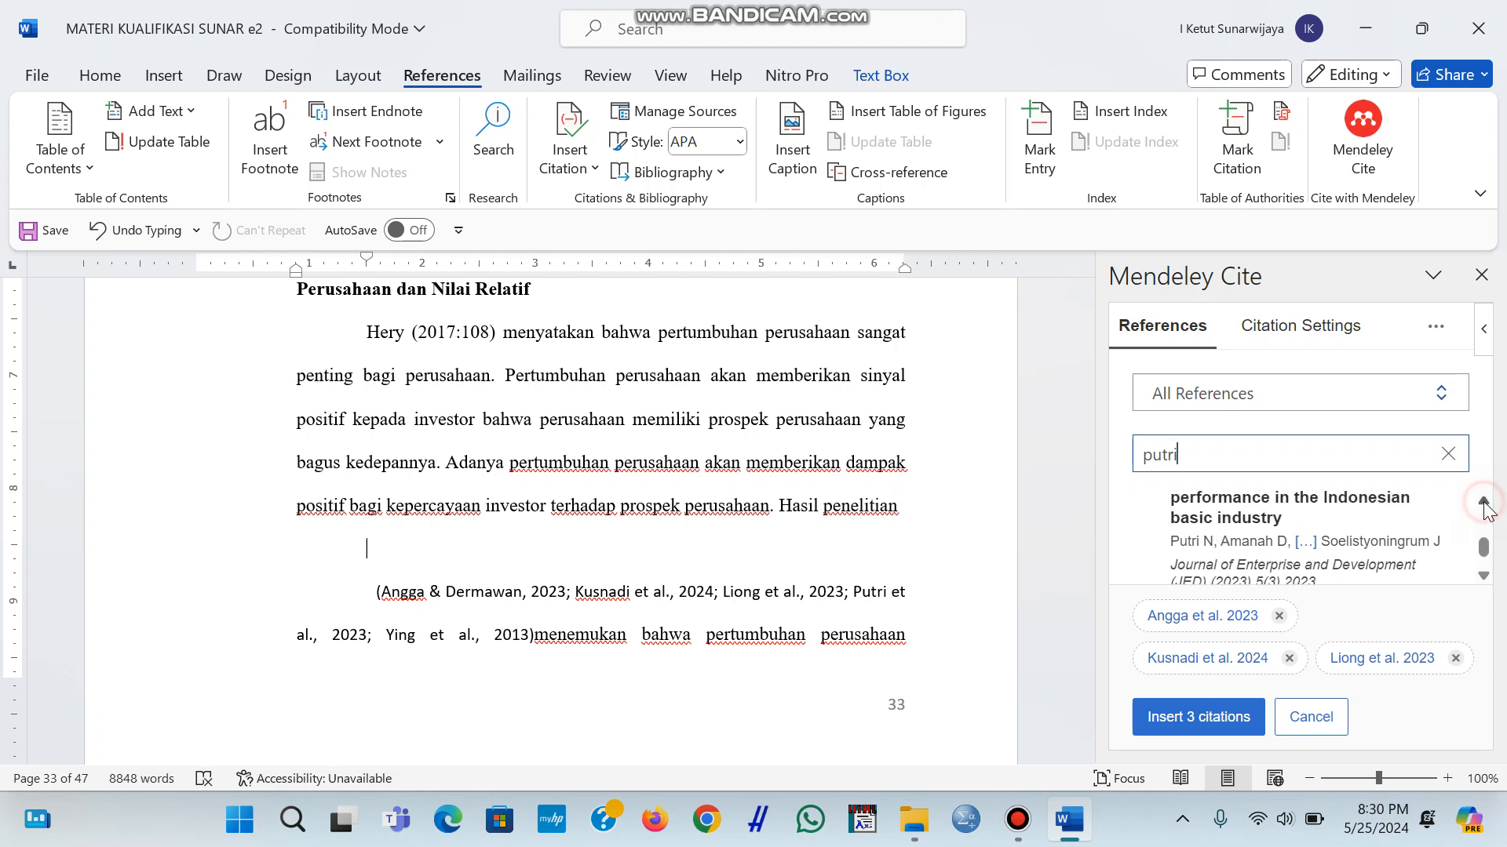
pyautogui.click(1481, 500)
pyautogui.click(1482, 501)
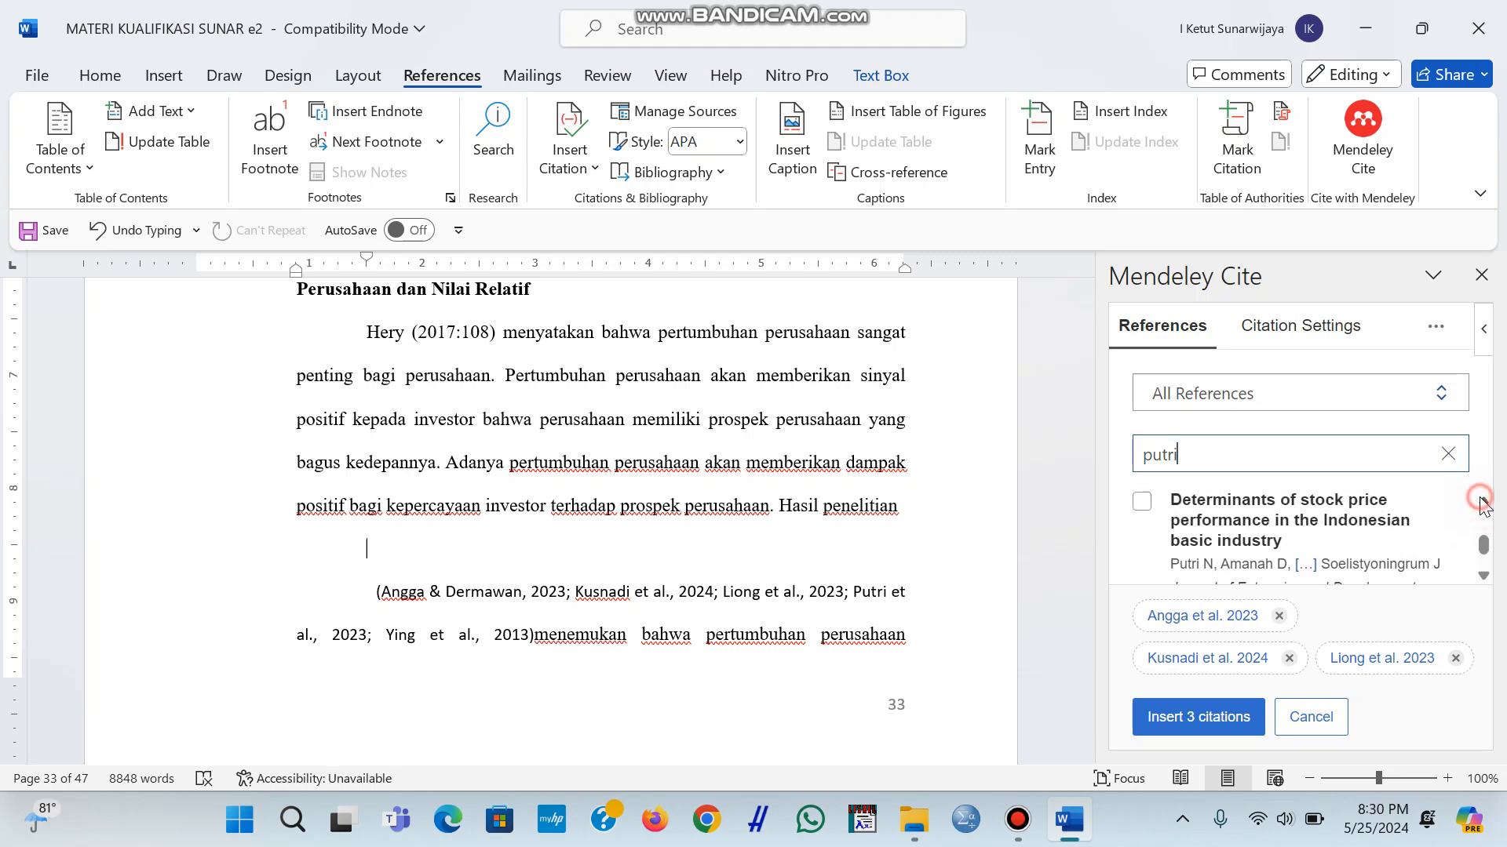
pyautogui.click(1142, 501)
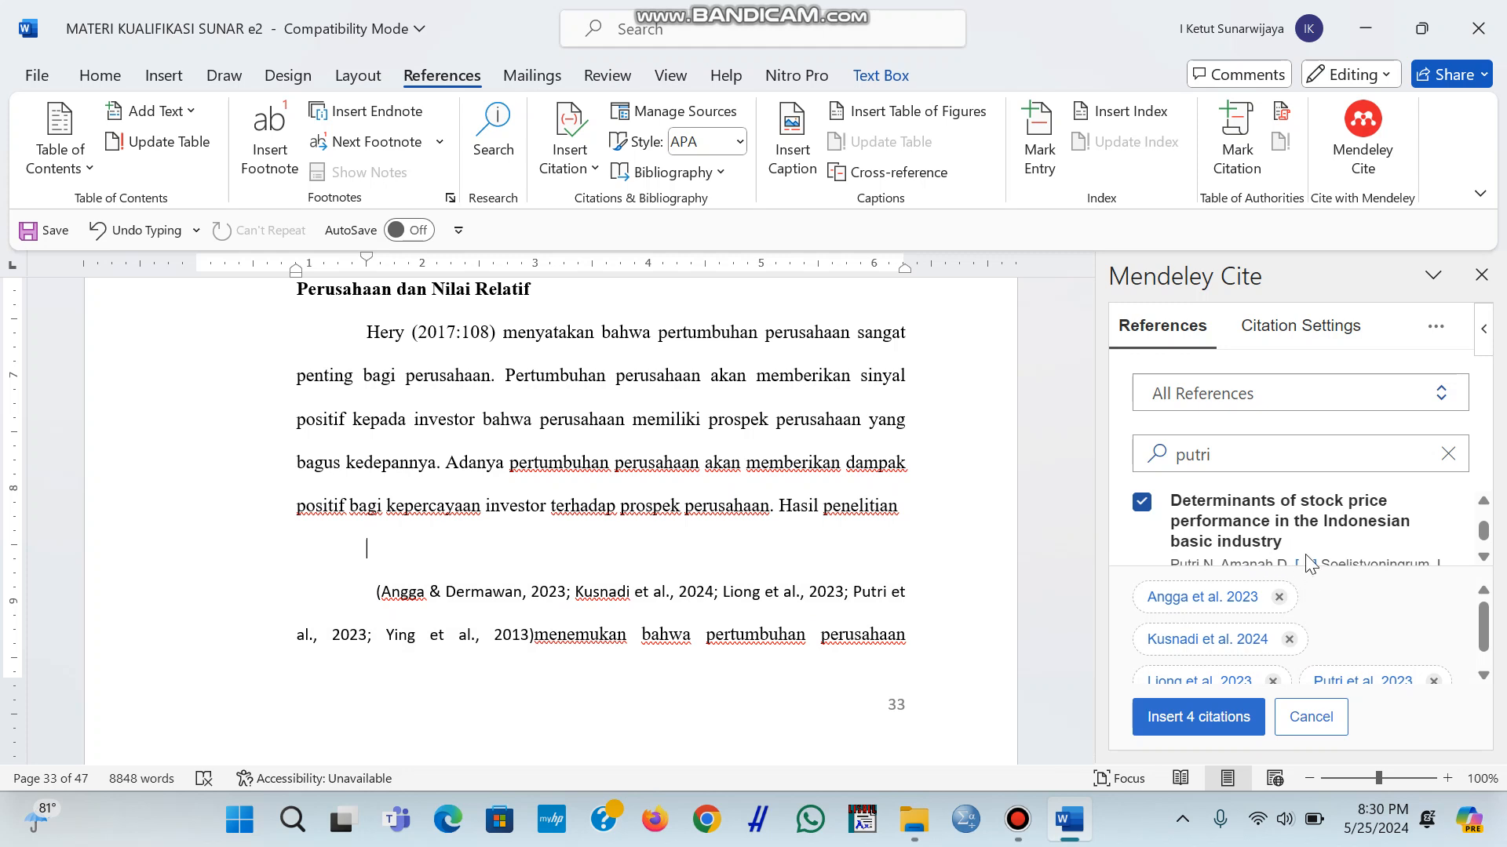
# Search by the fifth cited author and add "Empirical Research of Price-to-Book Value's Influencing Factors in the Listed Real Estate Companies" to the selection.
pyautogui.click(1243, 455)
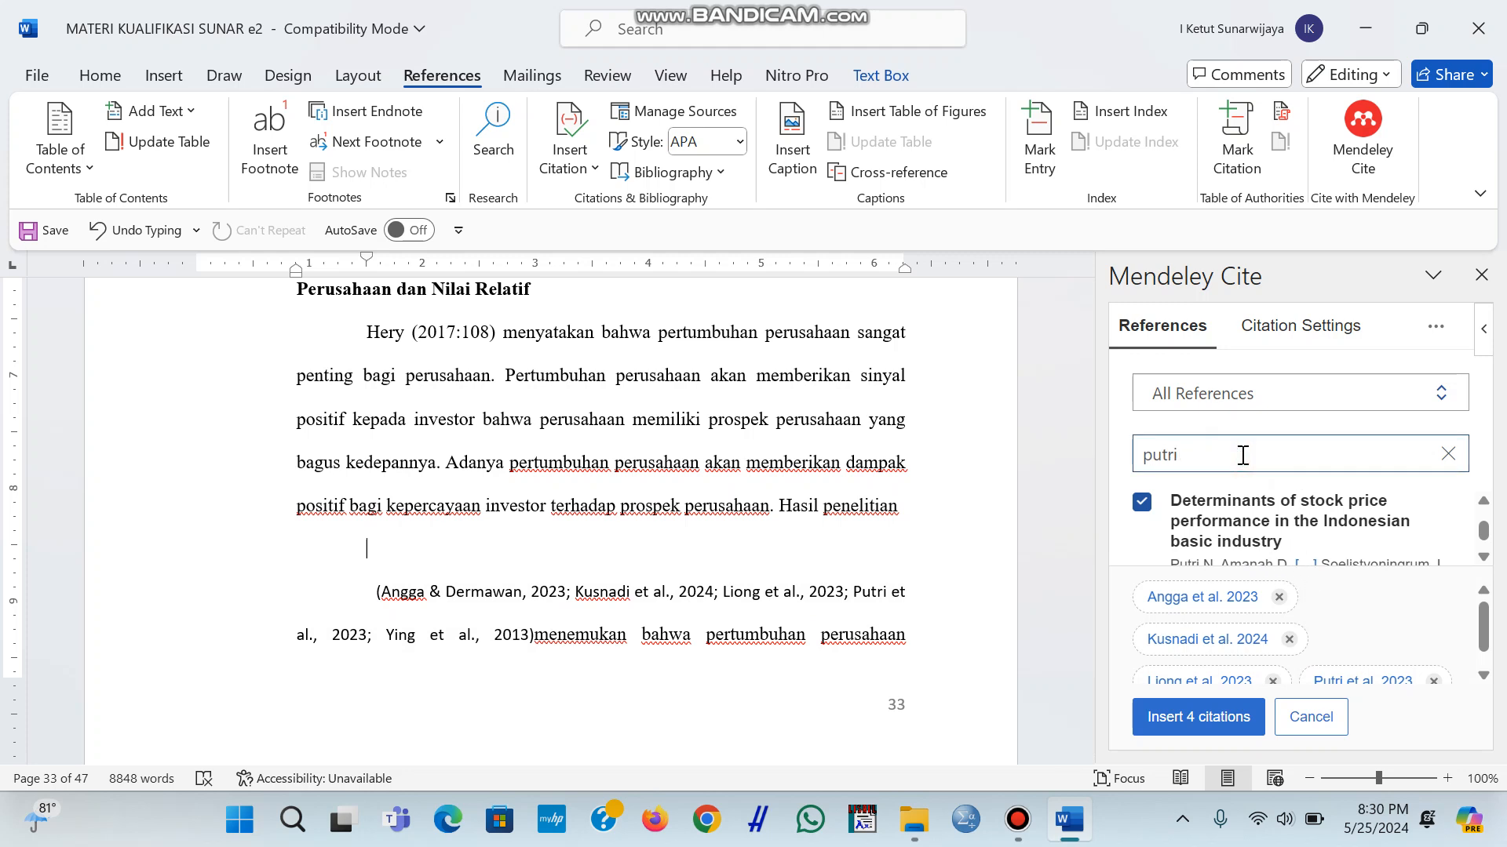
pyautogui.press('BackSpace')
pyautogui.press('BackSpace')
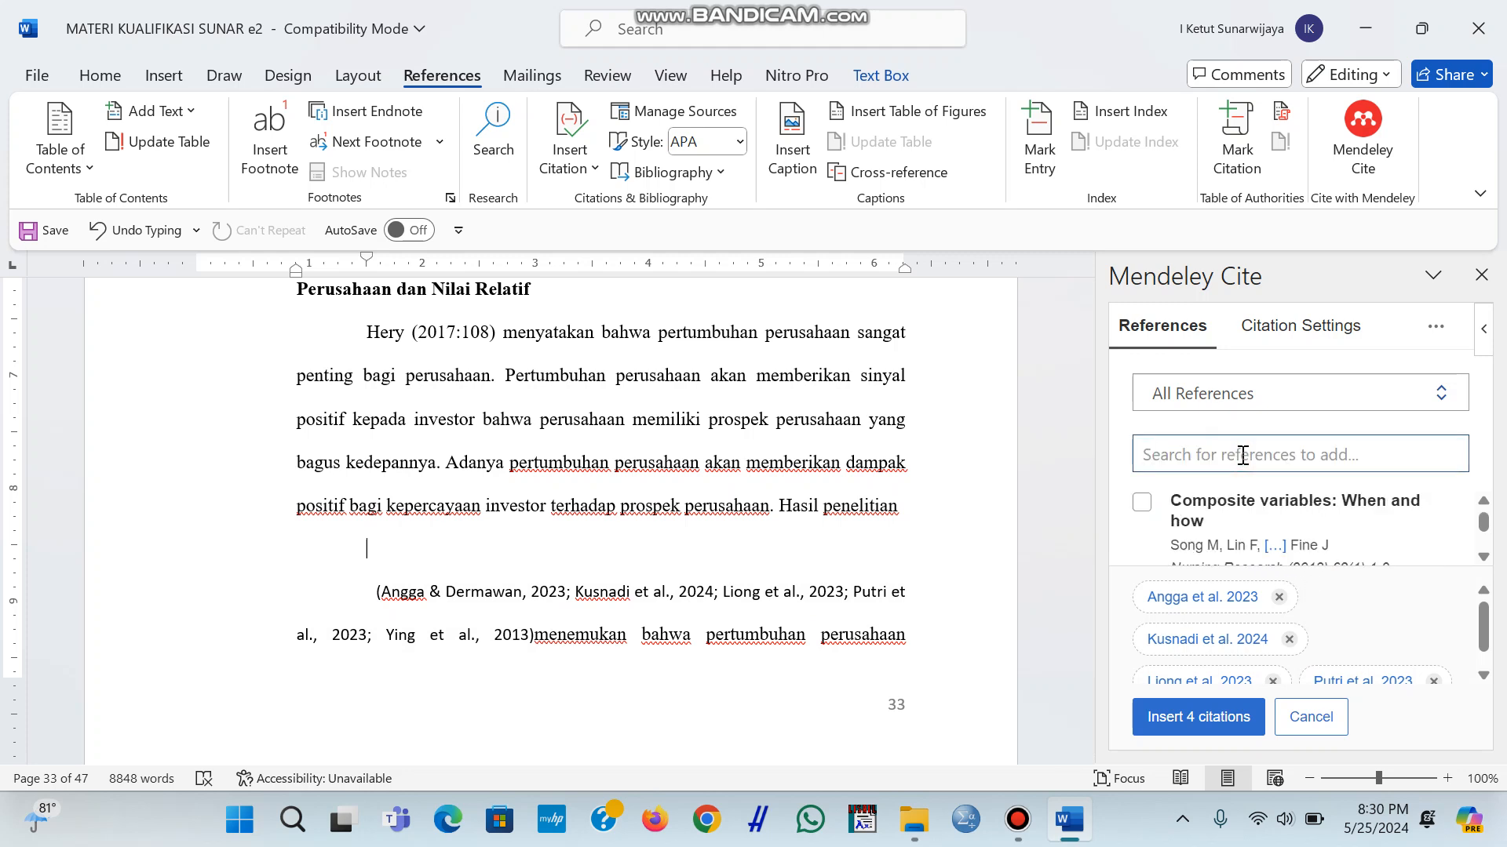
pyautogui.write('Ying')
pyautogui.click(1483, 554)
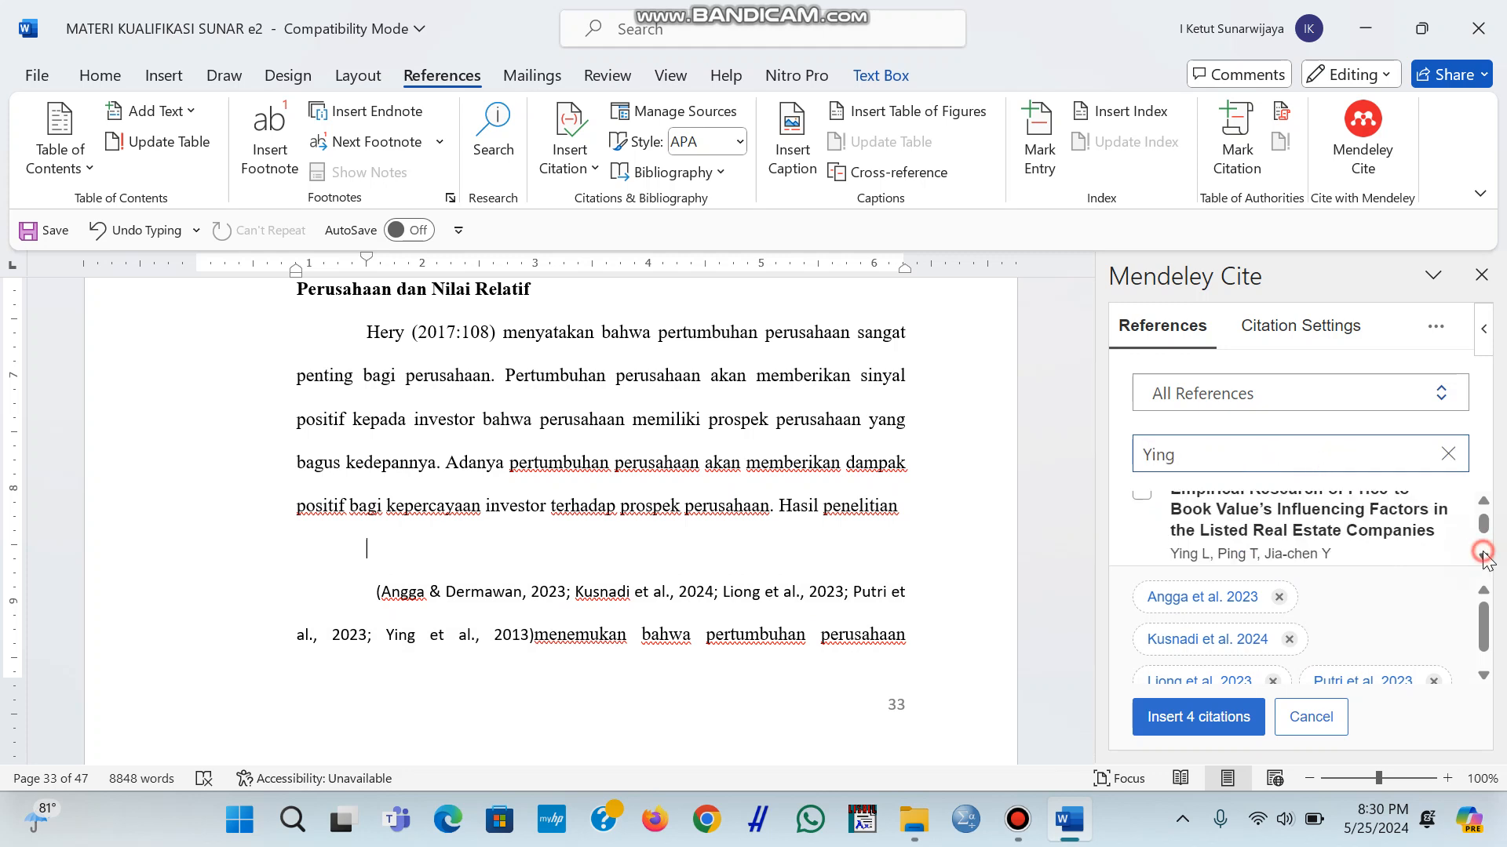
pyautogui.click(1483, 500)
pyautogui.click(1144, 508)
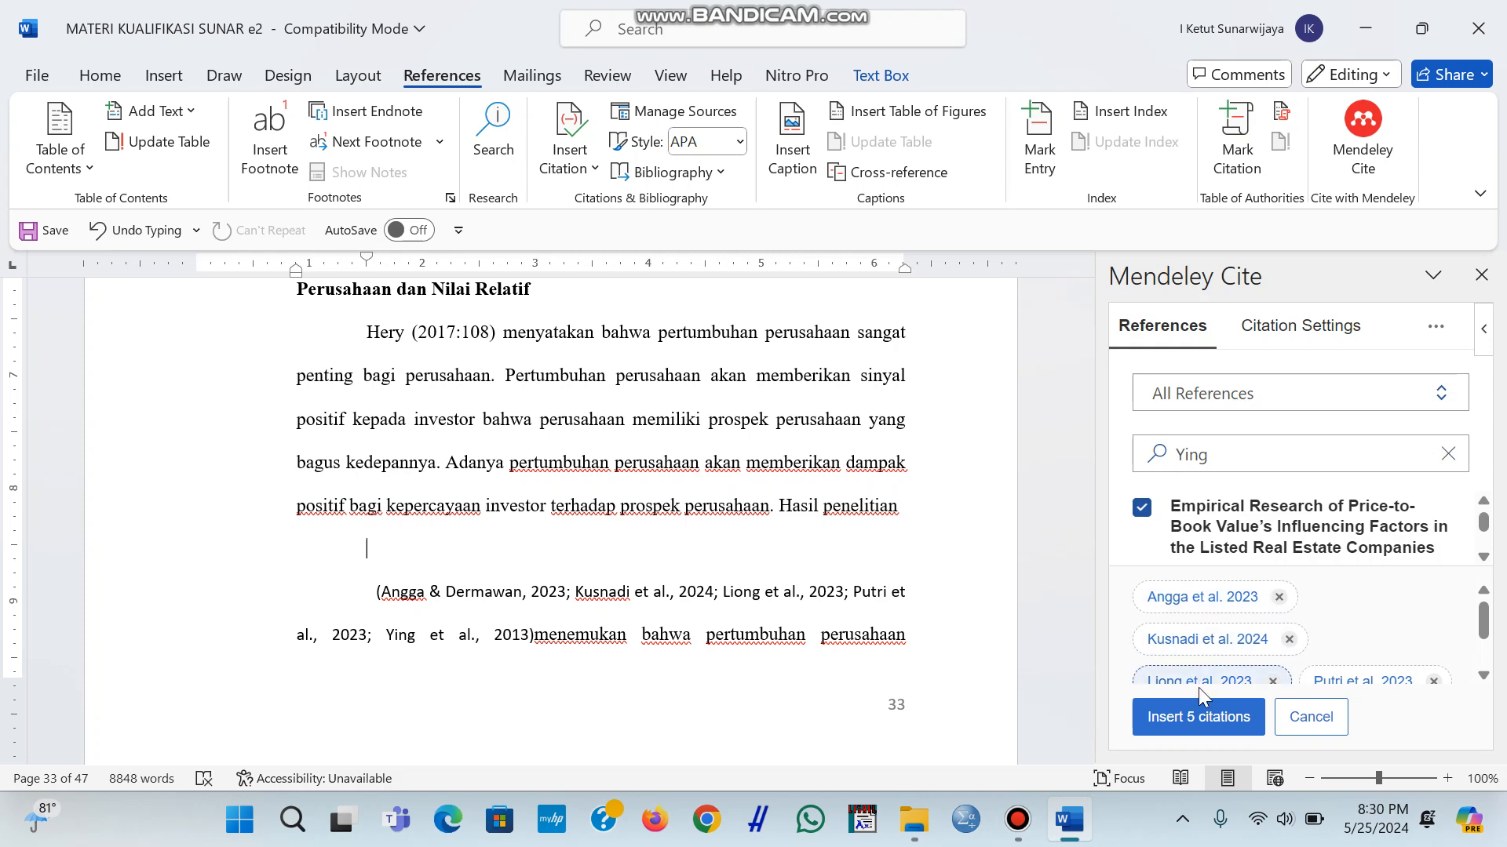
# Insert the five selected references as one combined citation and compare it with the existing citation below.
pyautogui.click(1199, 716)
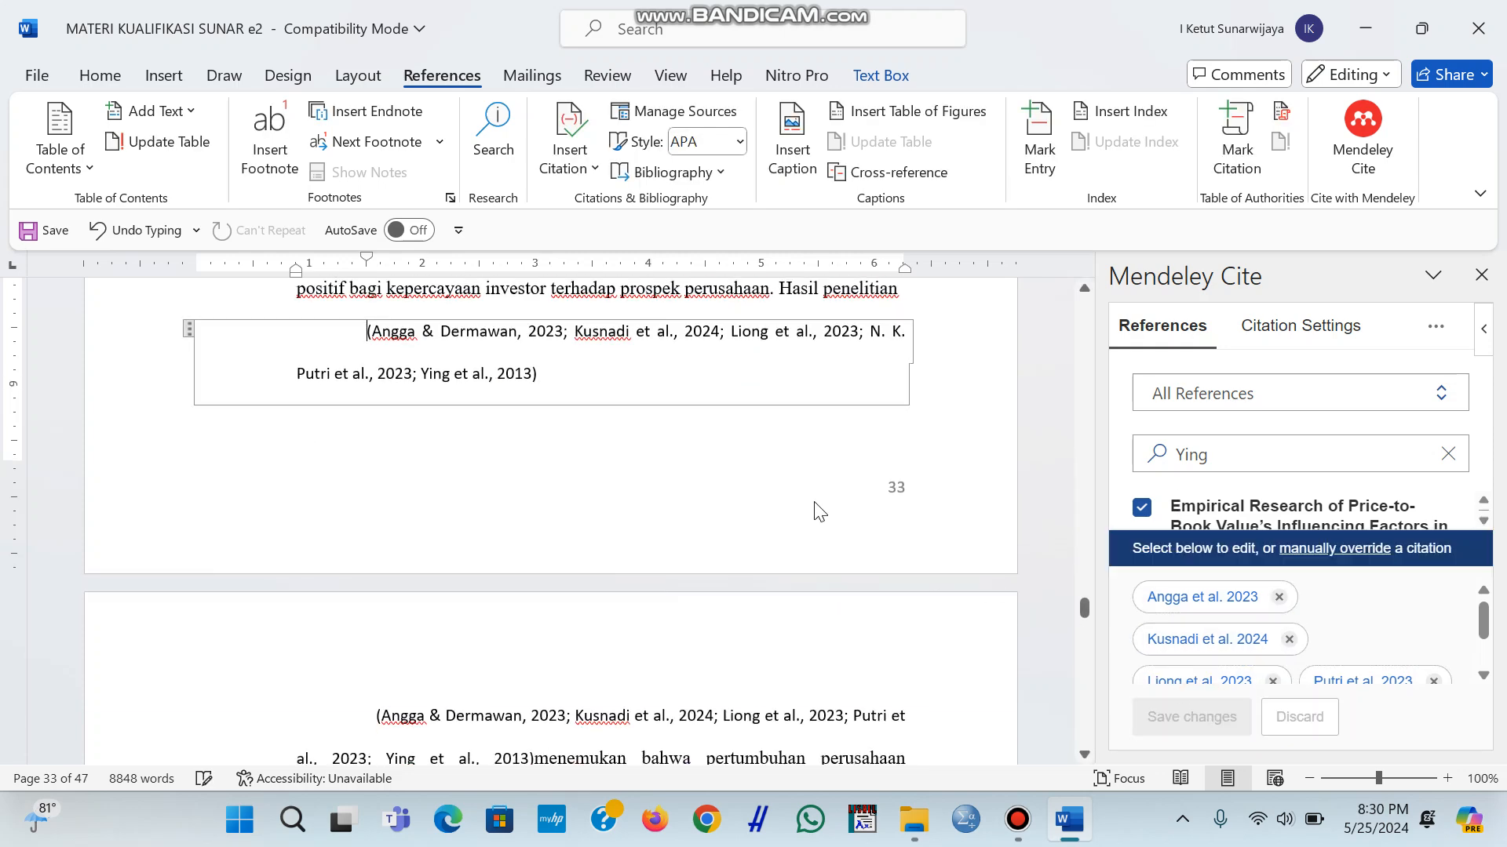
pyautogui.scroll(1, 541, 534)
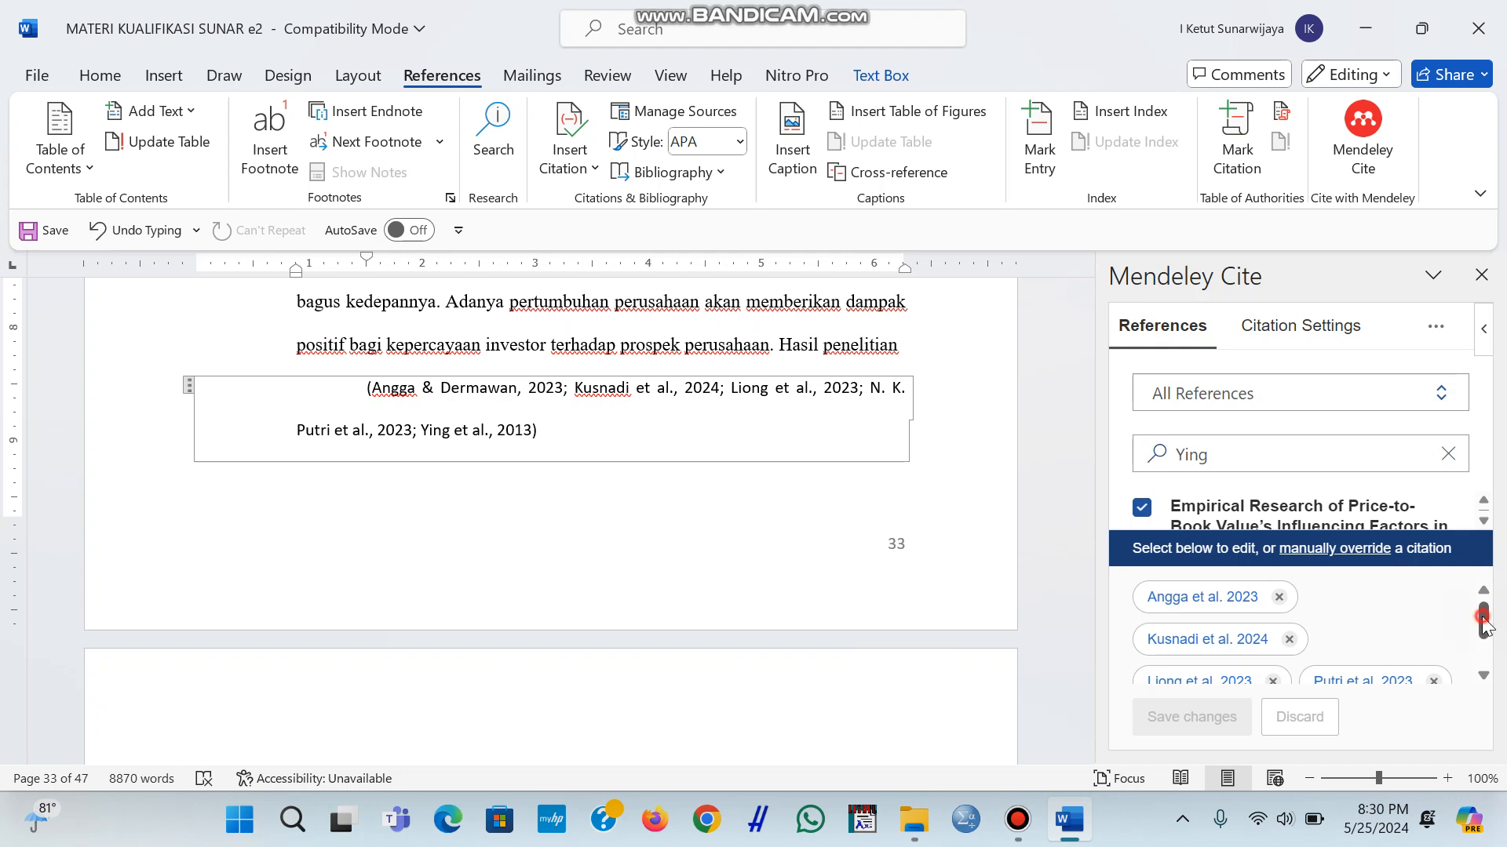
pyautogui.moveTo(1484, 627); pyautogui.dragTo(1485, 641)
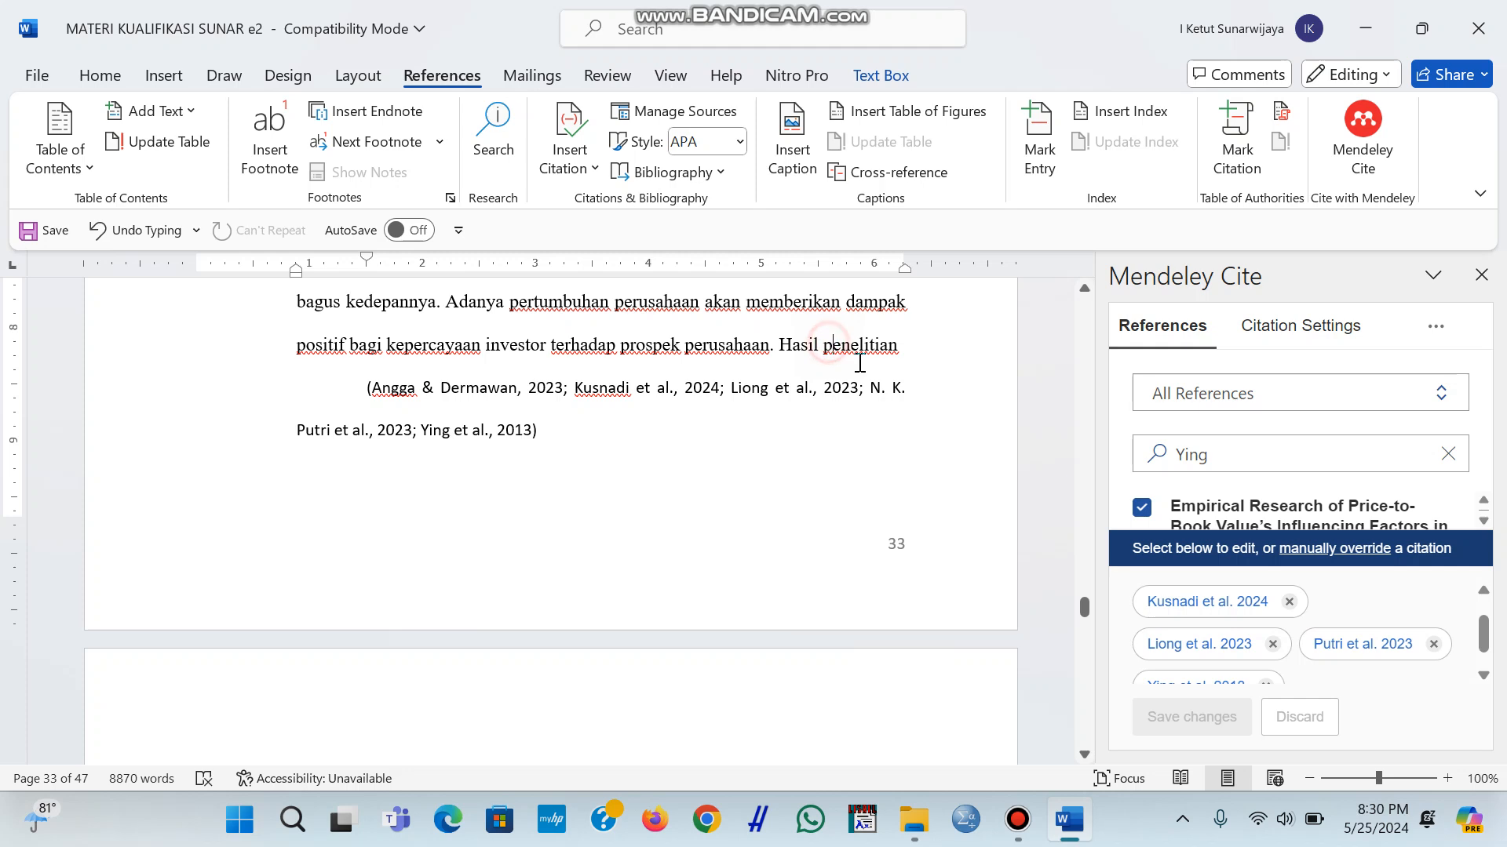
pyautogui.click(933, 450)
pyautogui.scroll(-3, 932, 449)
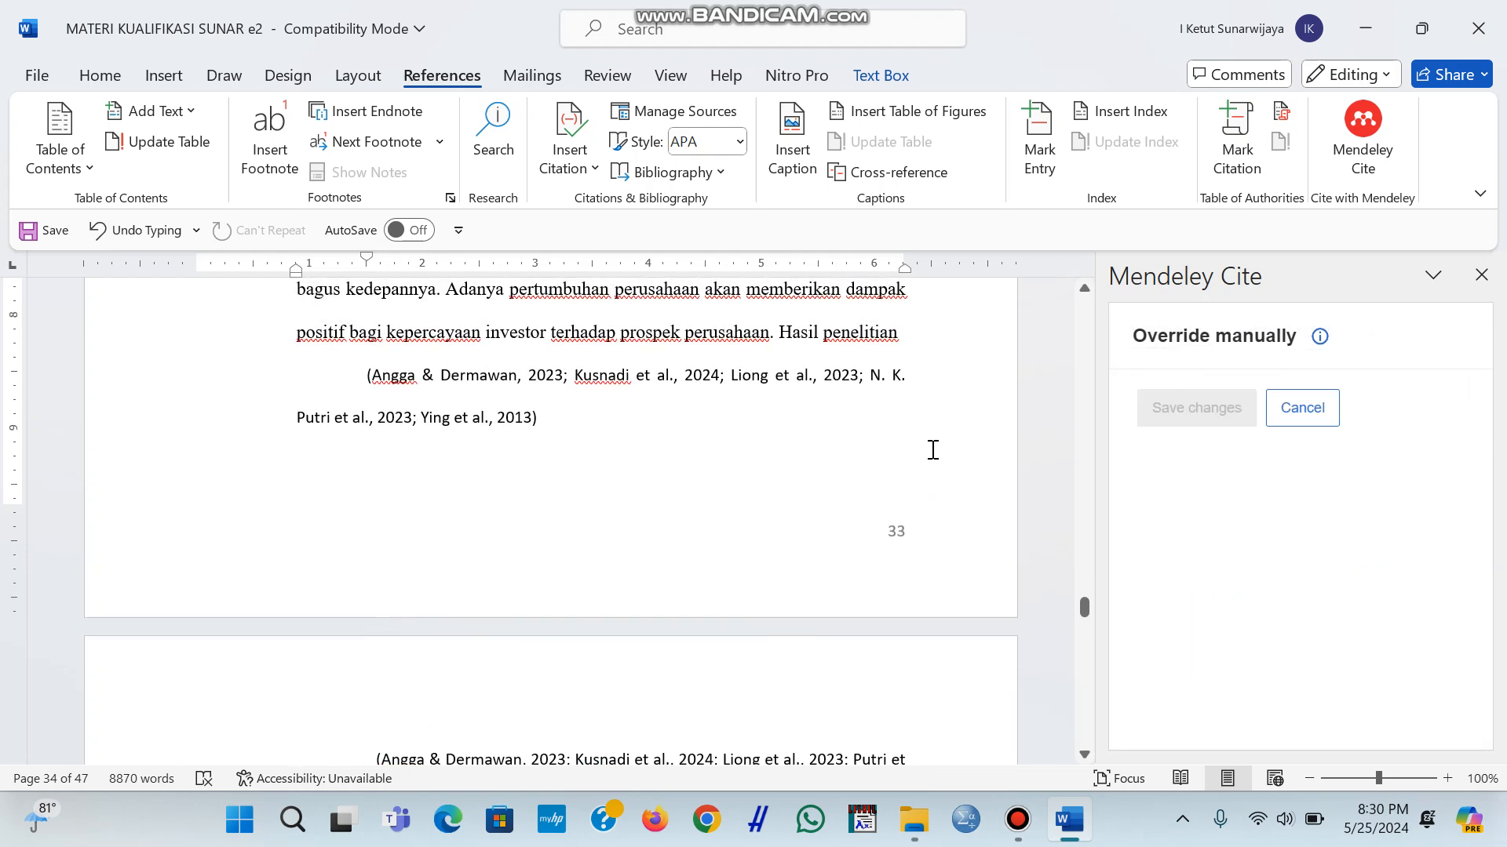
pyautogui.scroll(-4, 932, 450)
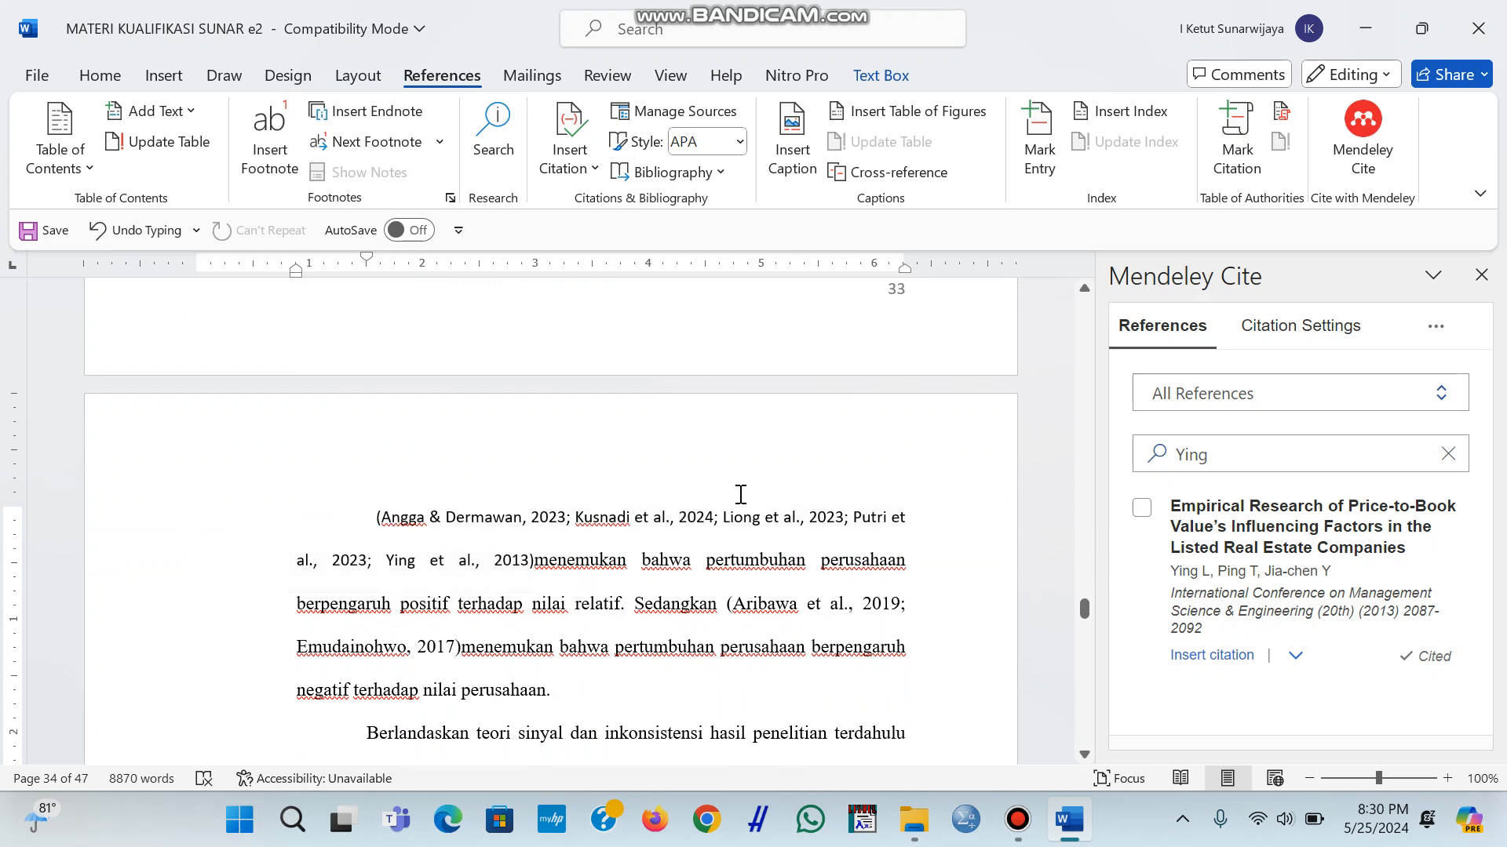
# Close Mendeley Cite and delete the newly inserted duplicate citation together with its line, above the original citation.
pyautogui.click(1482, 275)
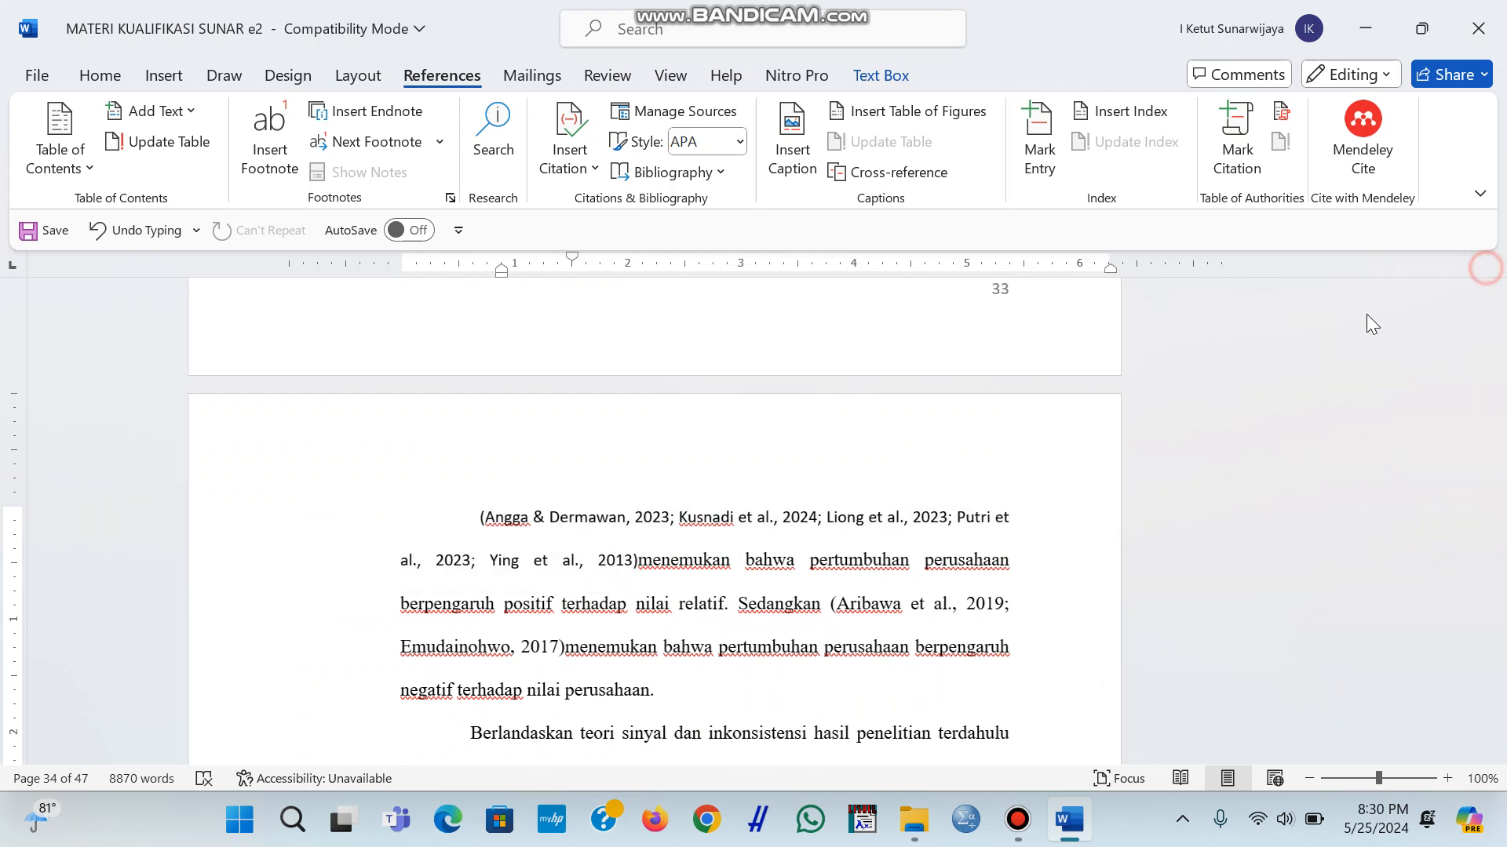
pyautogui.scroll(3, 947, 525)
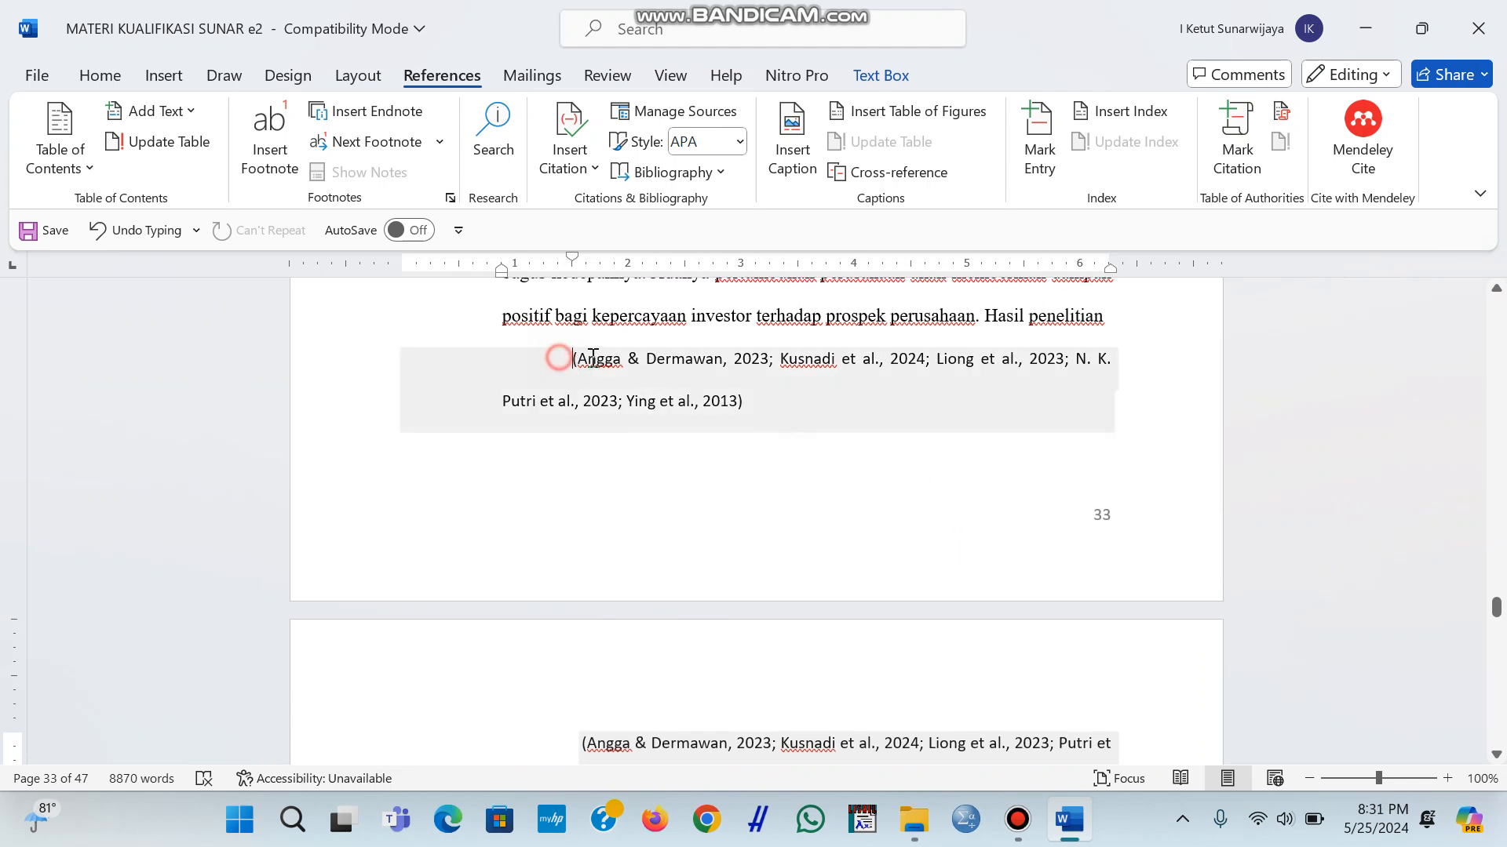
pyautogui.moveTo(558, 355); pyautogui.dragTo(798, 407)
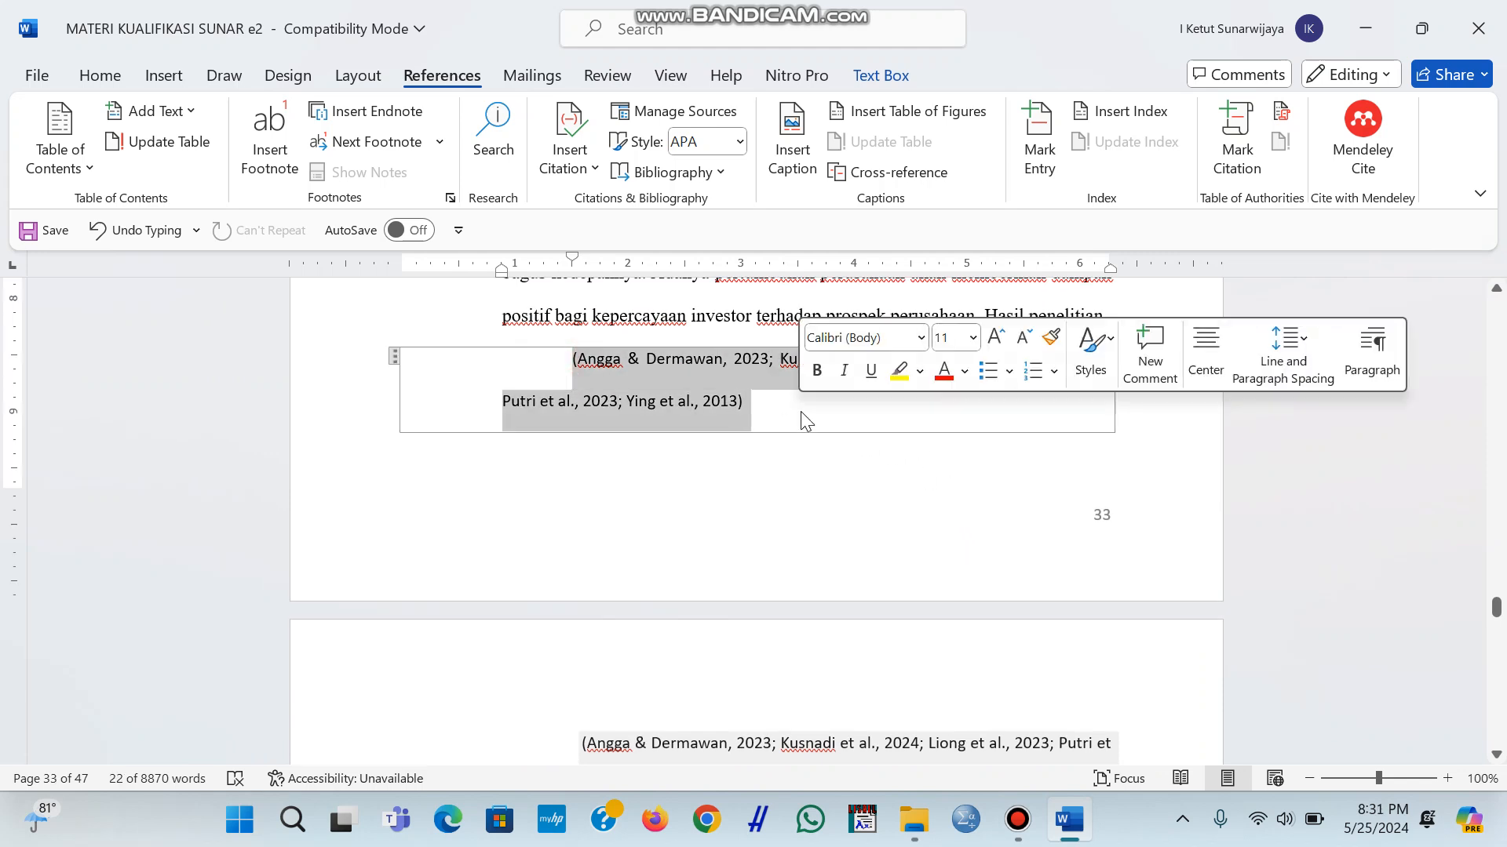
pyautogui.press('Delete')
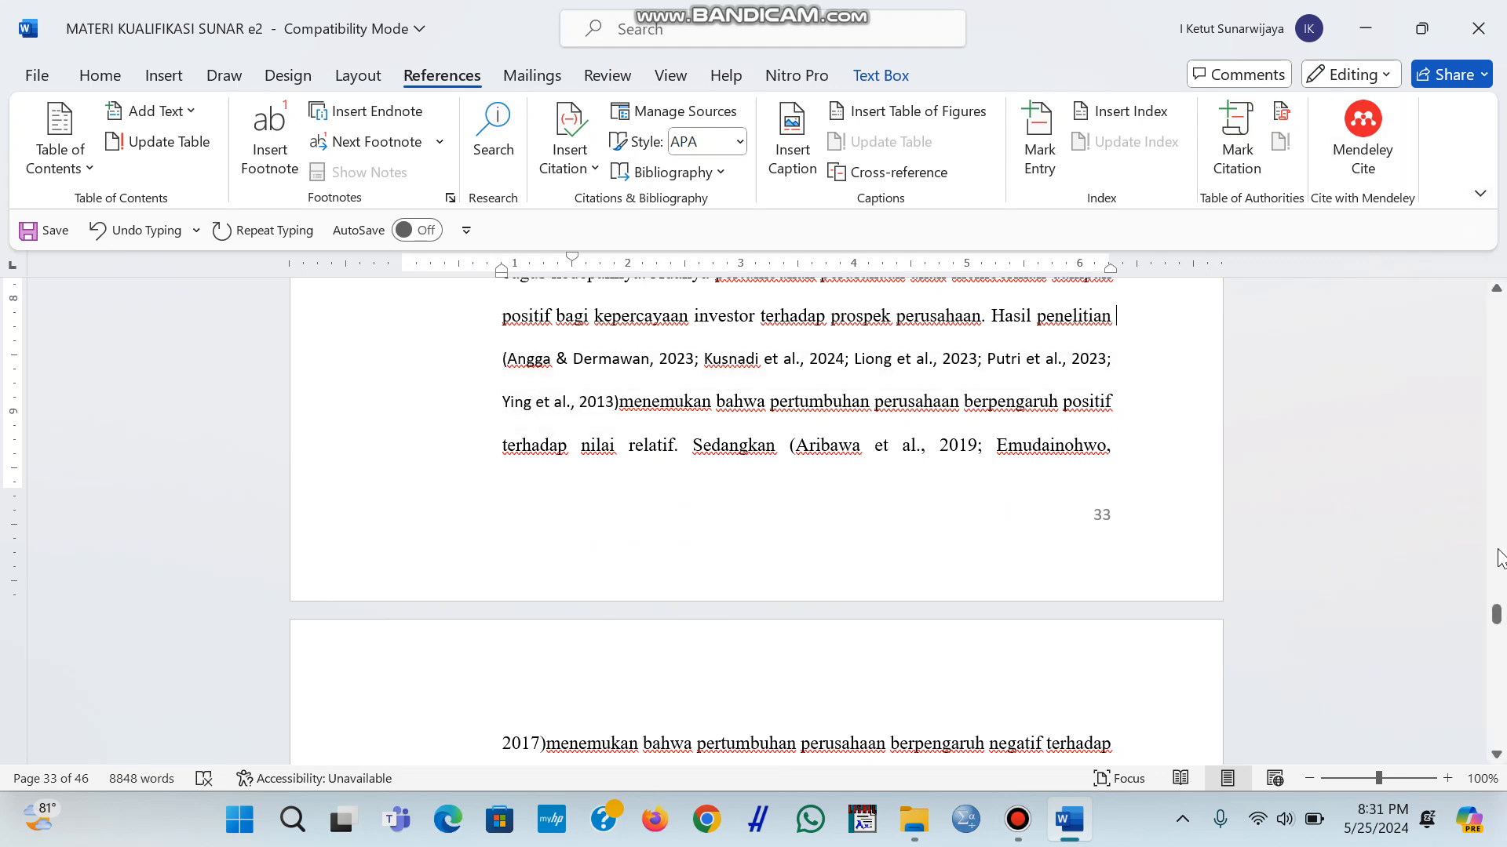
# Add a page break after the last reference list entry at the end of the document and open Mendeley Cite.
pyautogui.moveTo(1499, 612); pyautogui.dragTo(1499, 791)
pyautogui.click(881, 613)
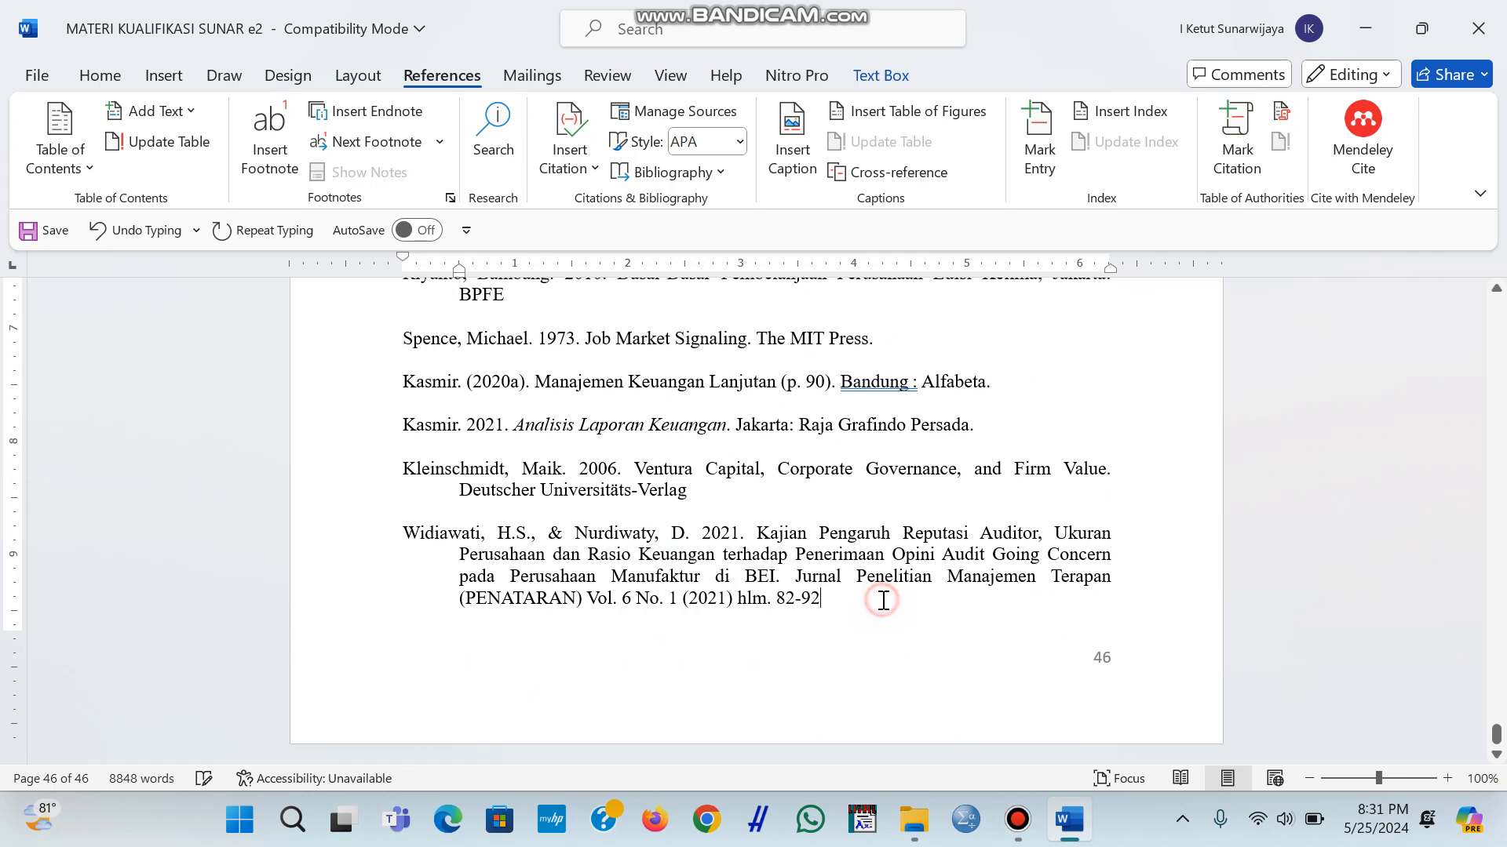
pyautogui.hotkey('ctrl', 'Return')
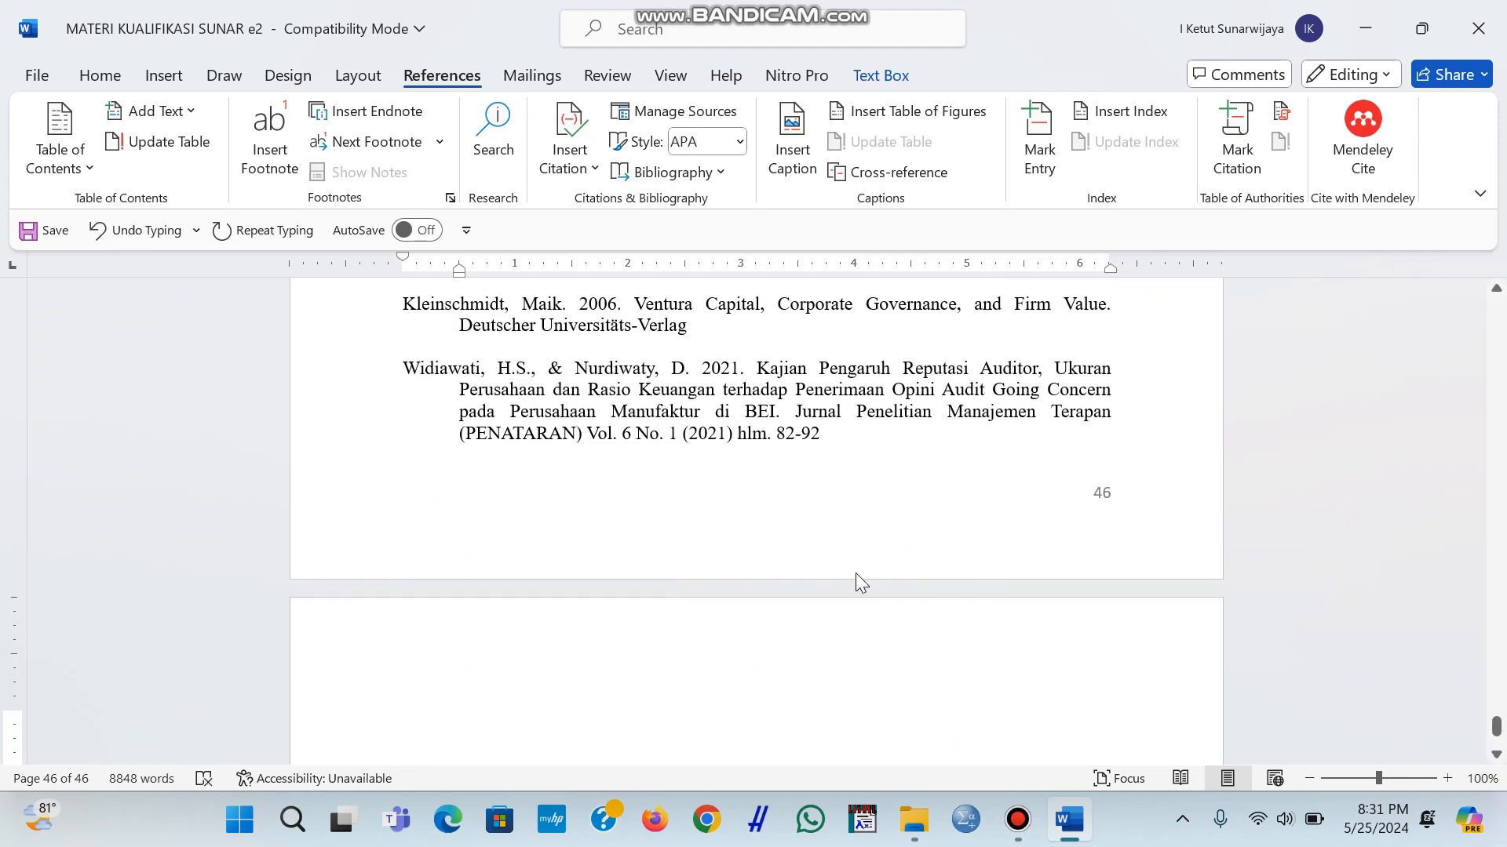
pyautogui.click(1370, 121)
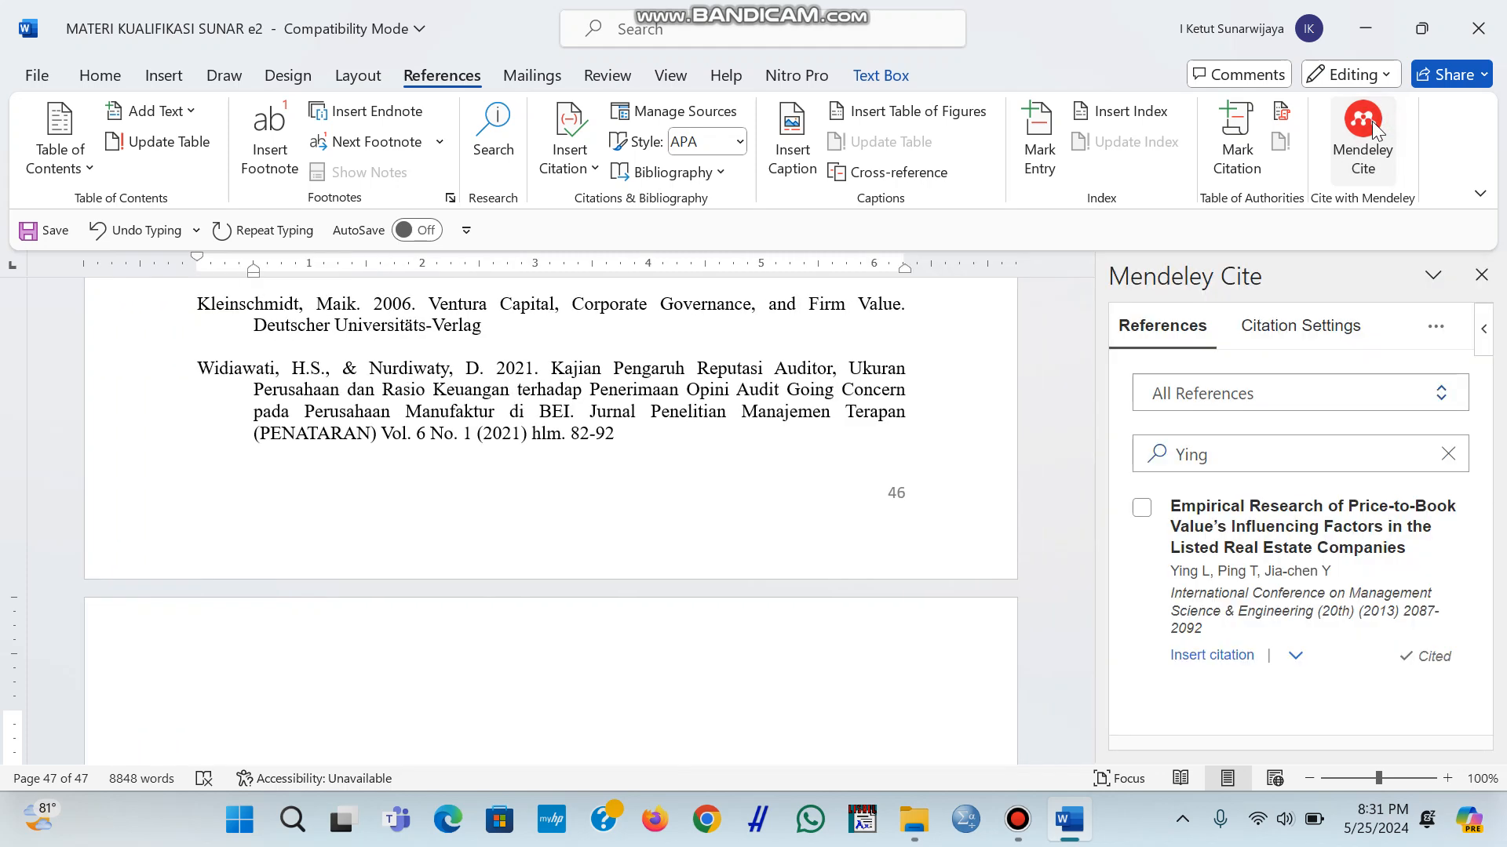
pyautogui.click(1436, 328)
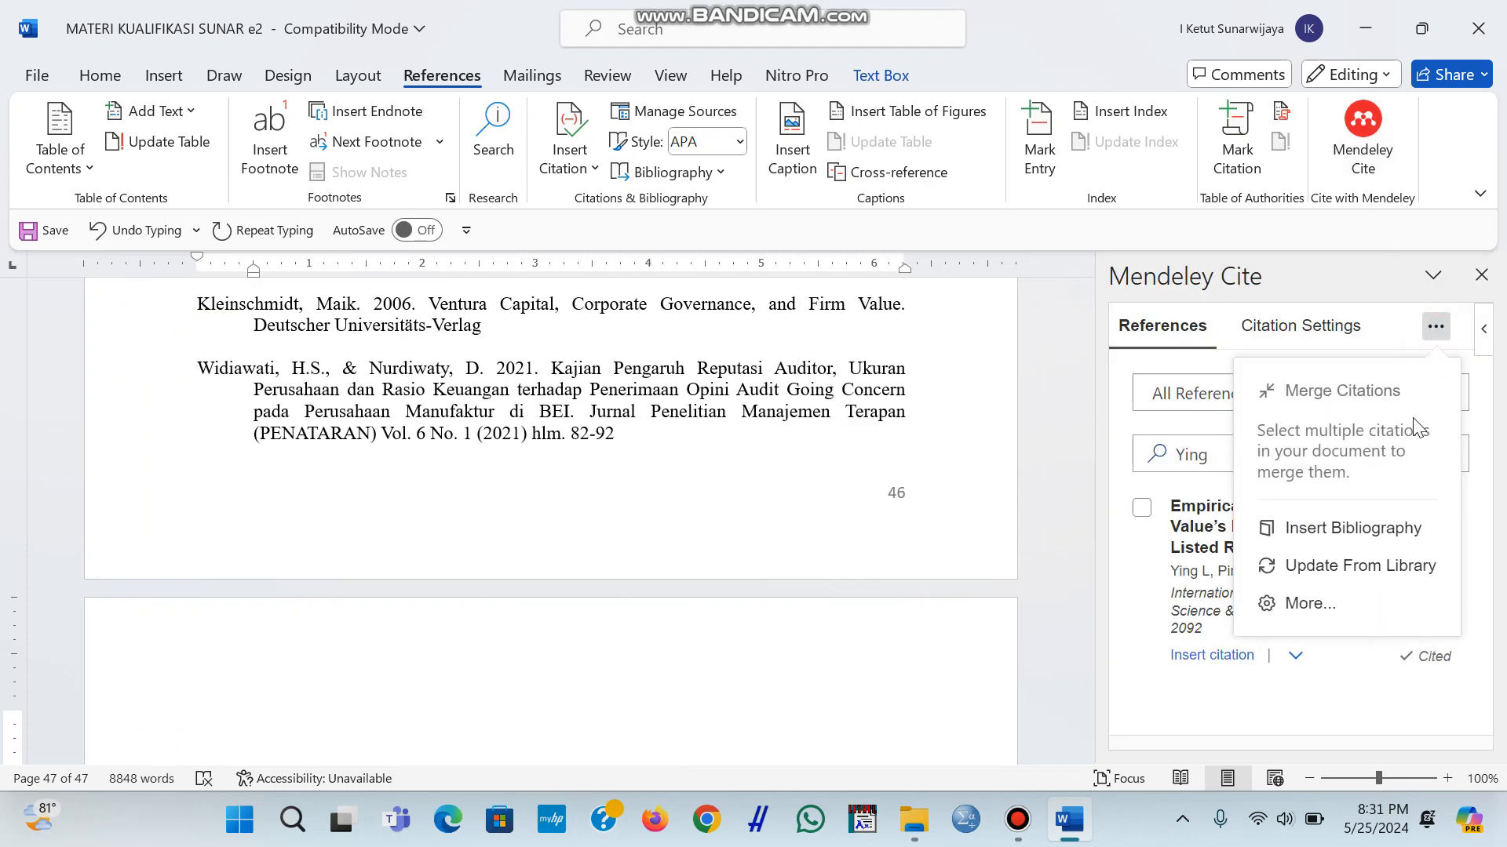
pyautogui.click(1352, 531)
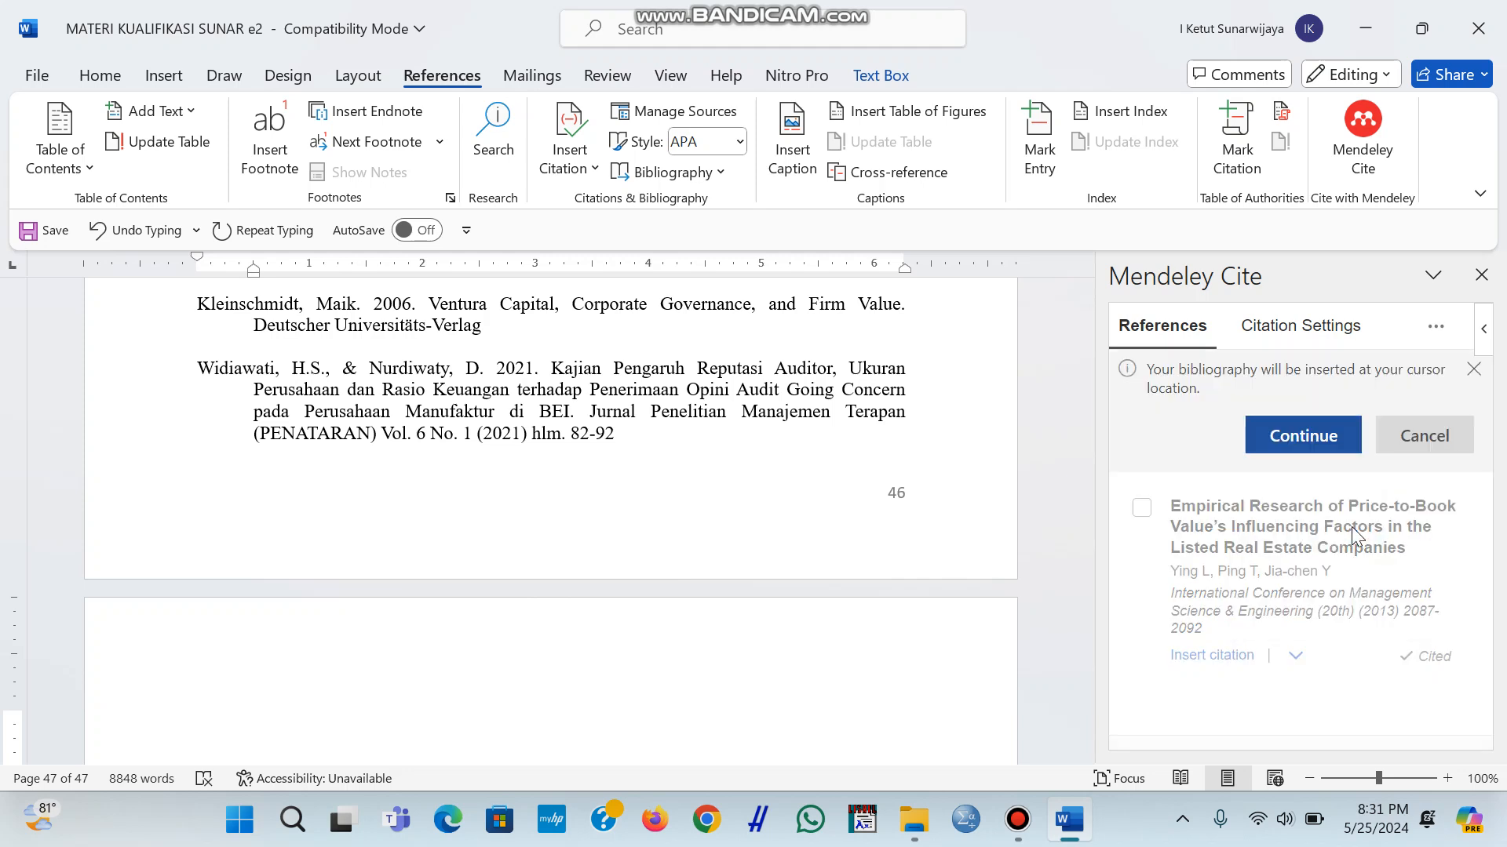
pyautogui.click(1302, 436)
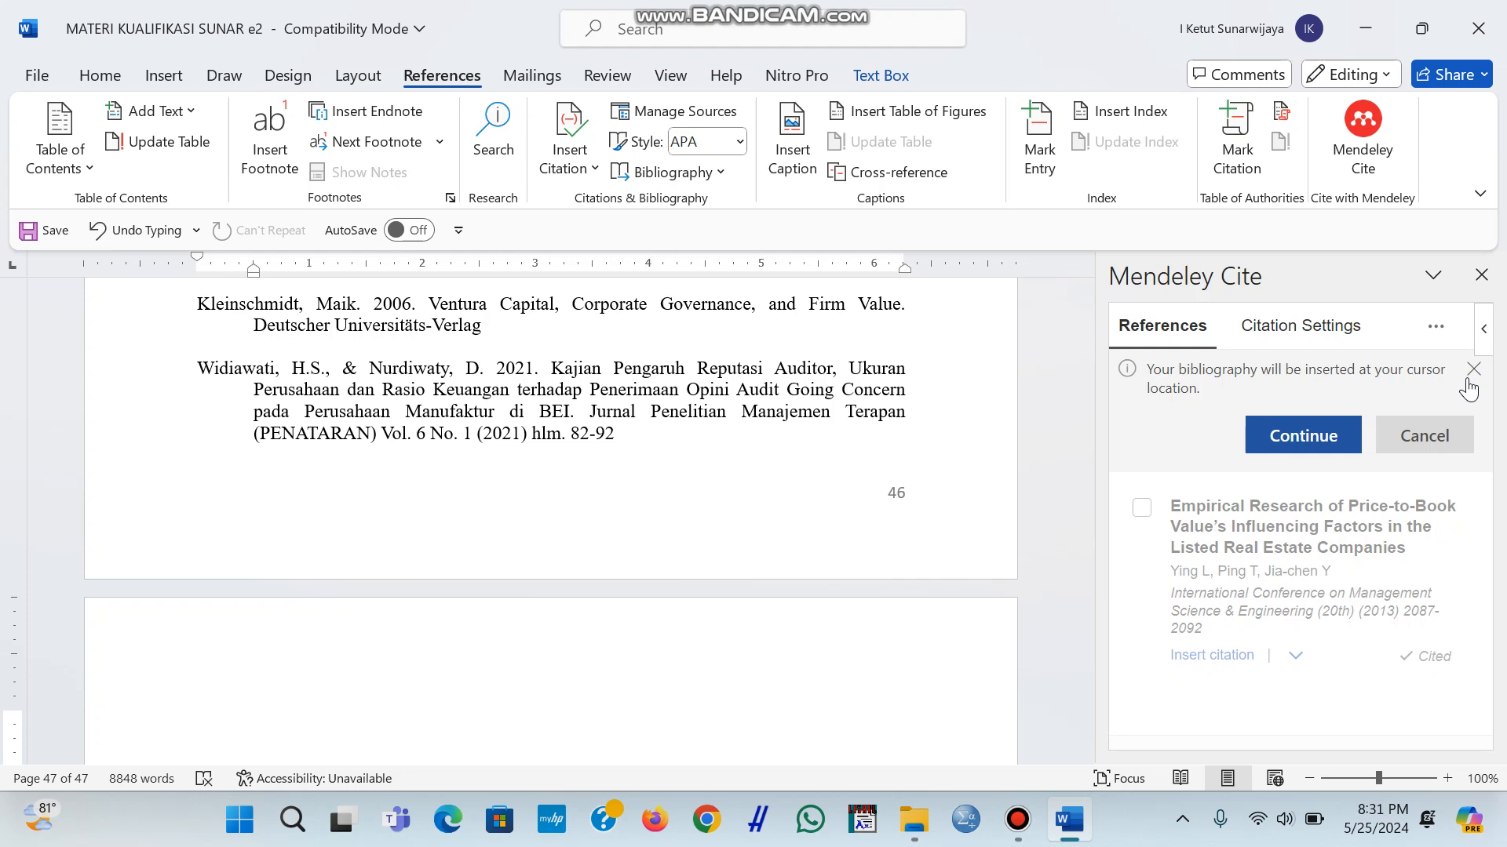
pyautogui.click(1472, 370)
# Insert the Mendeley bibliography on the new last page, close Mendeley Cite and look over the generated entries.
pyautogui.click(1437, 333)
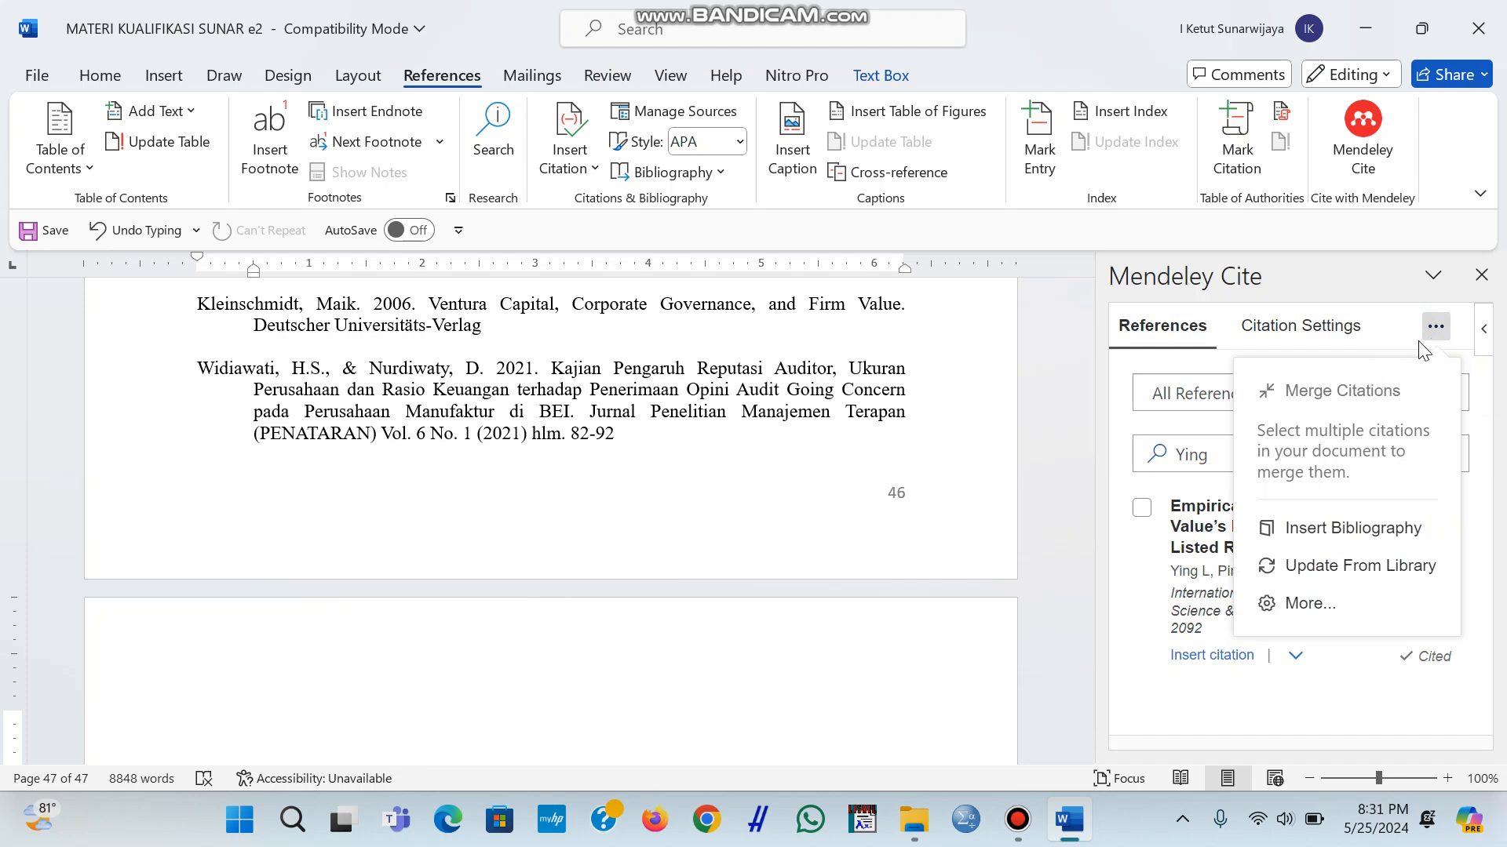
pyautogui.click(1428, 330)
pyautogui.click(1432, 336)
pyautogui.click(1358, 519)
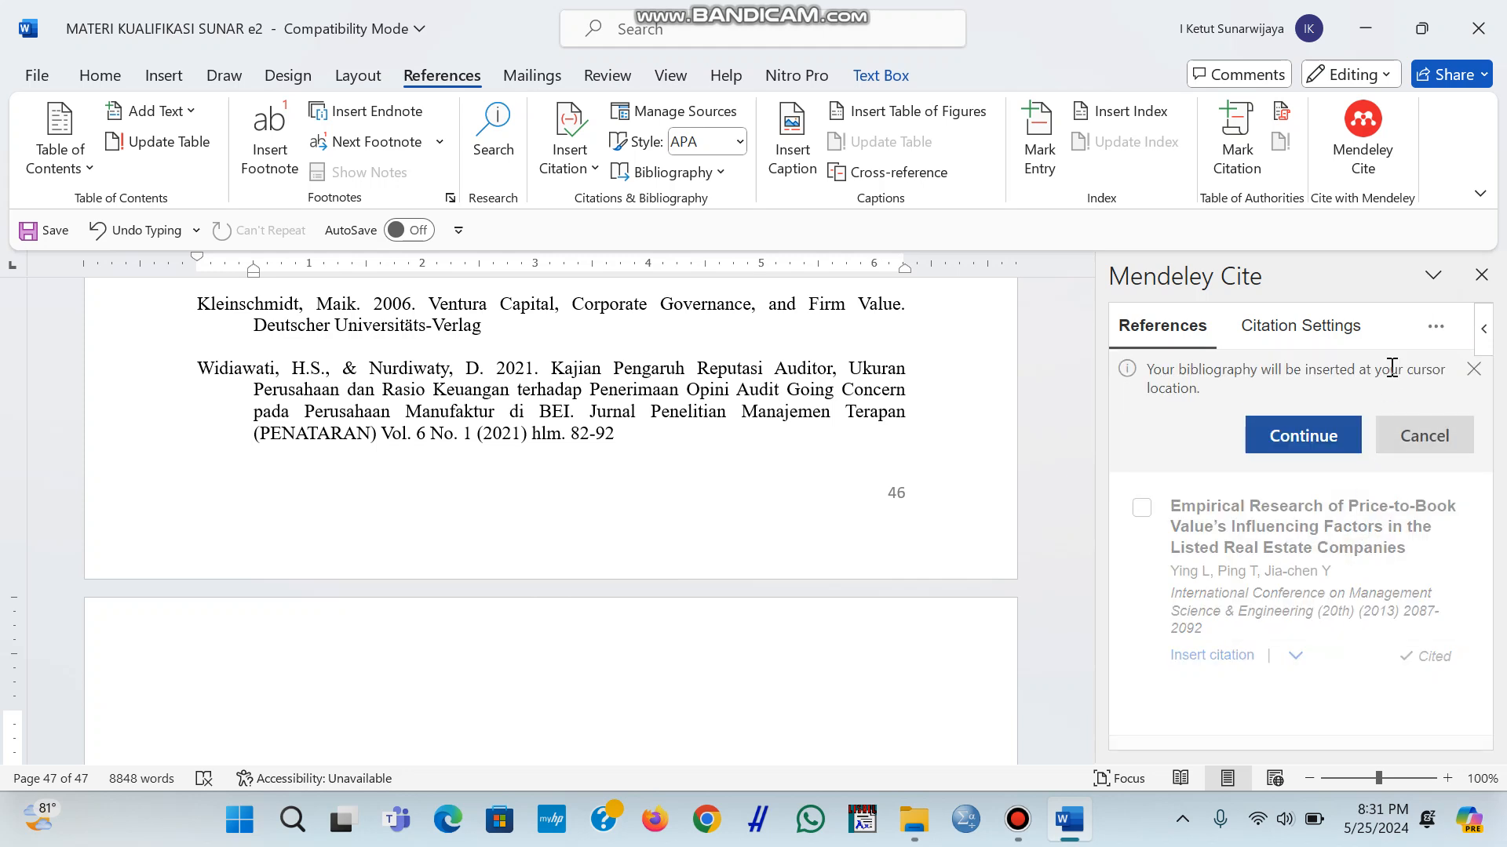
pyautogui.click(1327, 436)
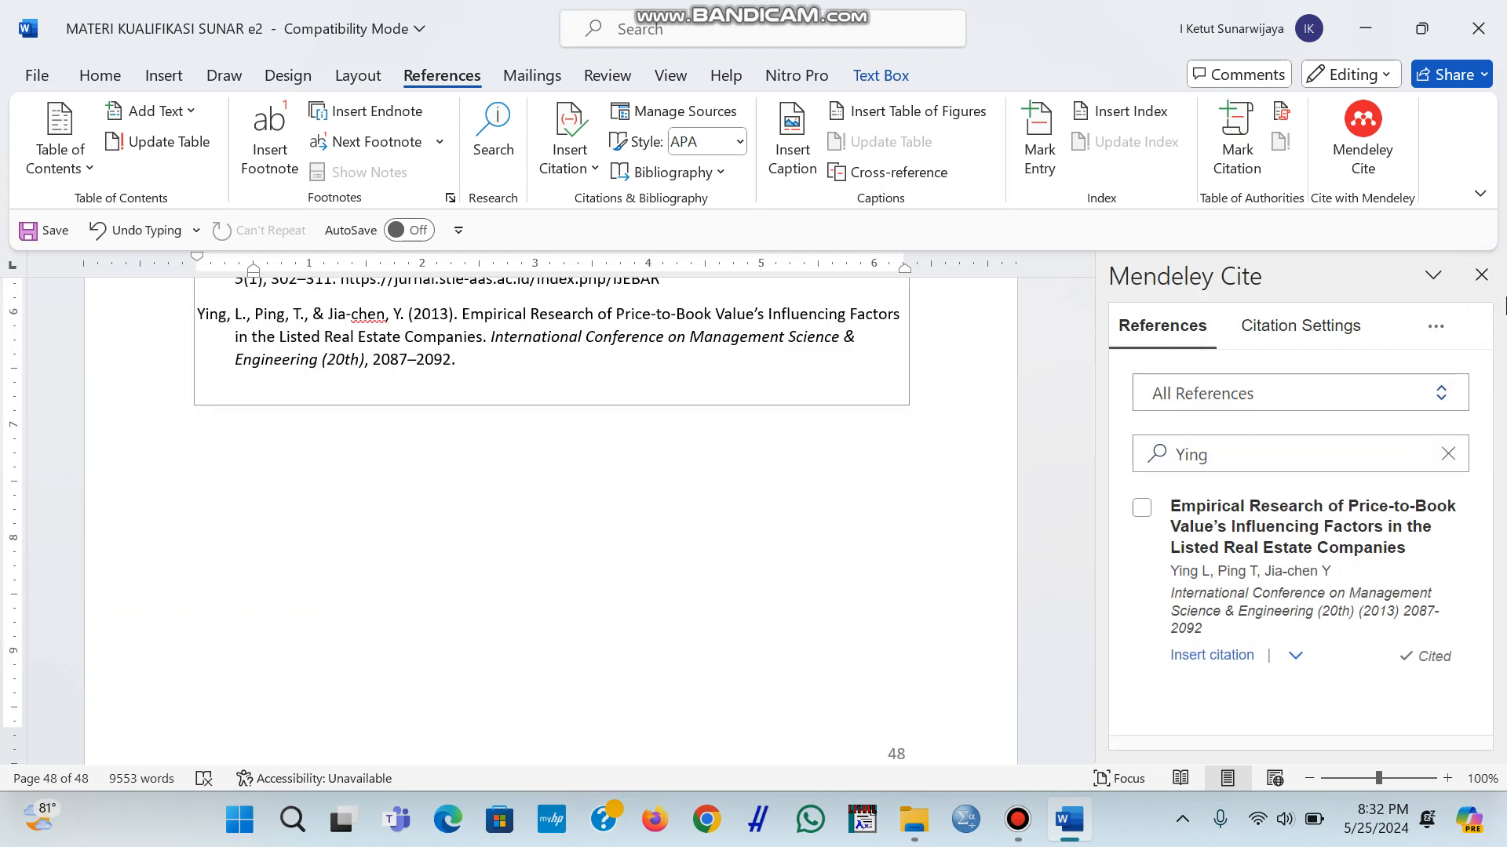
pyautogui.click(1482, 276)
pyautogui.scroll(2, 1194, 447)
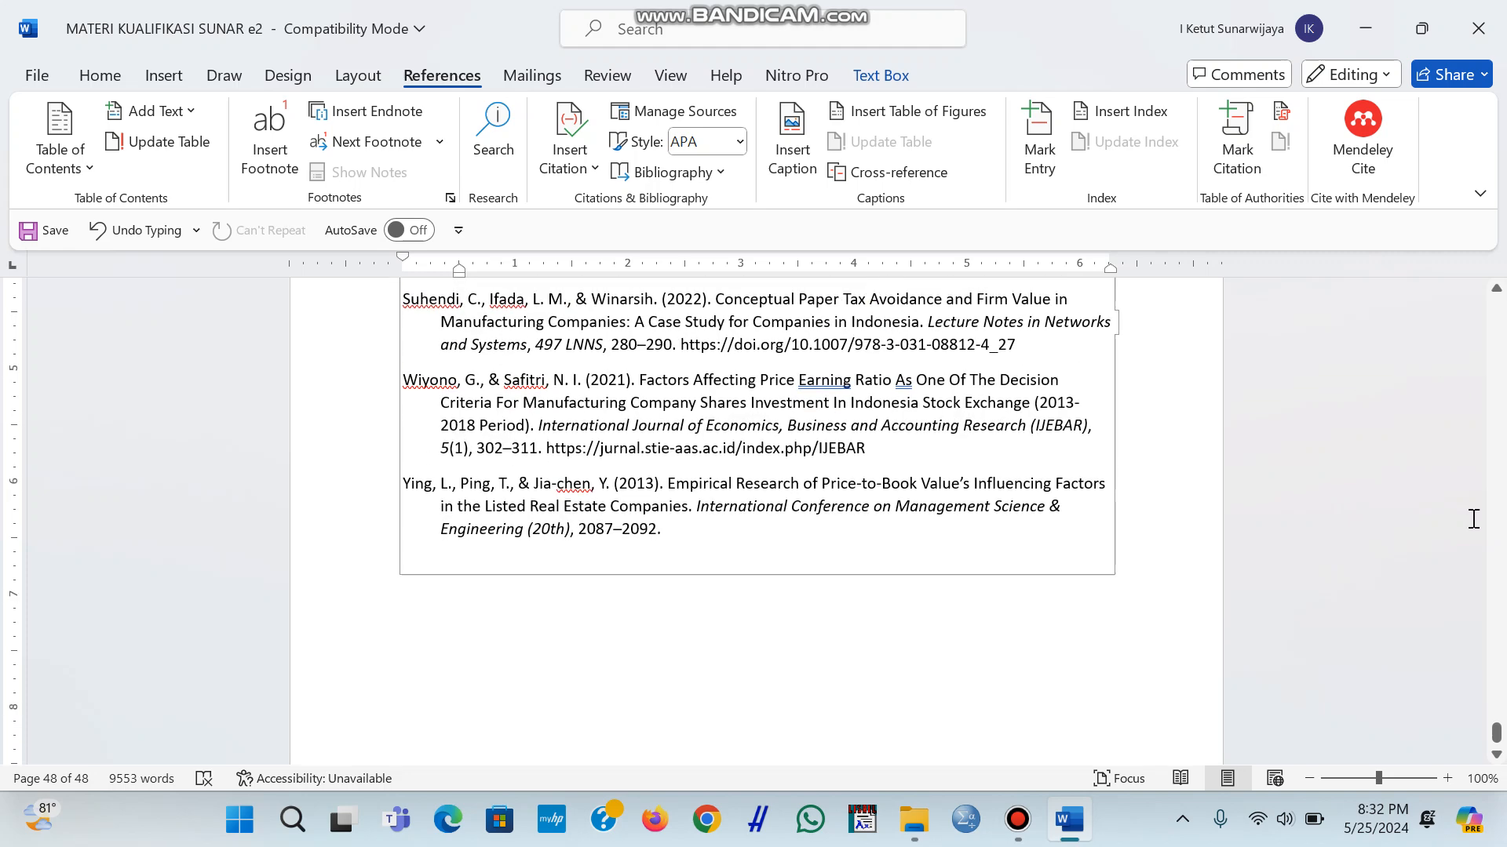
pyautogui.scroll(6, 1497, 294)
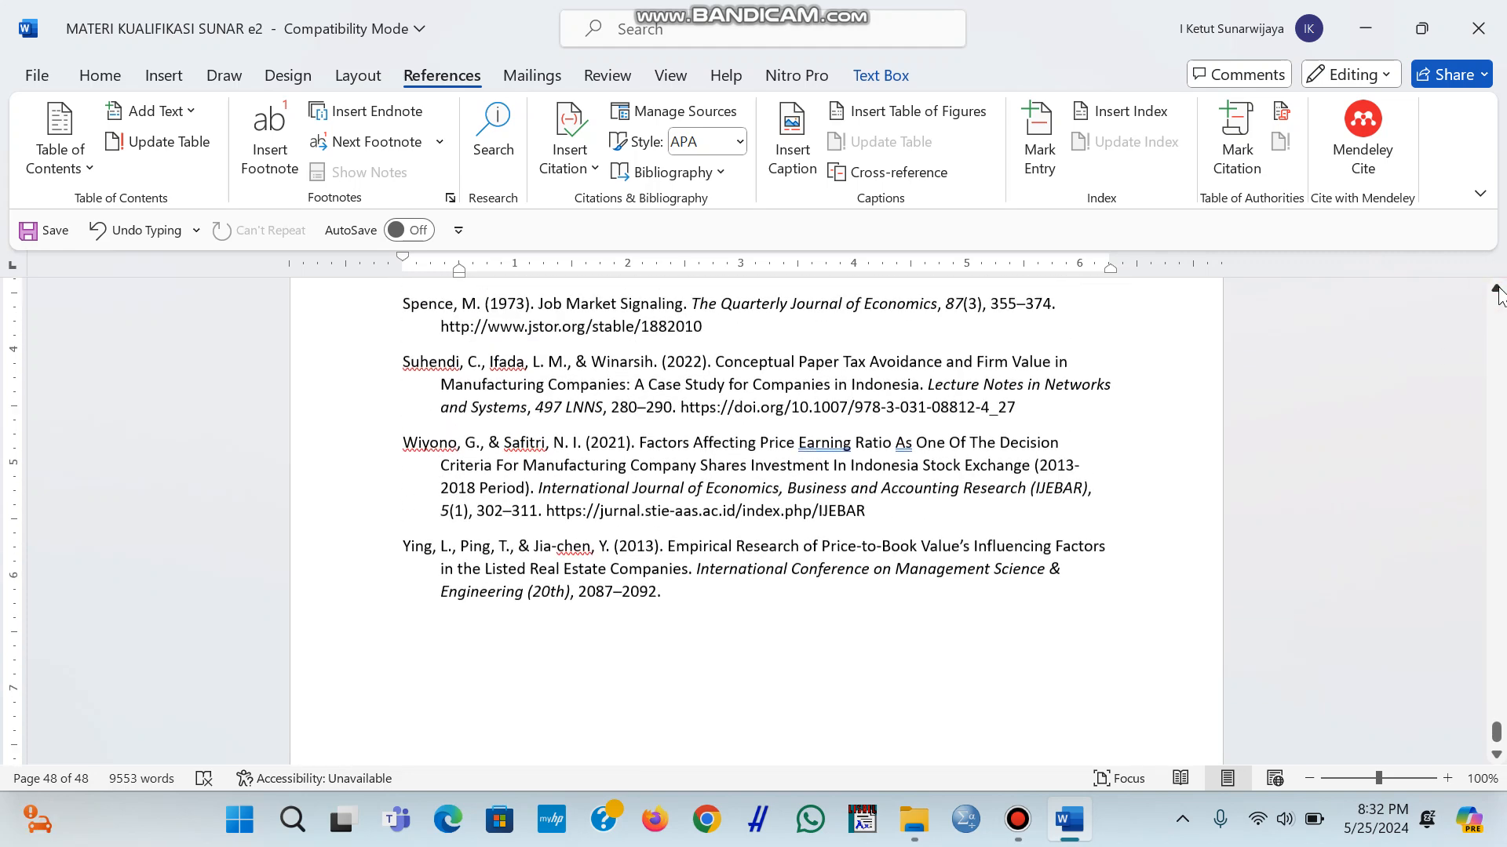
# Compare the generated bibliography entries with the manually written reference list on the page before them.
pyautogui.scroll(6, 1498, 294)
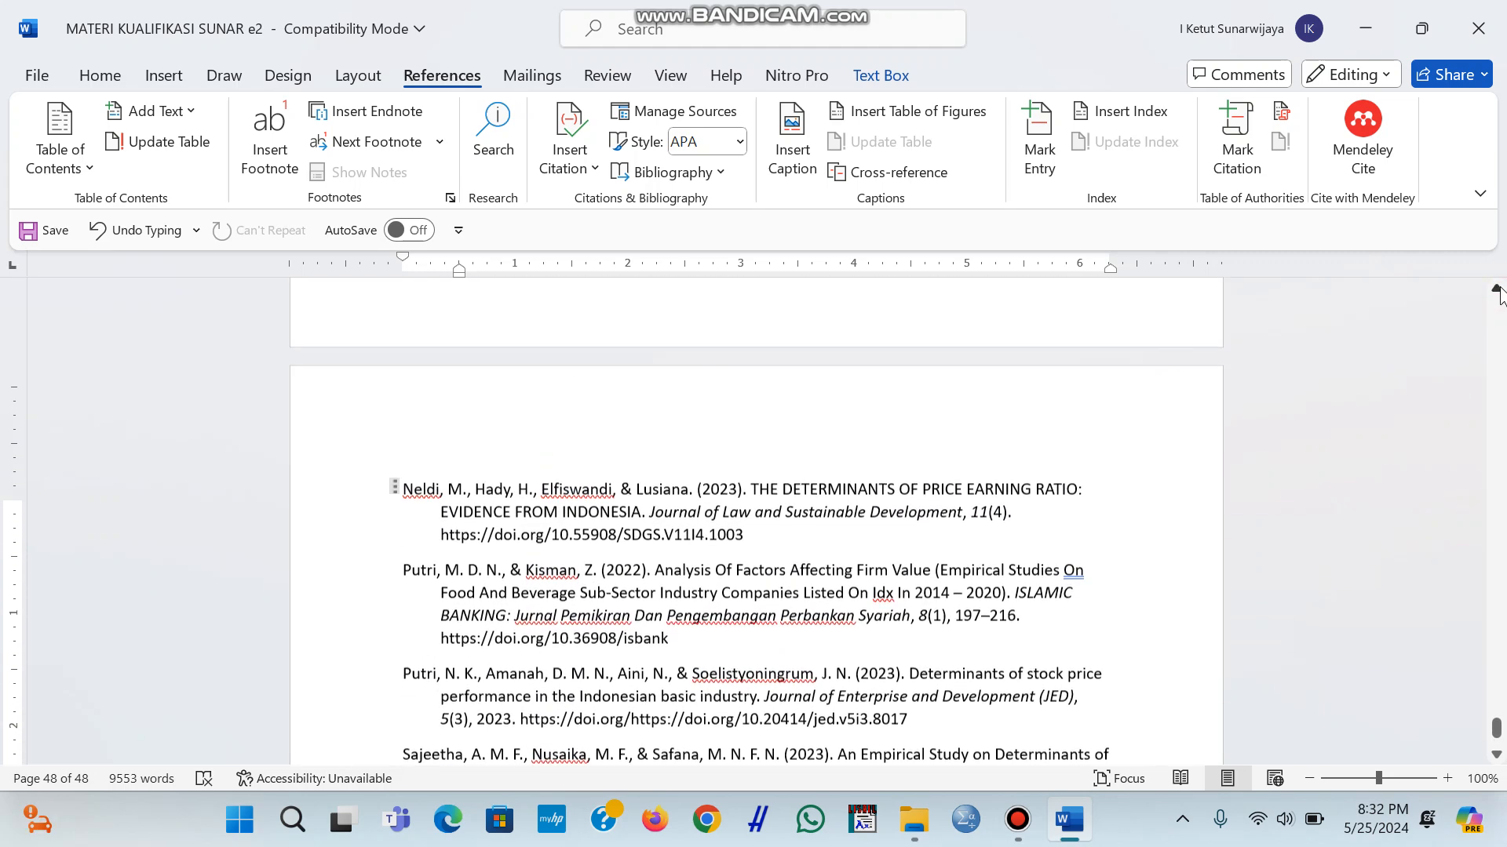
pyautogui.scroll(6, 1498, 295)
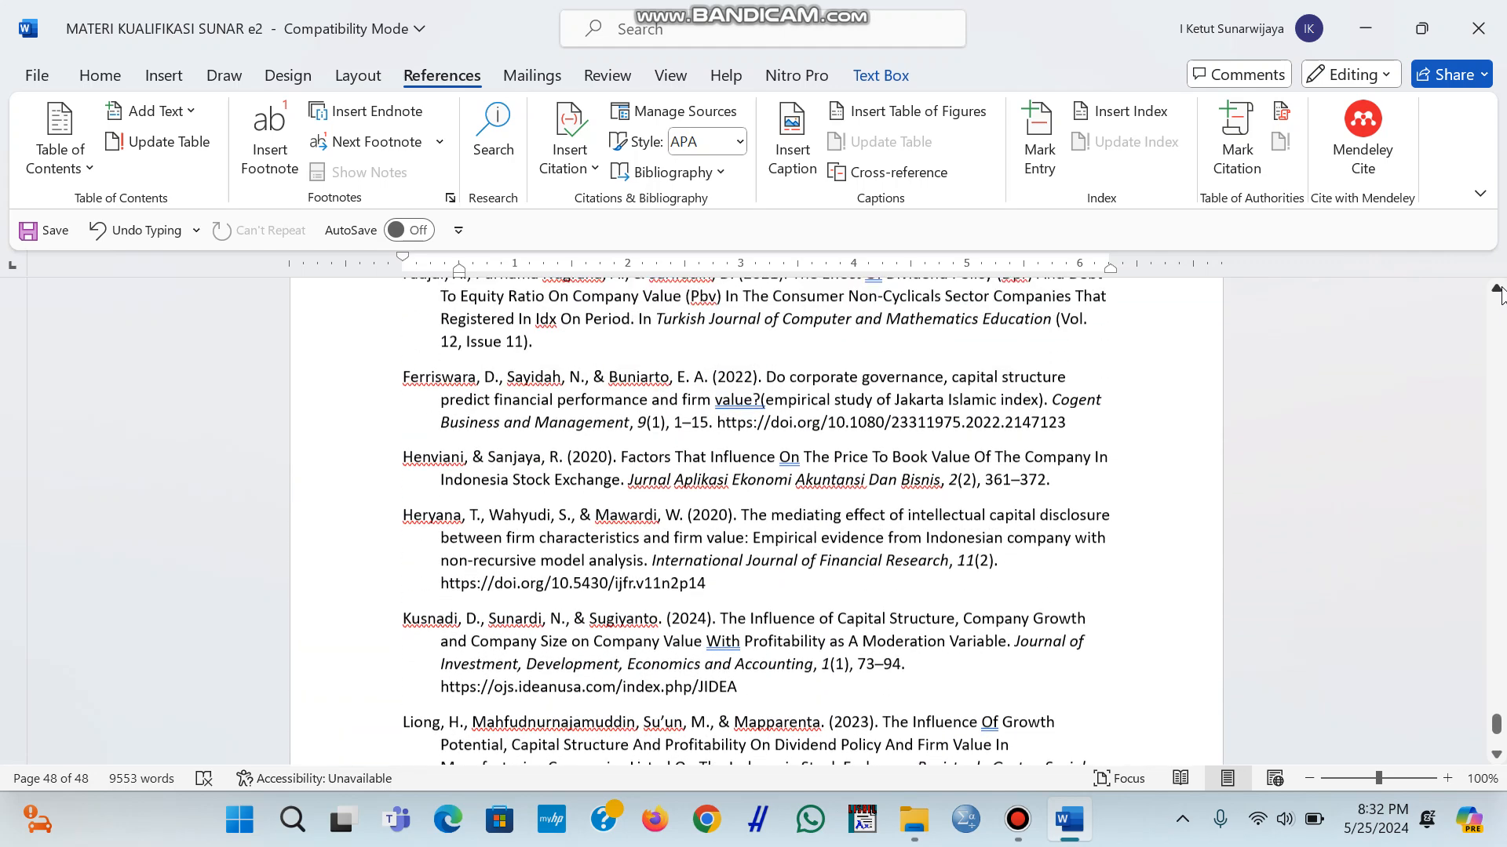
pyautogui.scroll(6, 1497, 294)
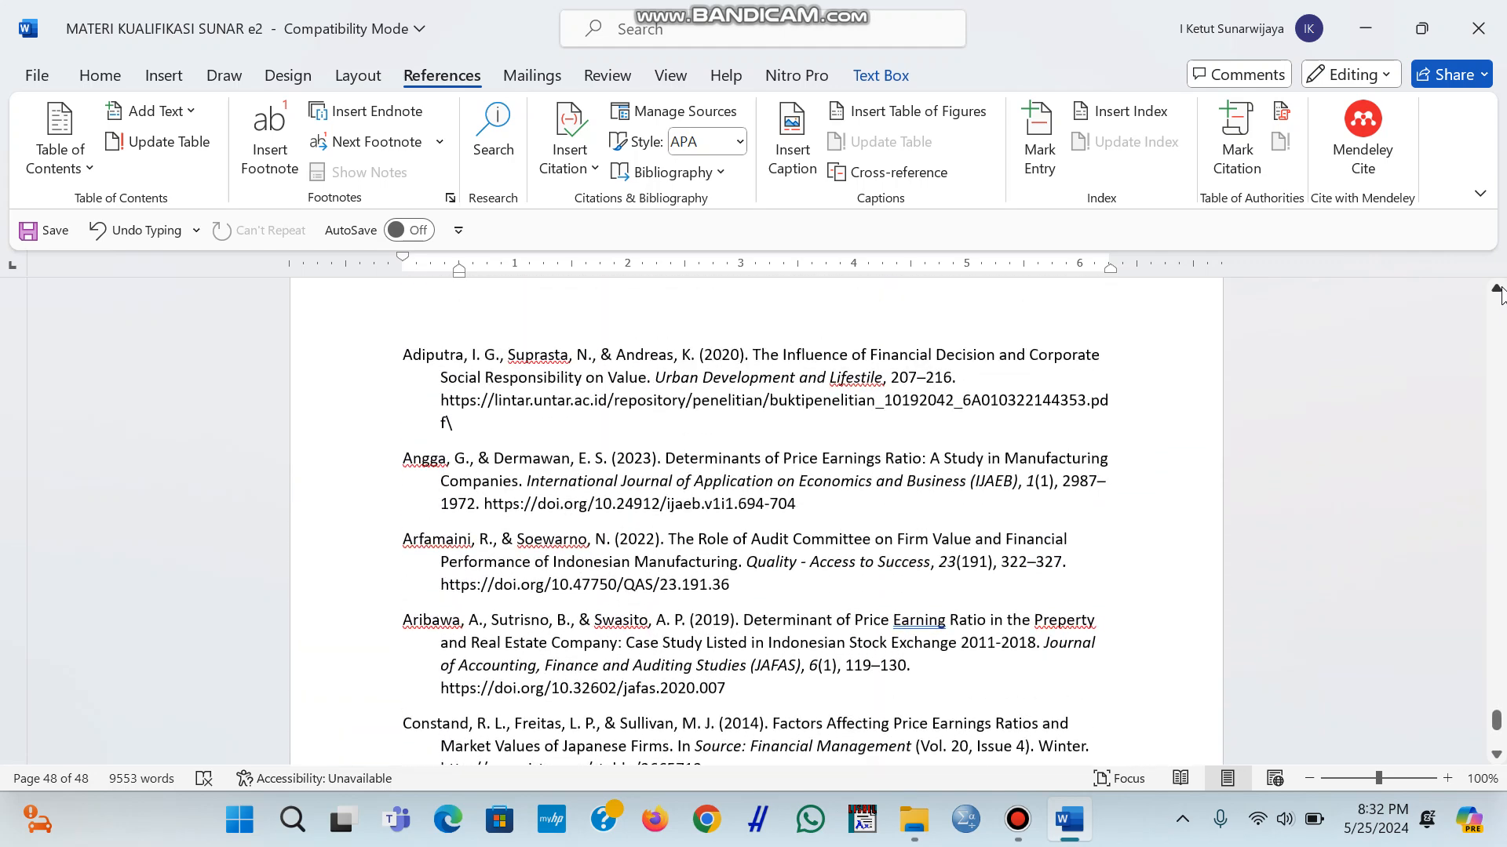
pyautogui.scroll(4, 1497, 294)
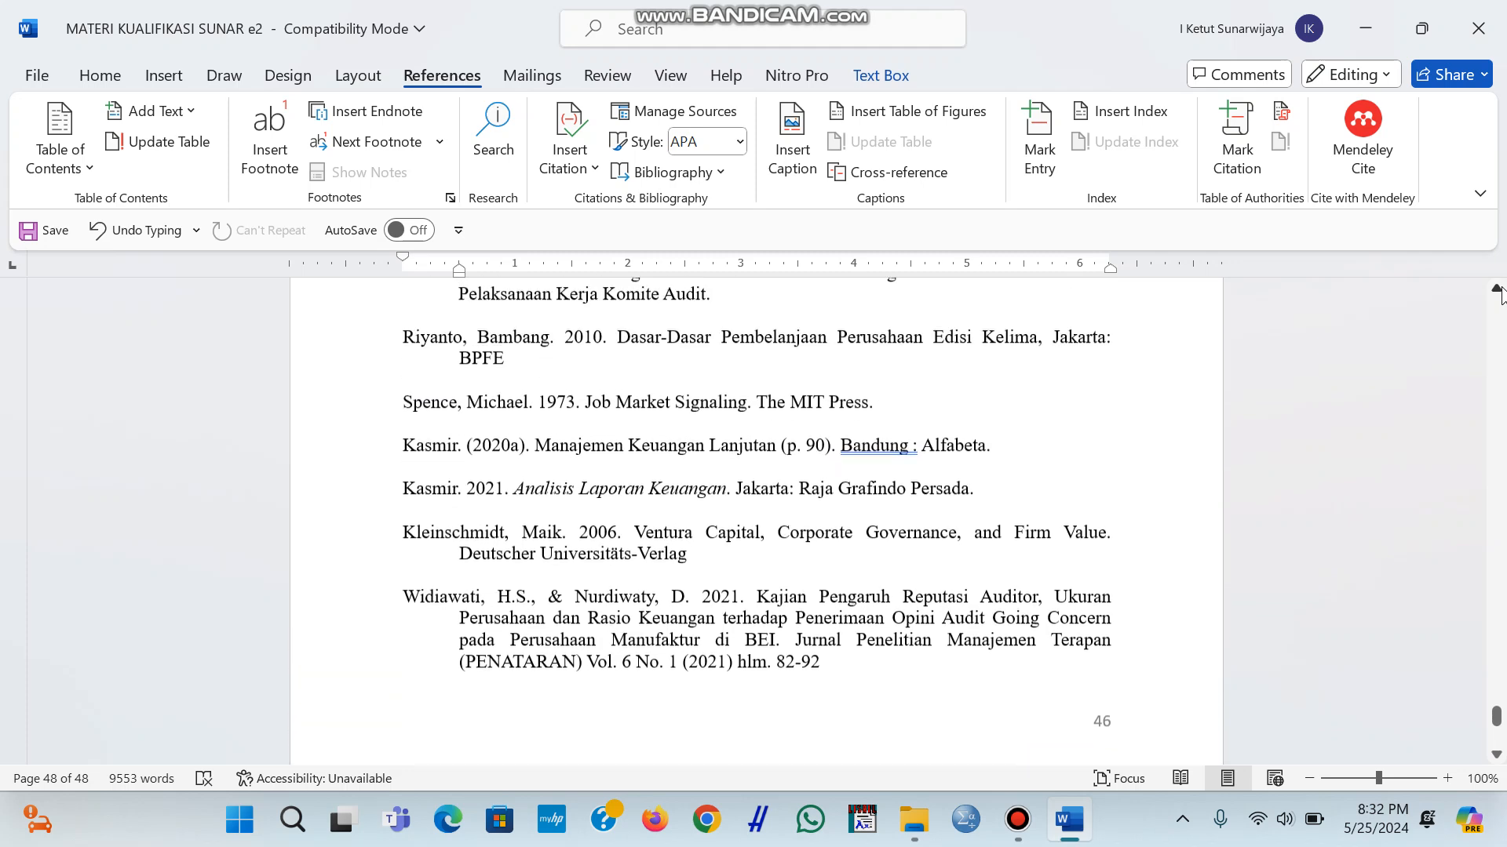
pyautogui.click(529, 630)
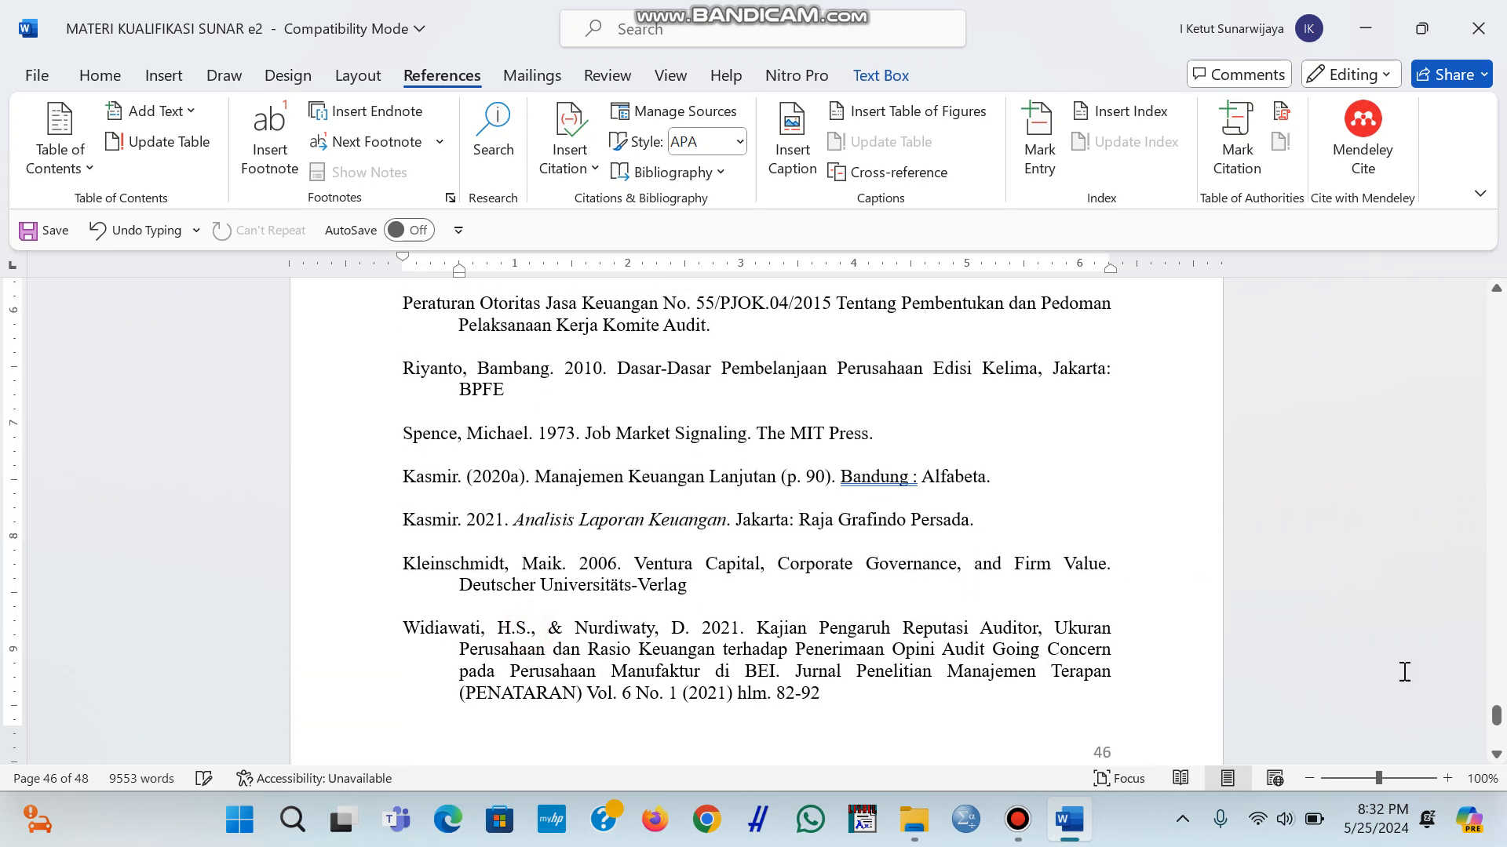
pyautogui.click(579, 350)
pyautogui.scroll(-4, 1497, 755)
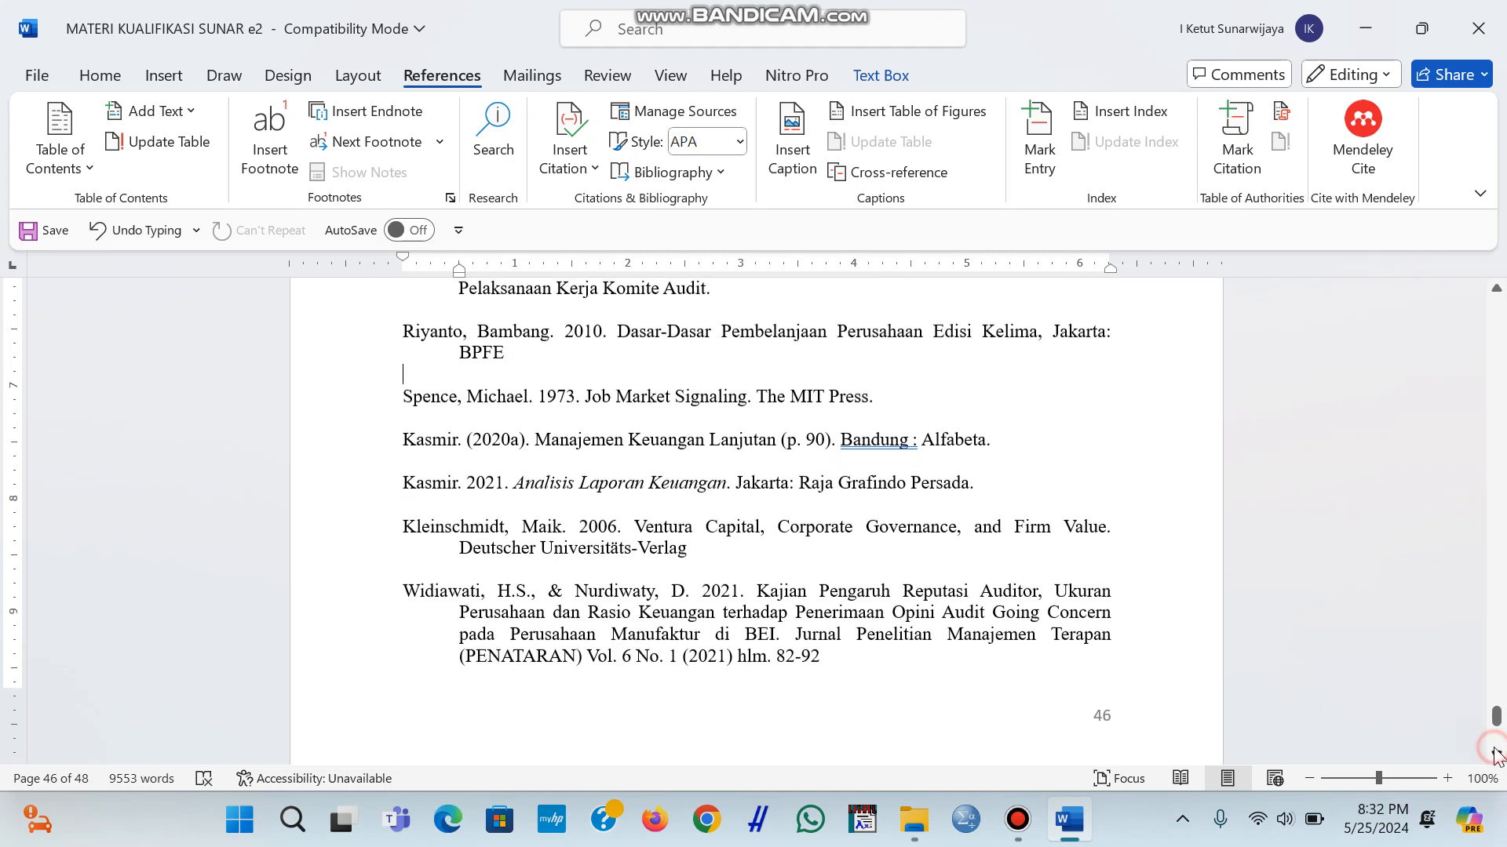
pyautogui.scroll(-4, 1497, 754)
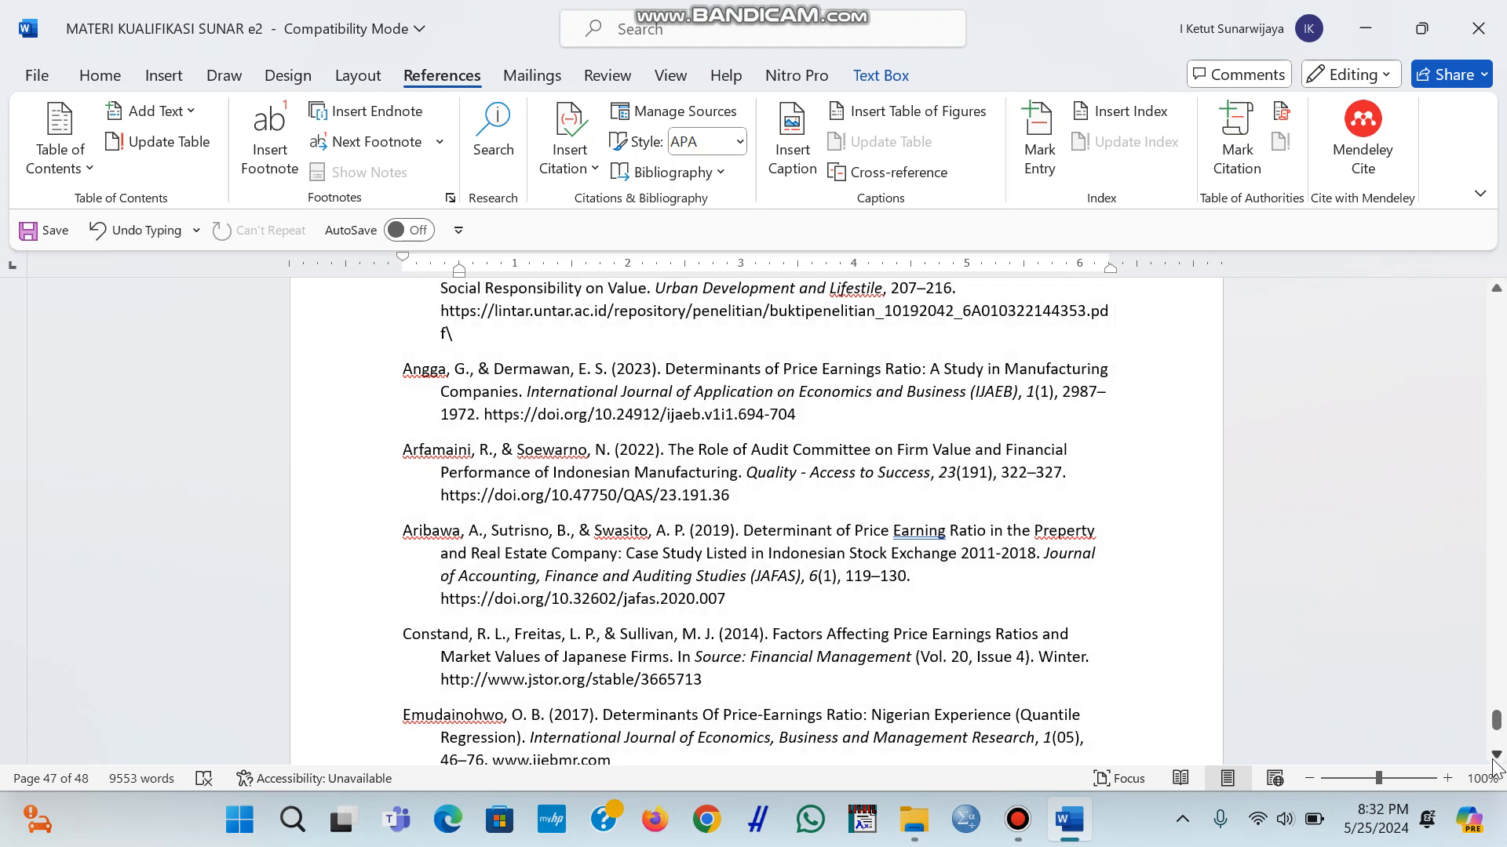
pyautogui.scroll(-2, 1496, 755)
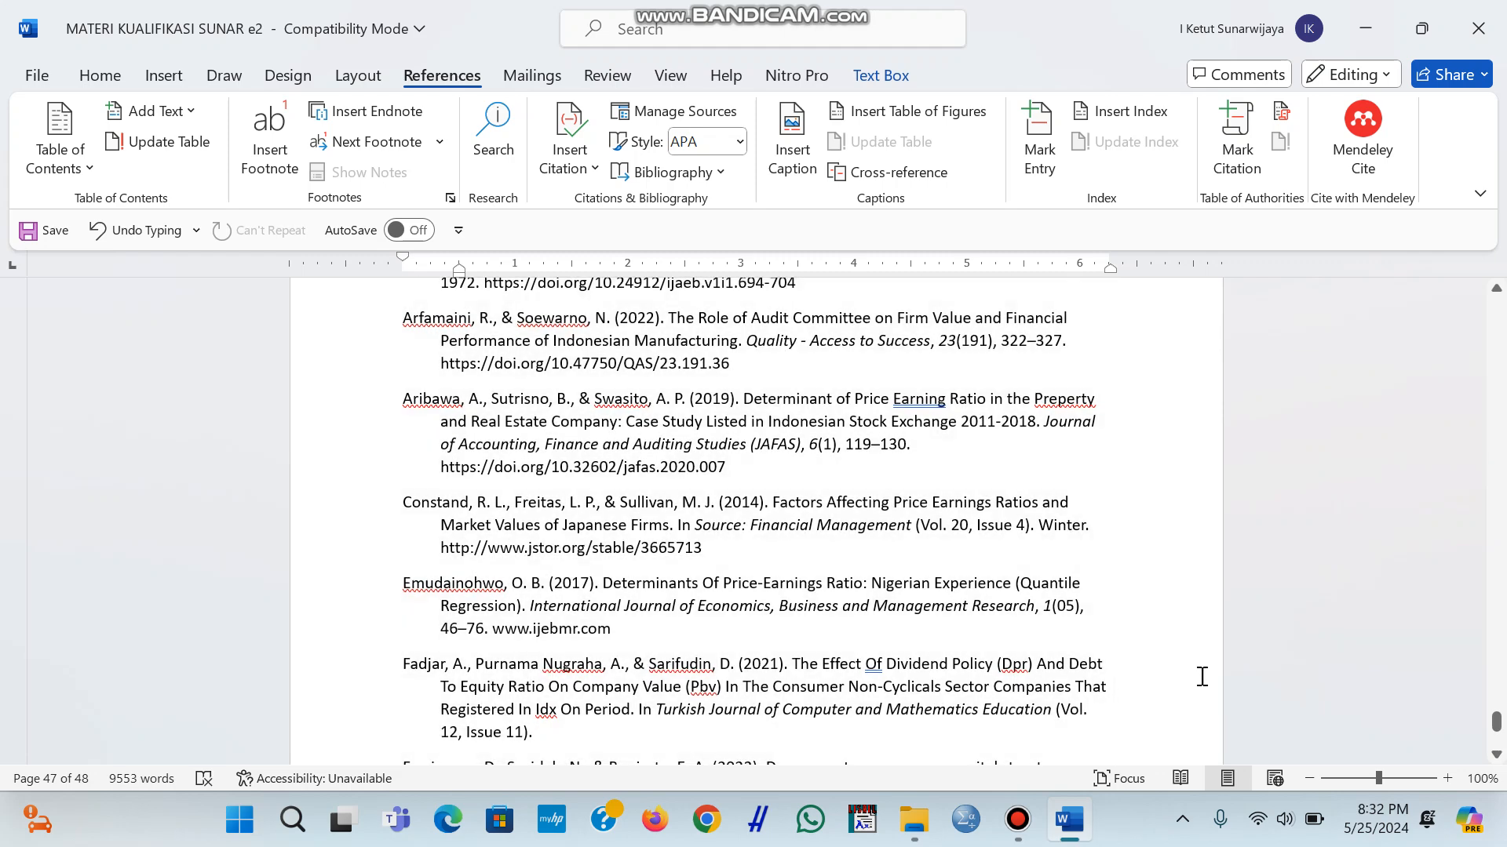
pyautogui.scroll(-5, 1496, 757)
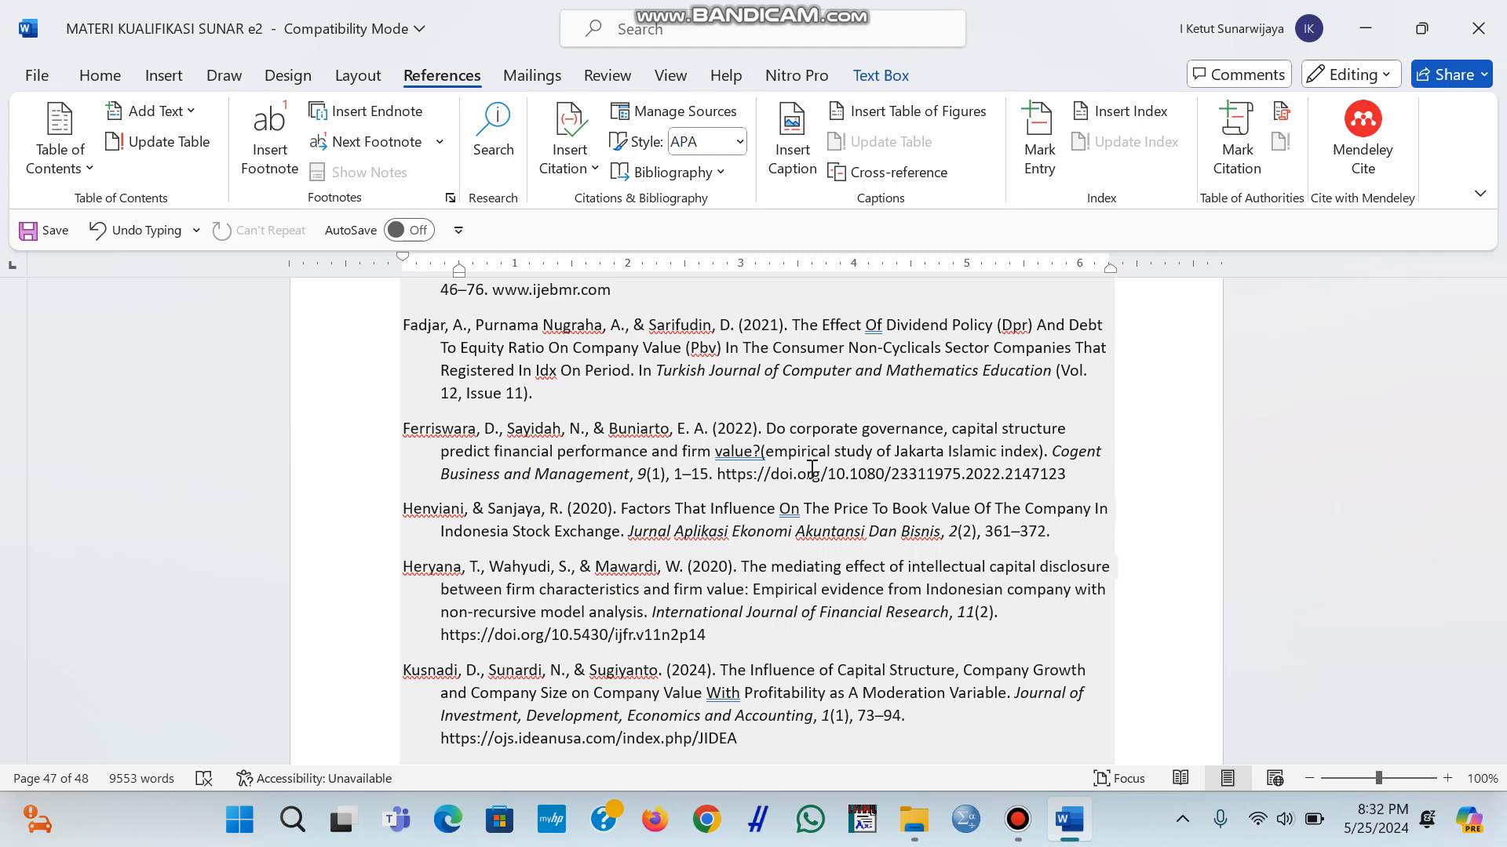
# Minimize the Word document, close the Proposal Sunar folder window and open Mendeley Reference Manager from the desktop.
pyautogui.click(1370, 22)
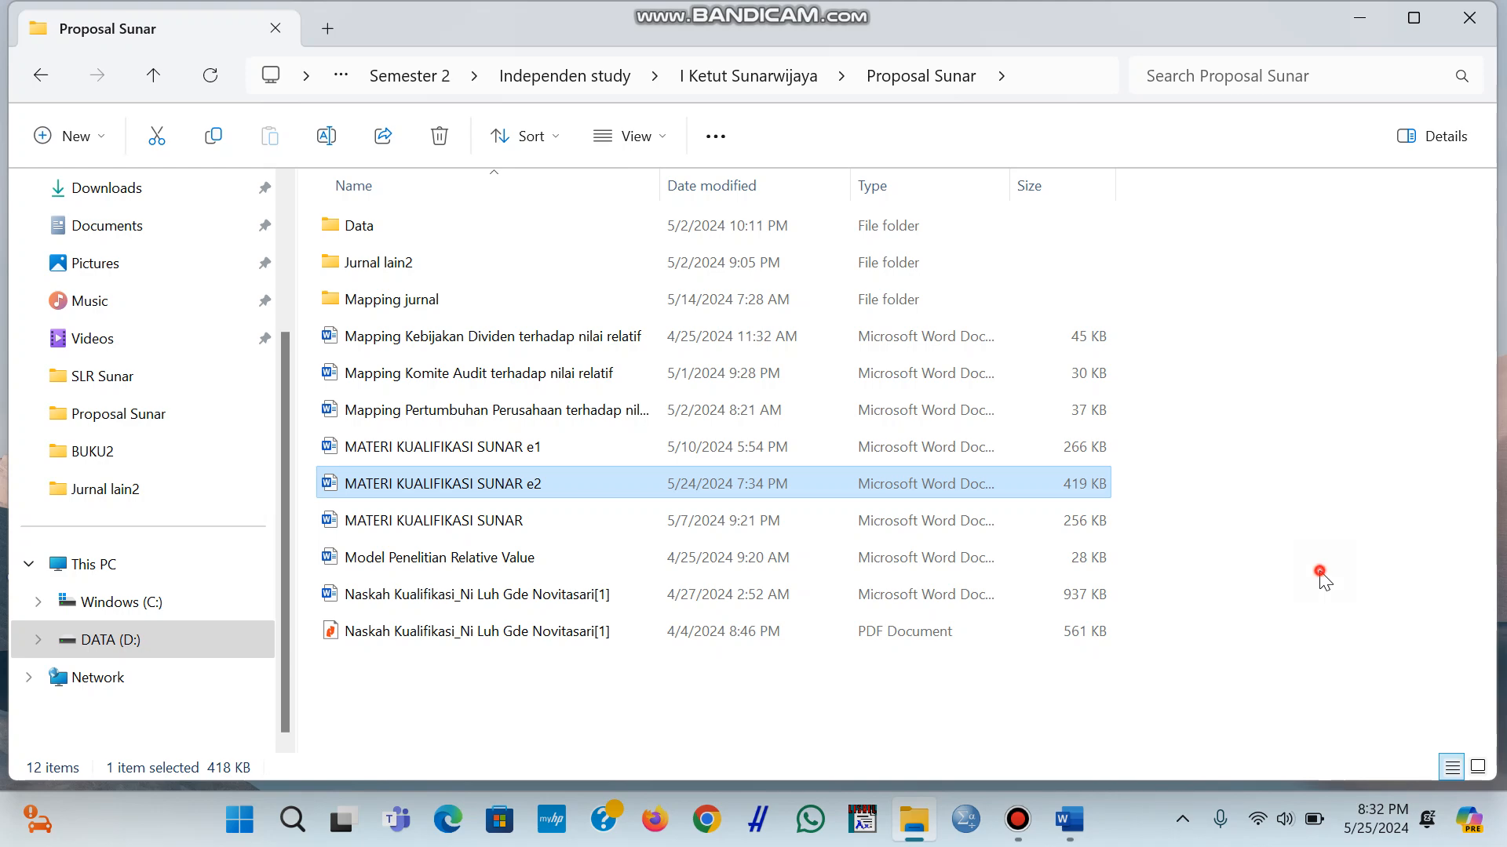
pyautogui.click(1469, 18)
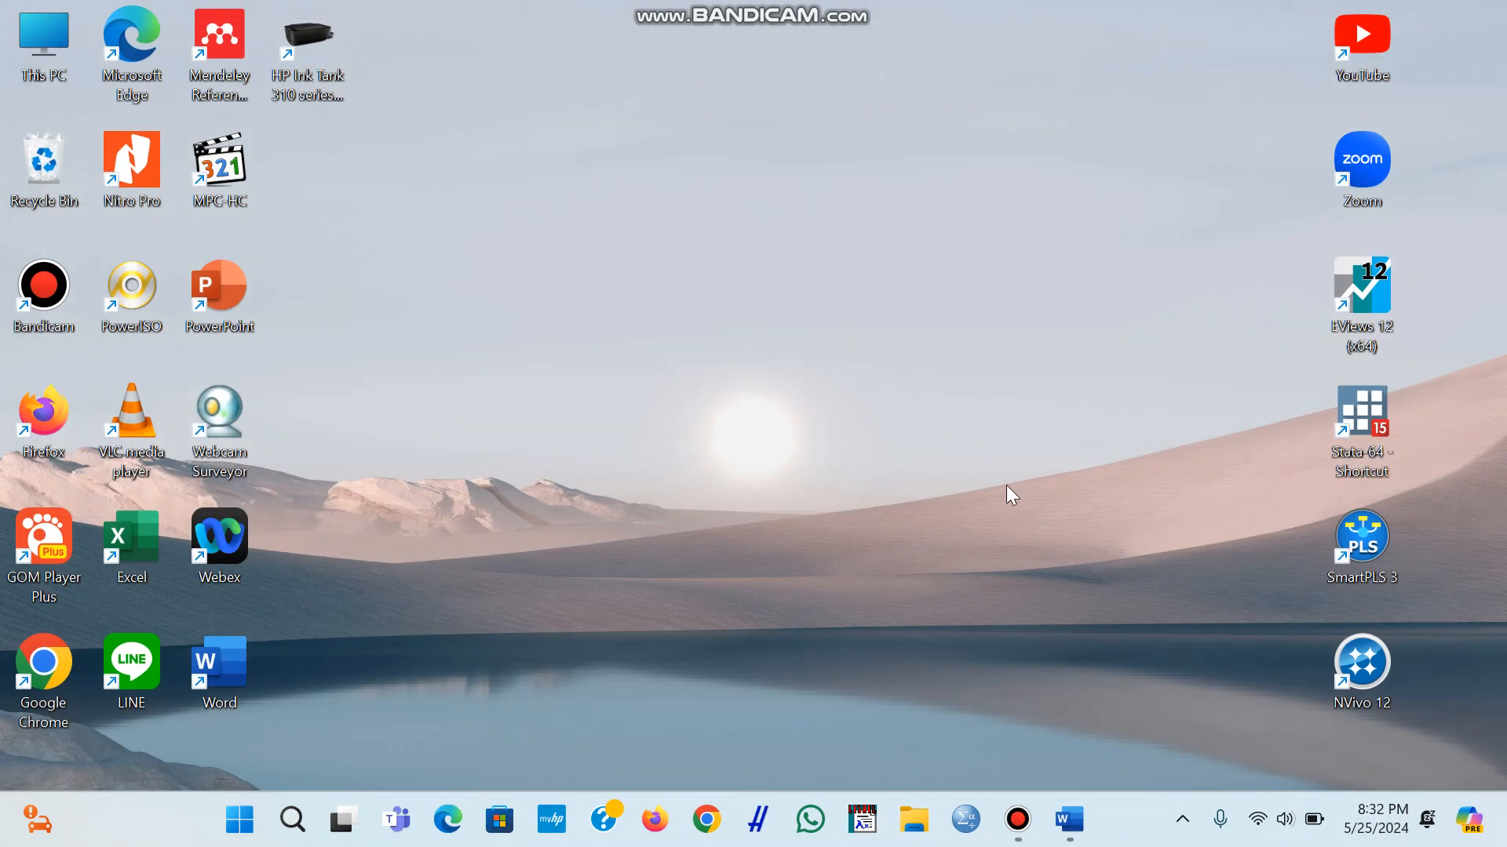
pyautogui.doubleClick(220, 35)
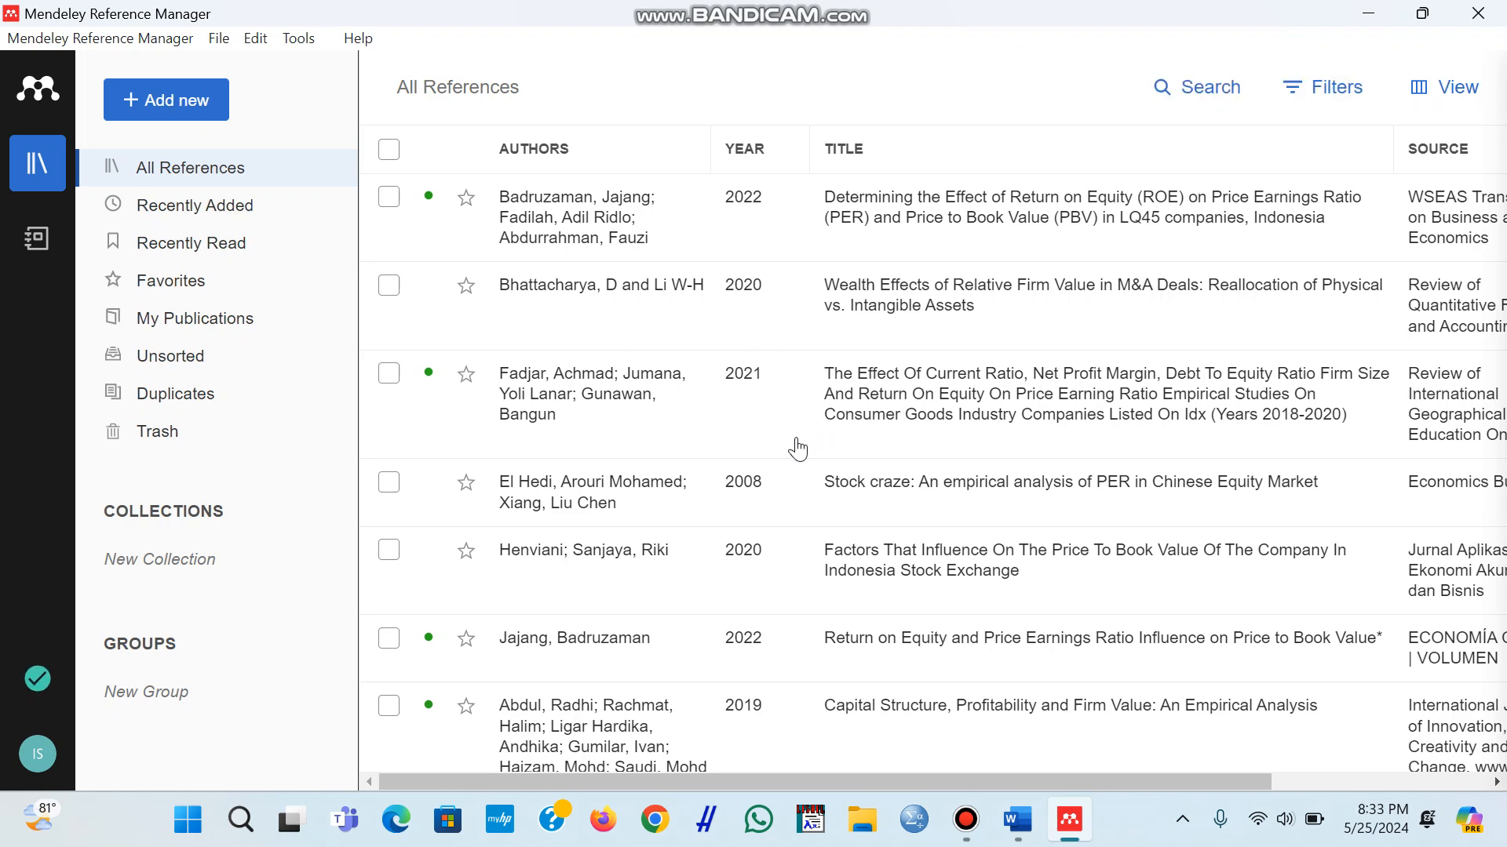
# Browse the reference library and open the PDF of "Does Social Responsibility Enhance Firm Value And Return In Brazil?" for reading.
pyautogui.scroll(-5, 1278, 431)
pyautogui.scroll(1, 1280, 431)
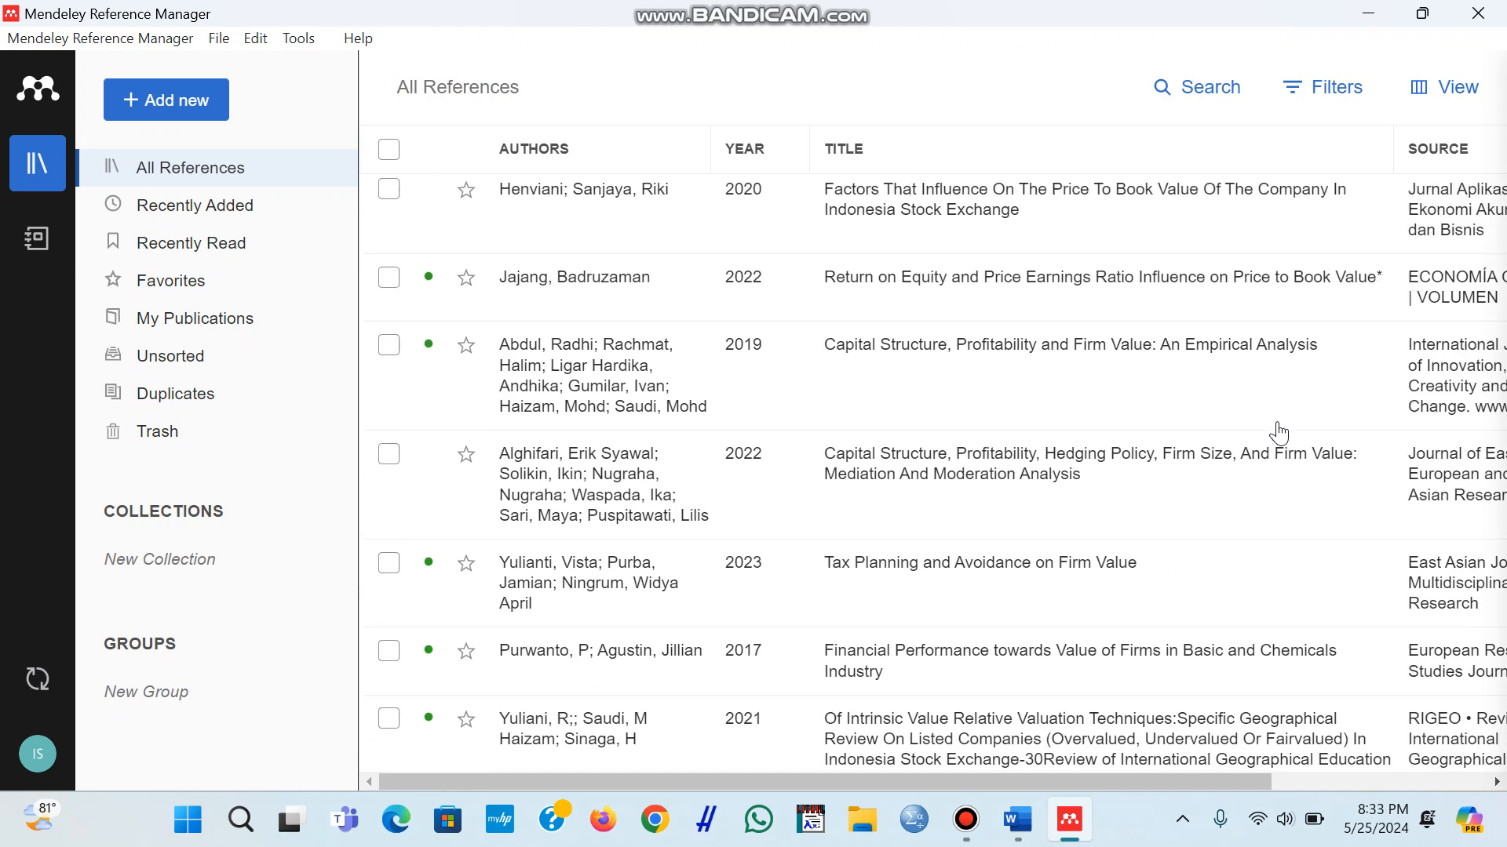
pyautogui.scroll(-4, 1278, 431)
pyautogui.scroll(1, 1022, 393)
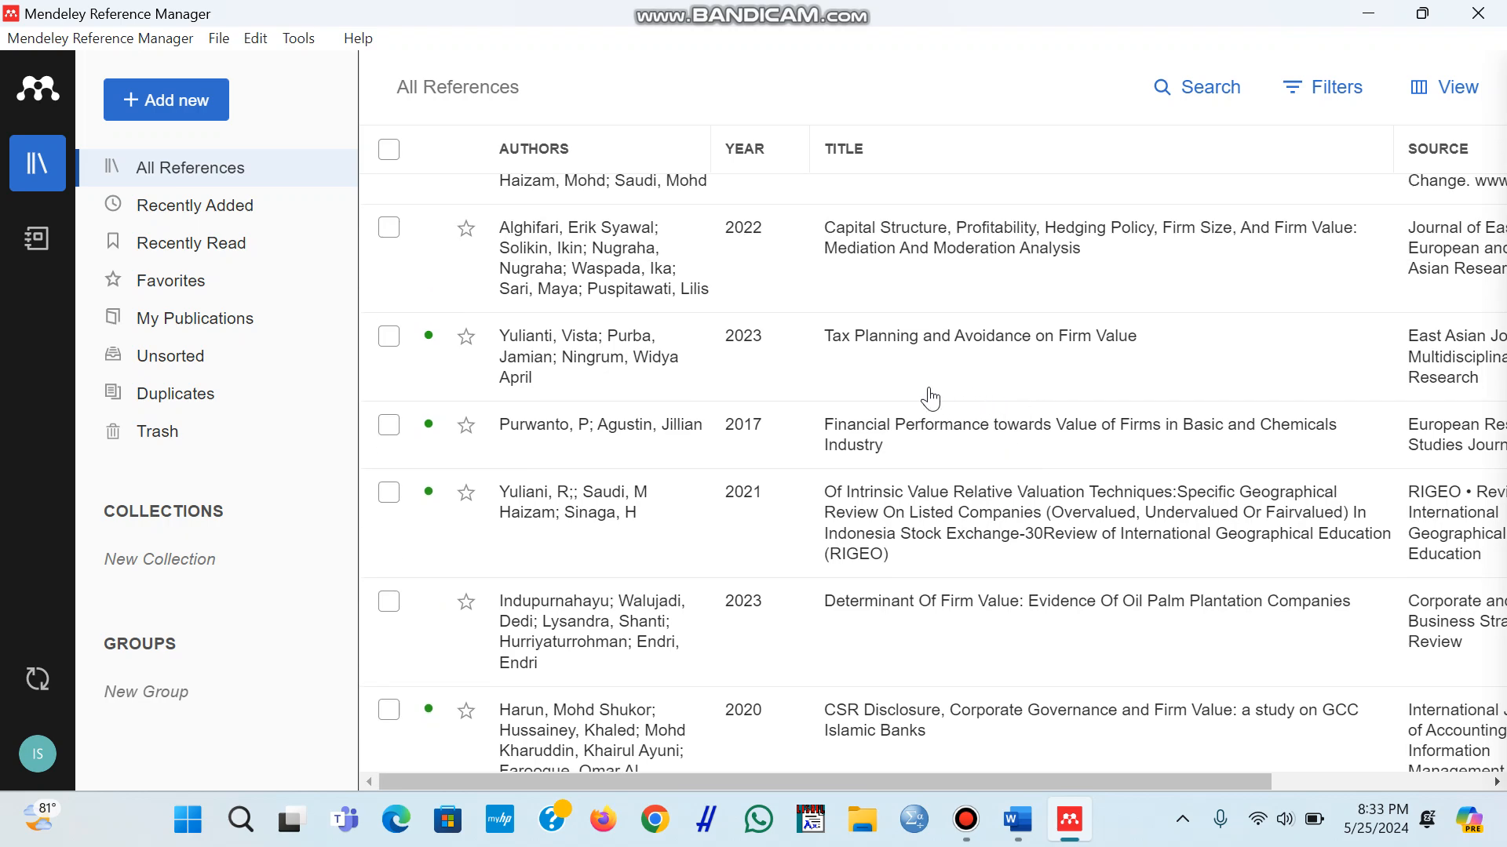
pyautogui.scroll(-5, 930, 399)
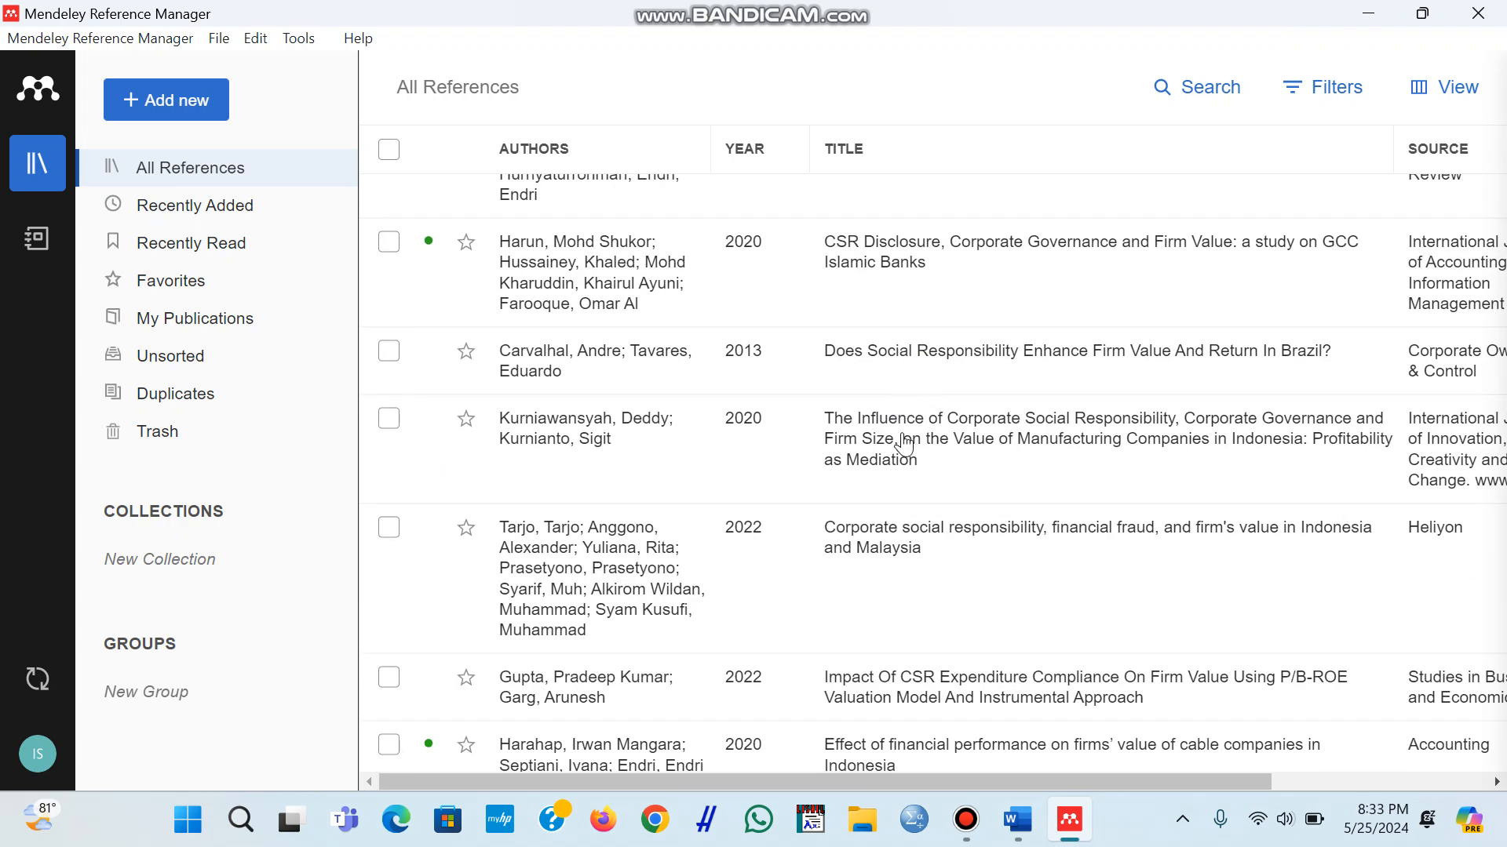
pyautogui.click(944, 371)
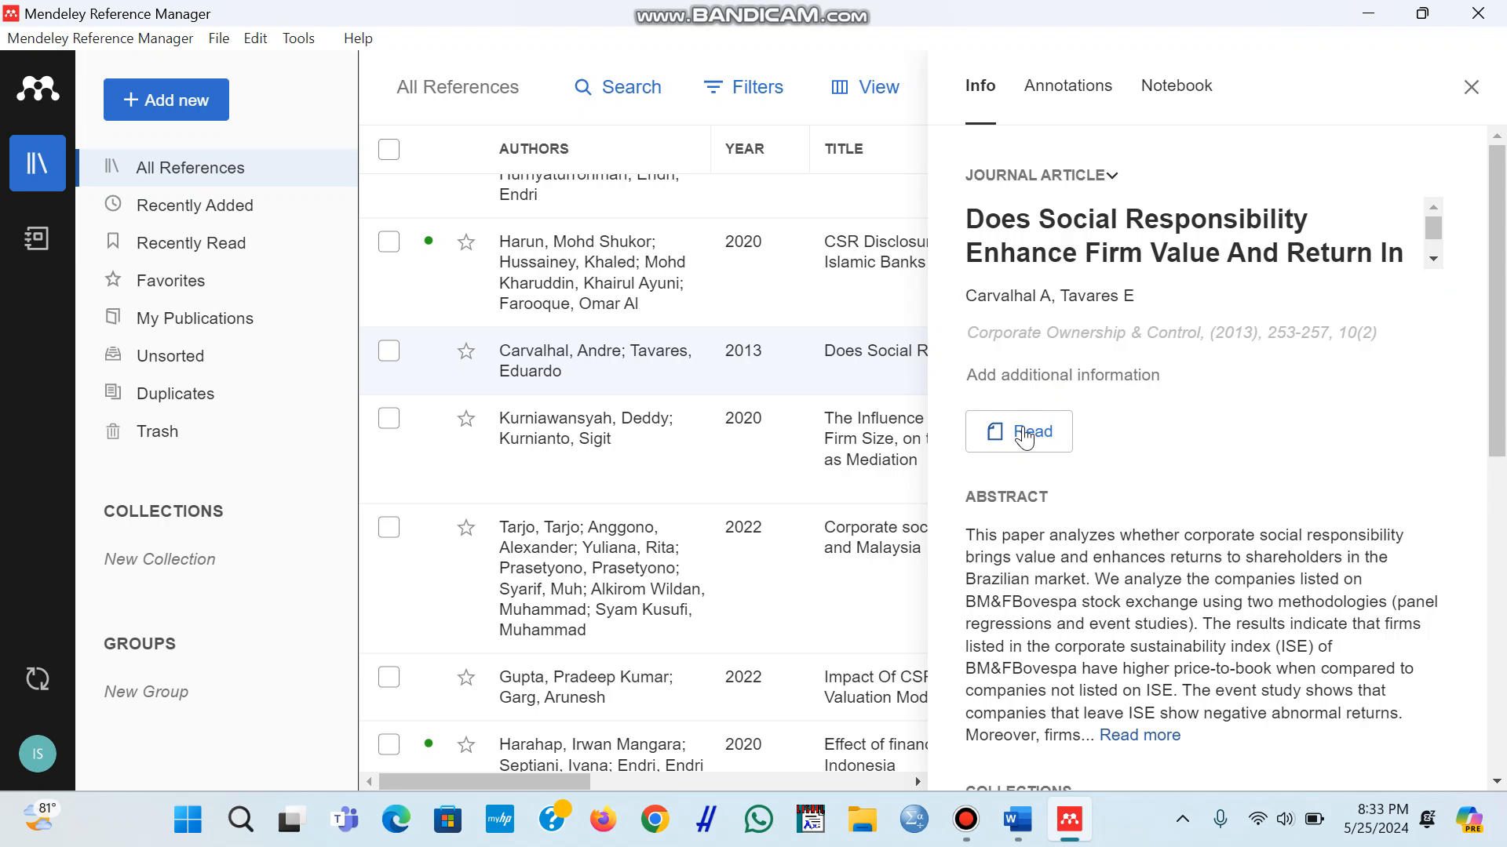
pyautogui.click(1024, 440)
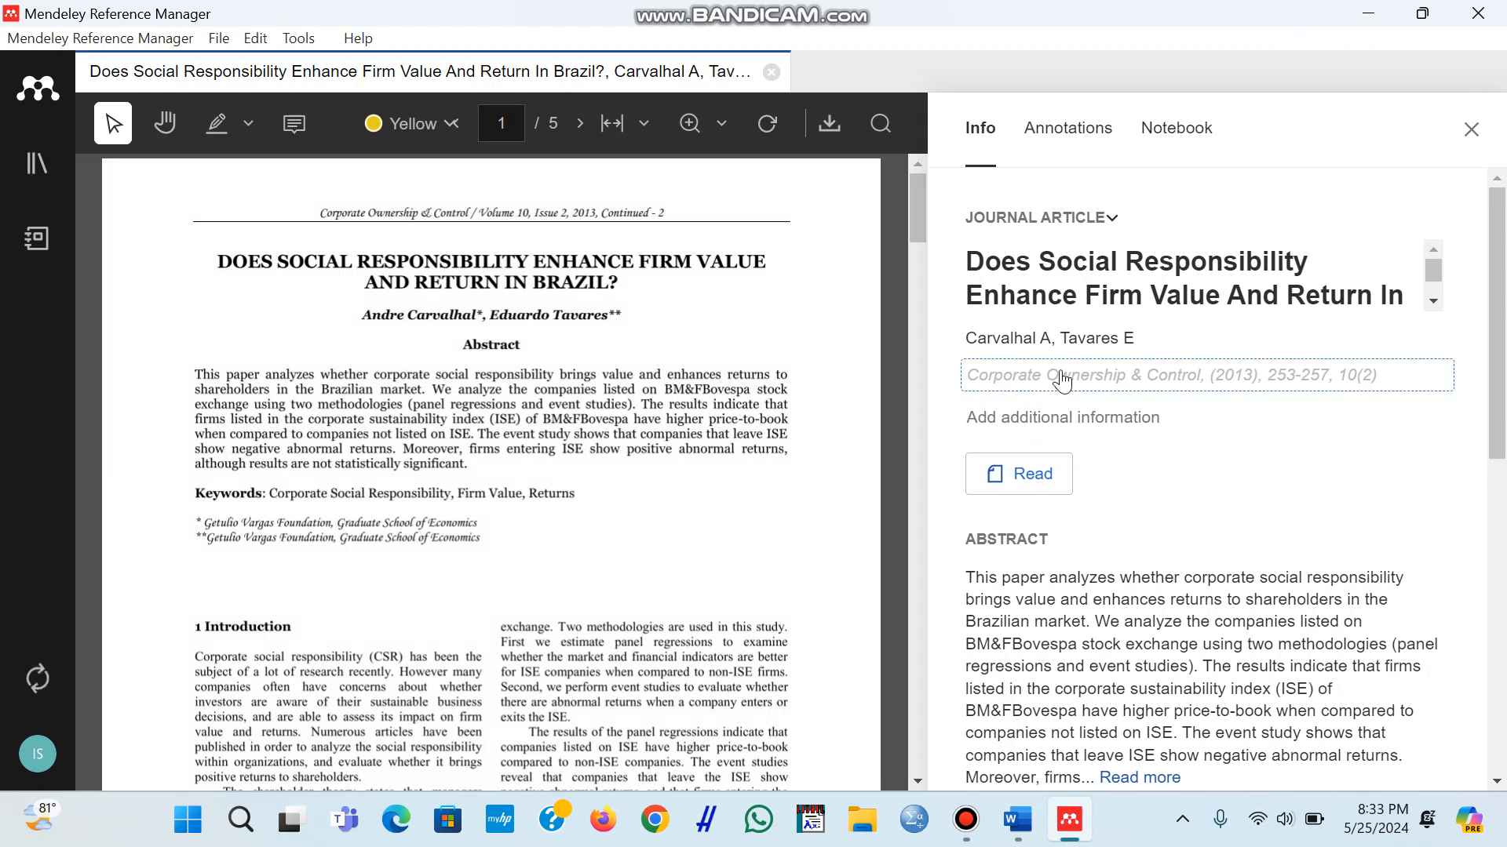
# Review the available reference types, keep Journal Article for this reference and open its journal, year, pages, volume and issue fields.
pyautogui.click(1105, 251)
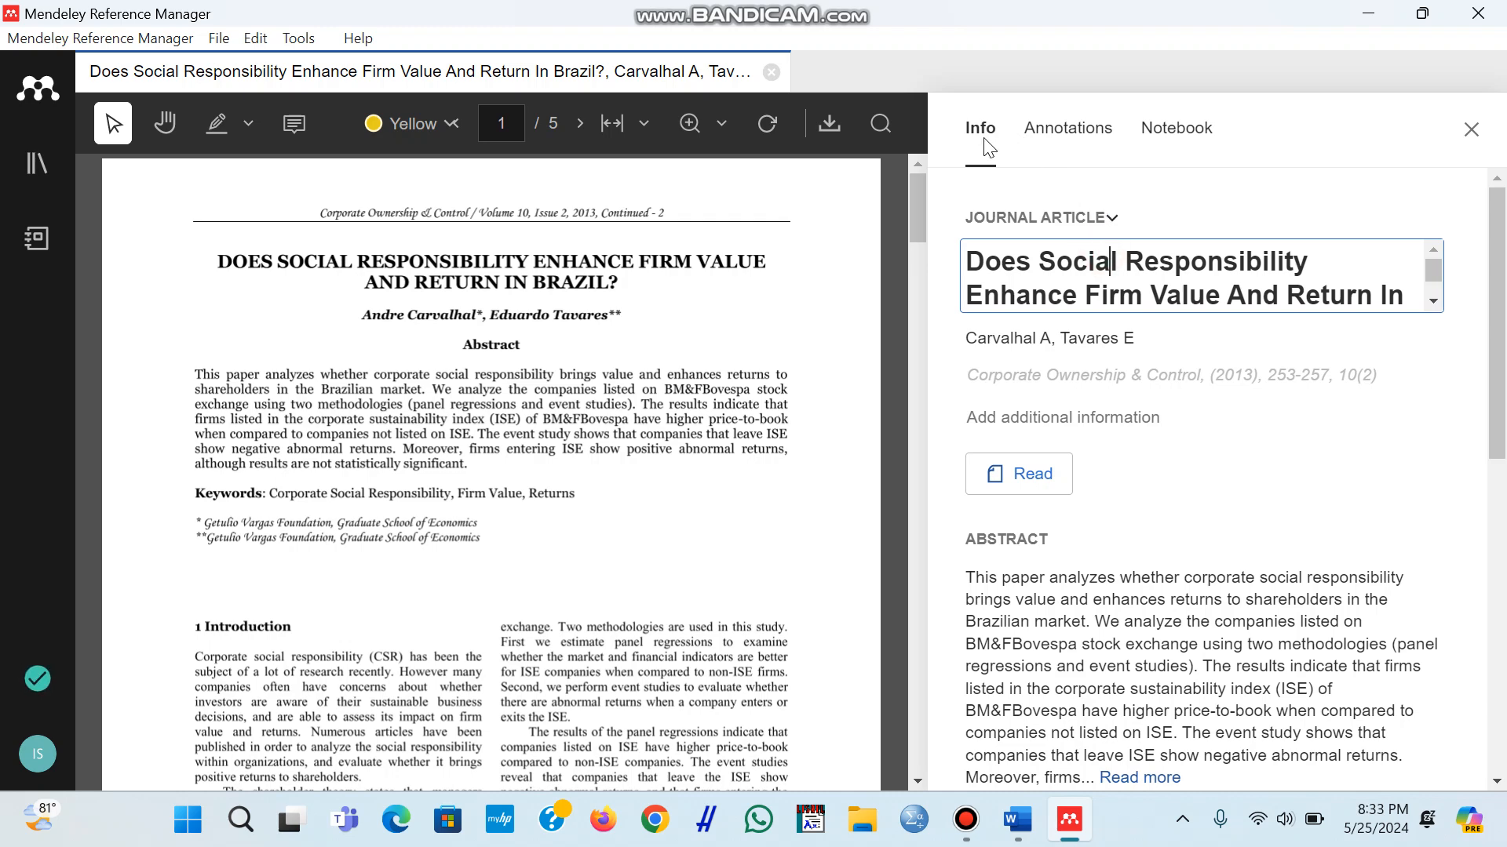
pyautogui.click(1021, 219)
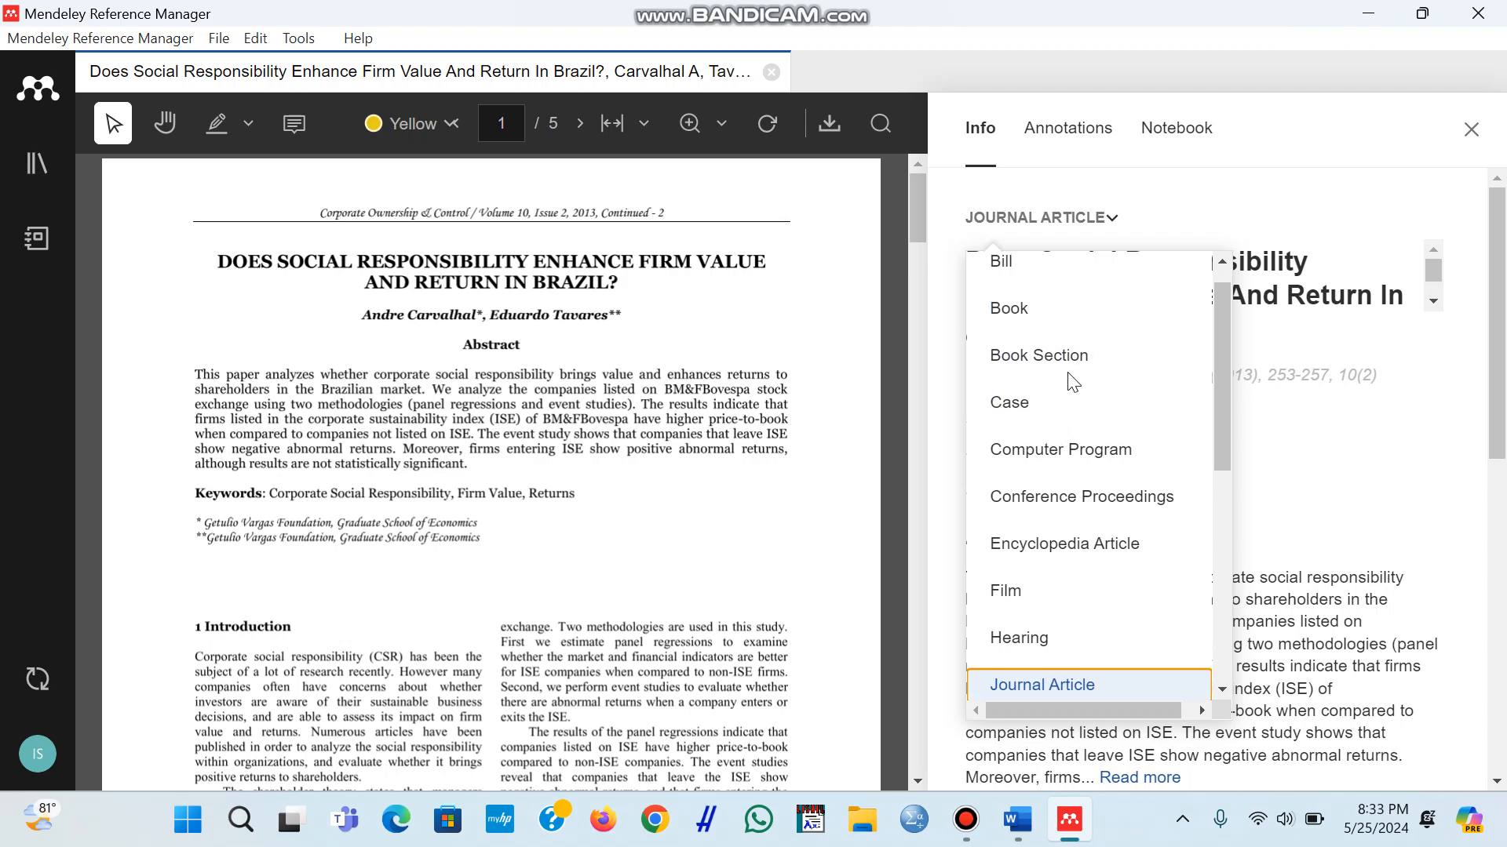
pyautogui.scroll(1, 1068, 361)
pyautogui.scroll(-4, 1067, 361)
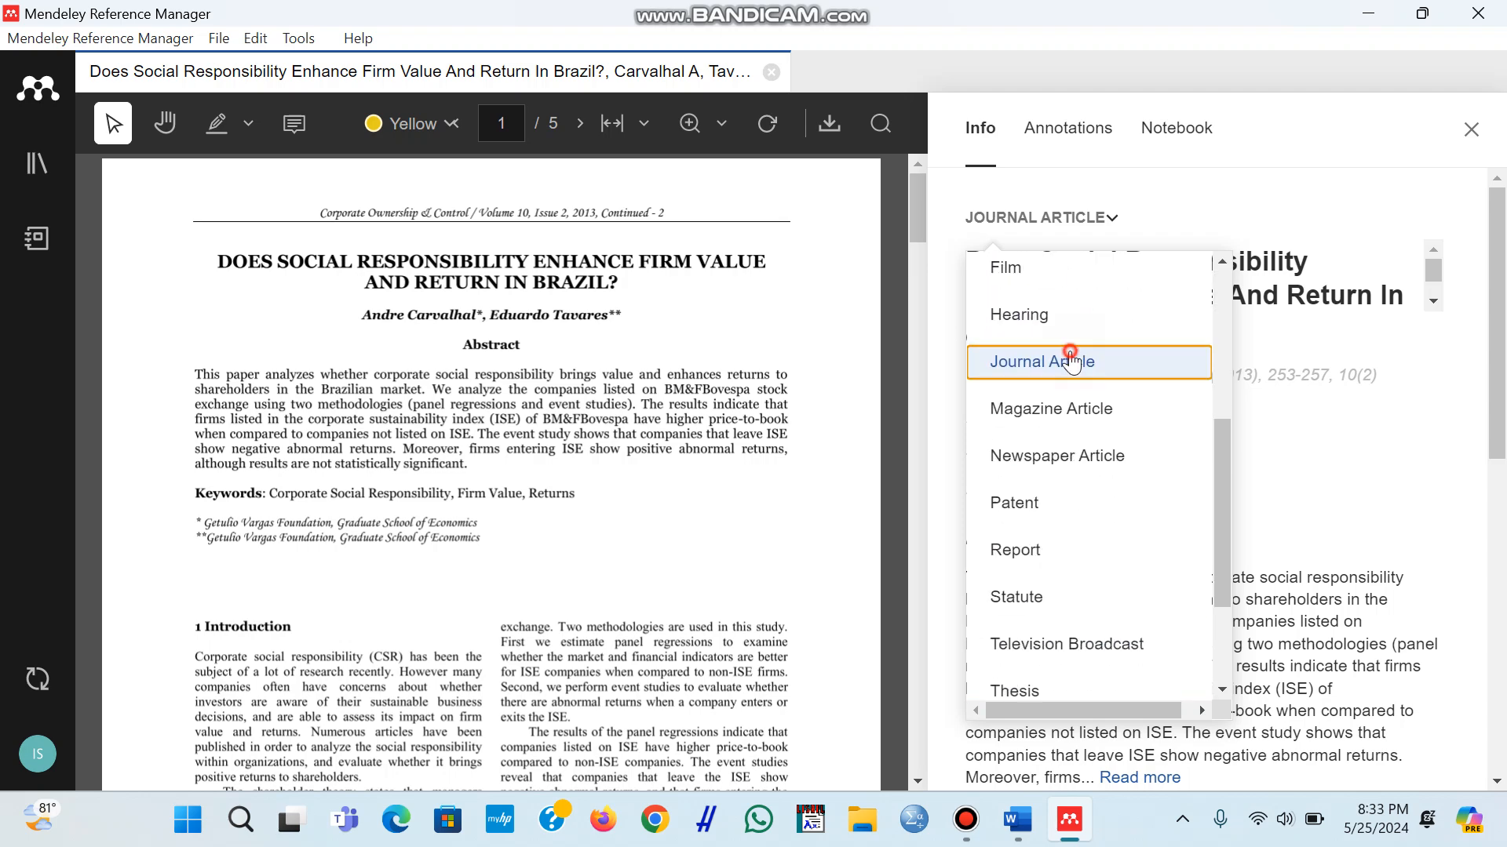
pyautogui.click(1069, 355)
pyautogui.click(1089, 372)
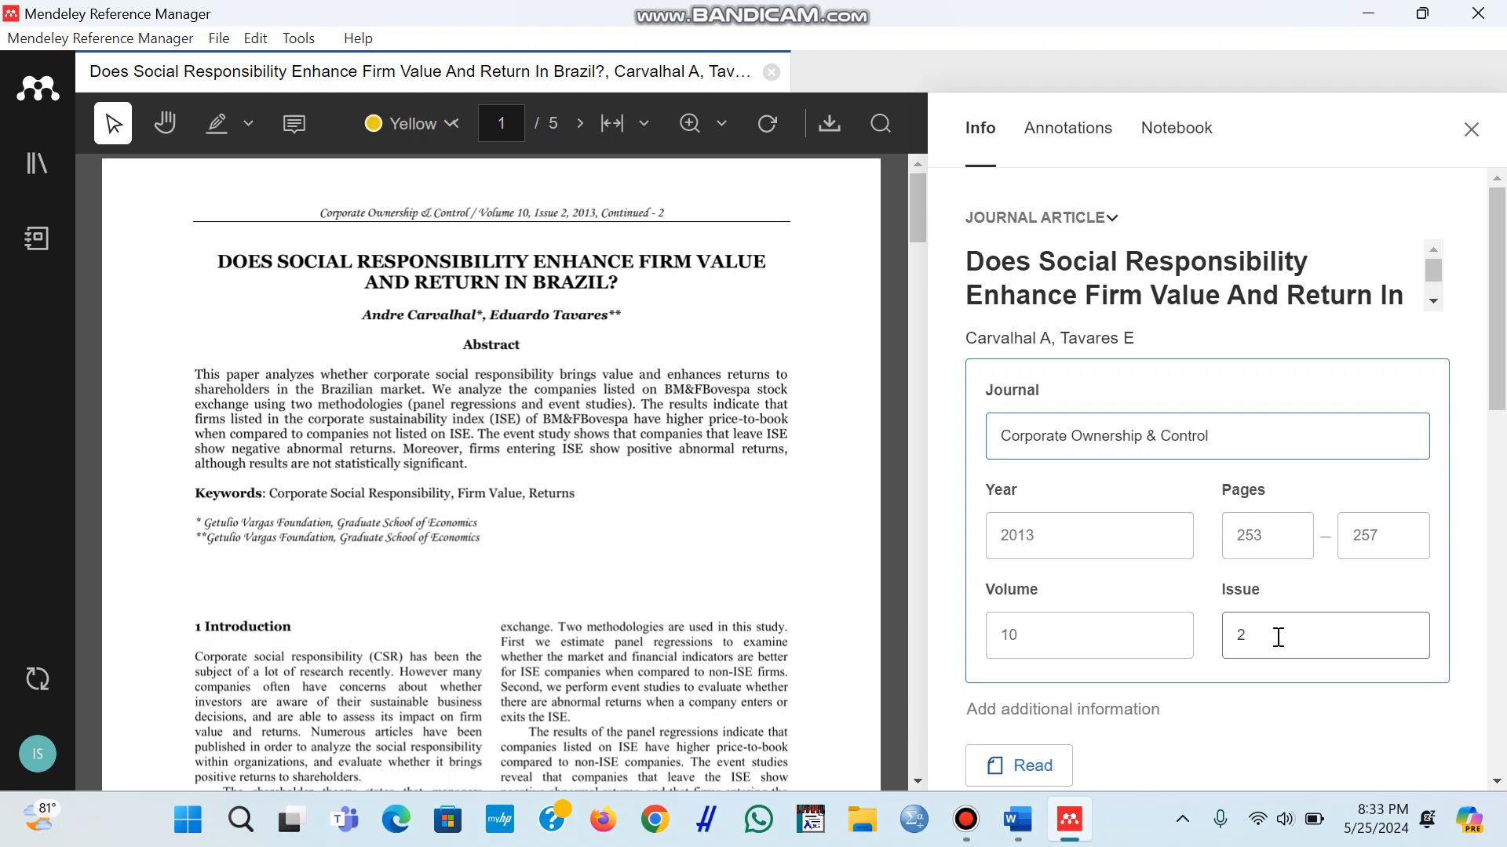
# Look through the rest of the reference's details and open its date accessed and URL fields.
pyautogui.scroll(-5, 1278, 639)
pyautogui.scroll(-1, 1165, 526)
pyautogui.scroll(2, 1165, 536)
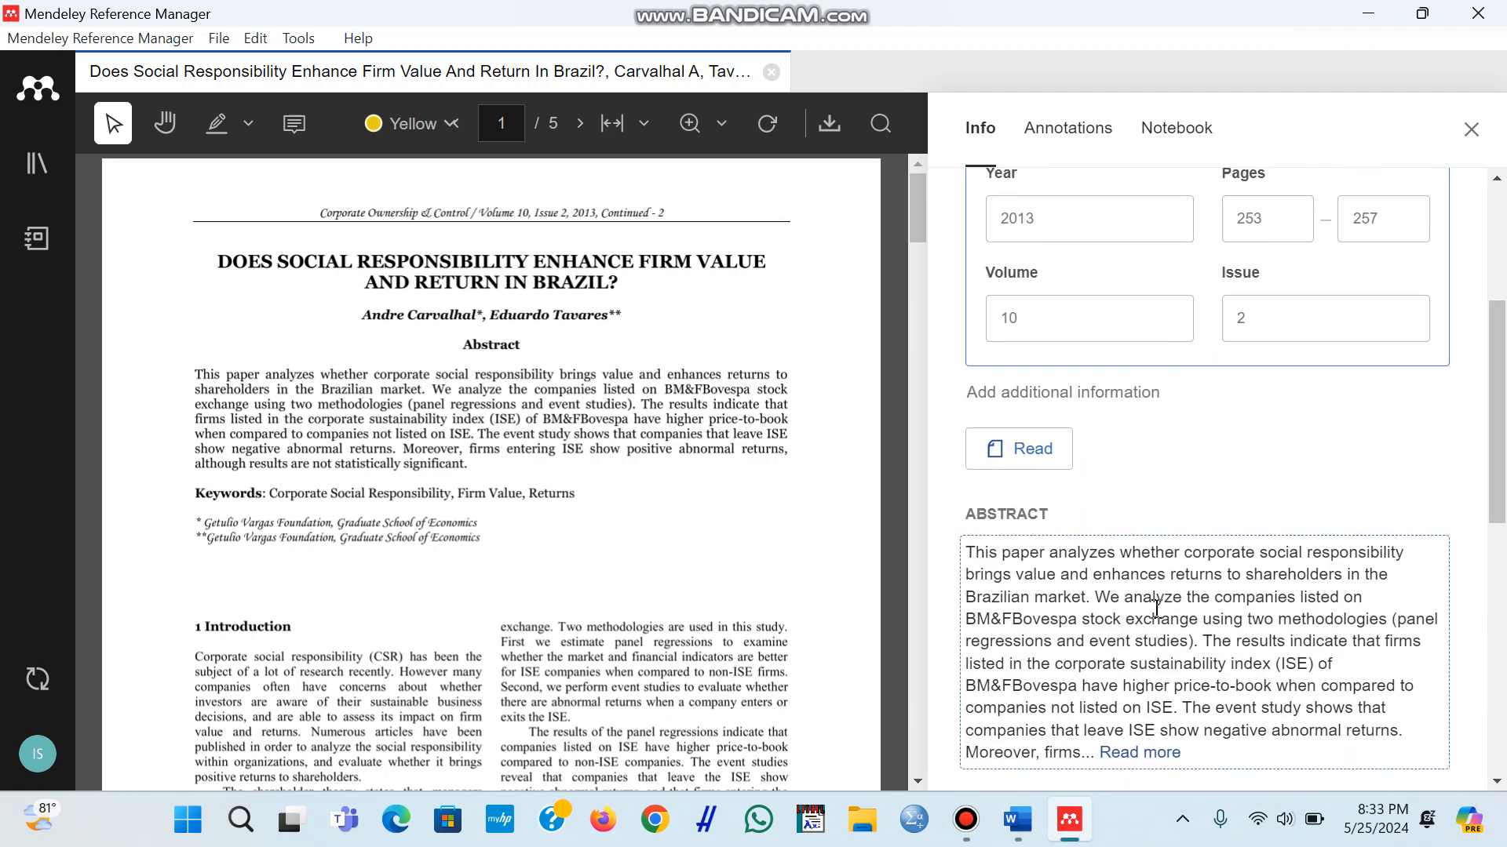
pyautogui.scroll(-2, 1165, 536)
pyautogui.moveTo(1494, 412); pyautogui.dragTo(1504, 640)
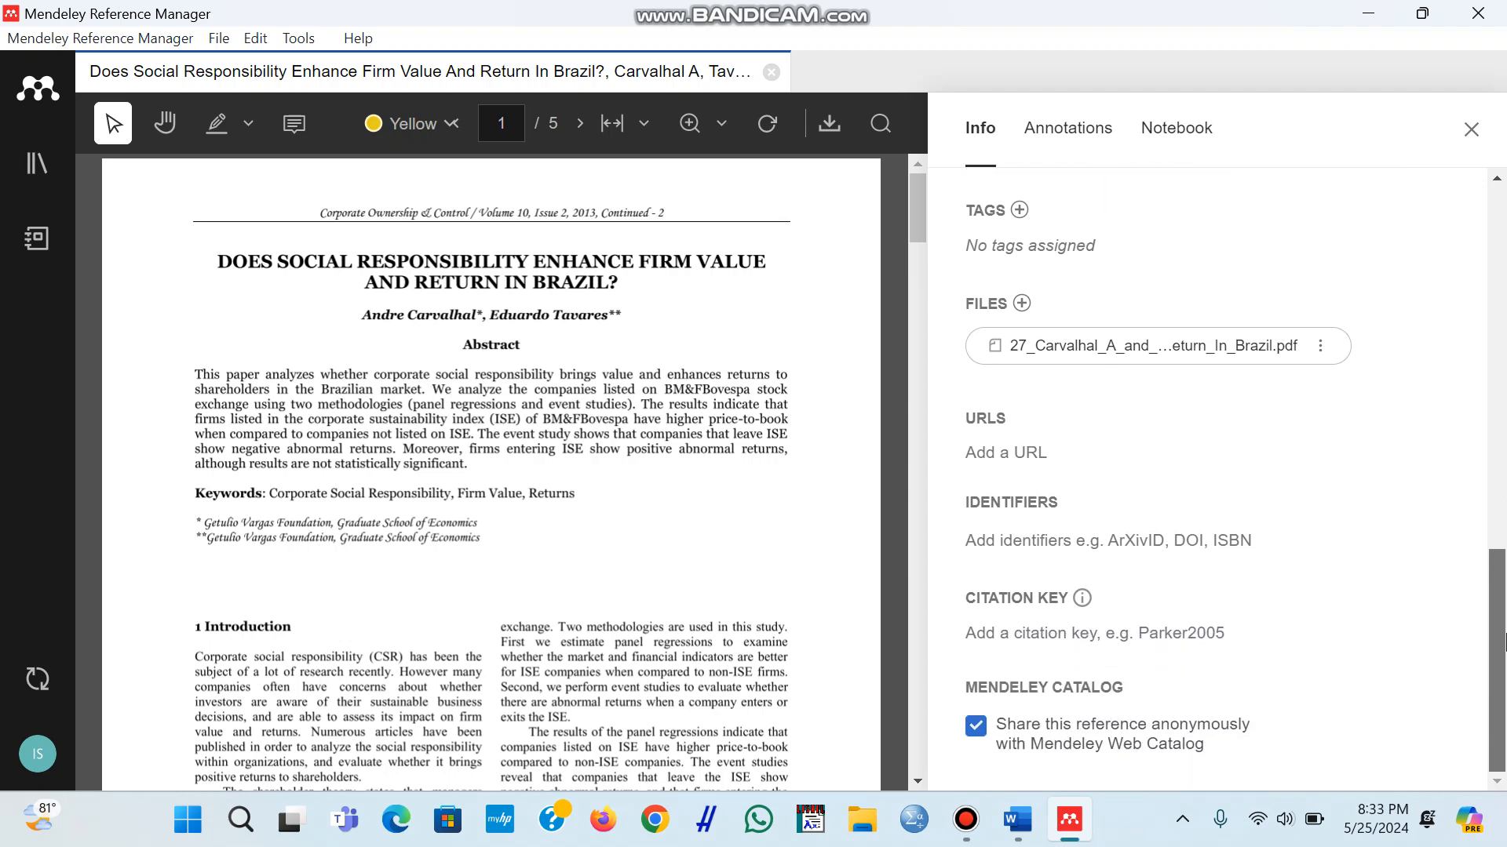
pyautogui.click(995, 457)
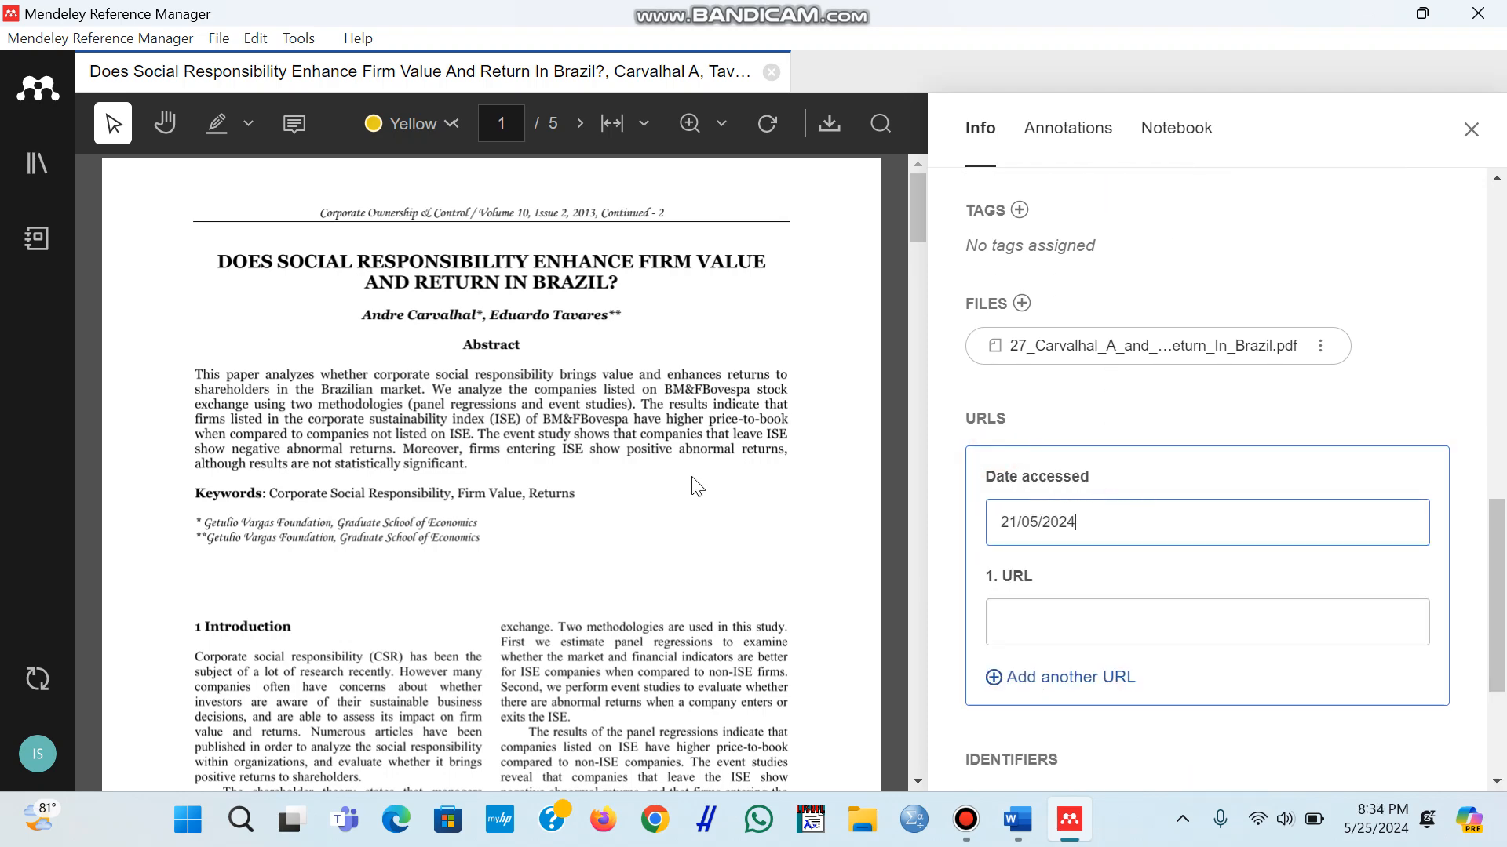
# Skim the article's PDF, close it and close the reference's details.
pyautogui.scroll(-5, 632, 450)
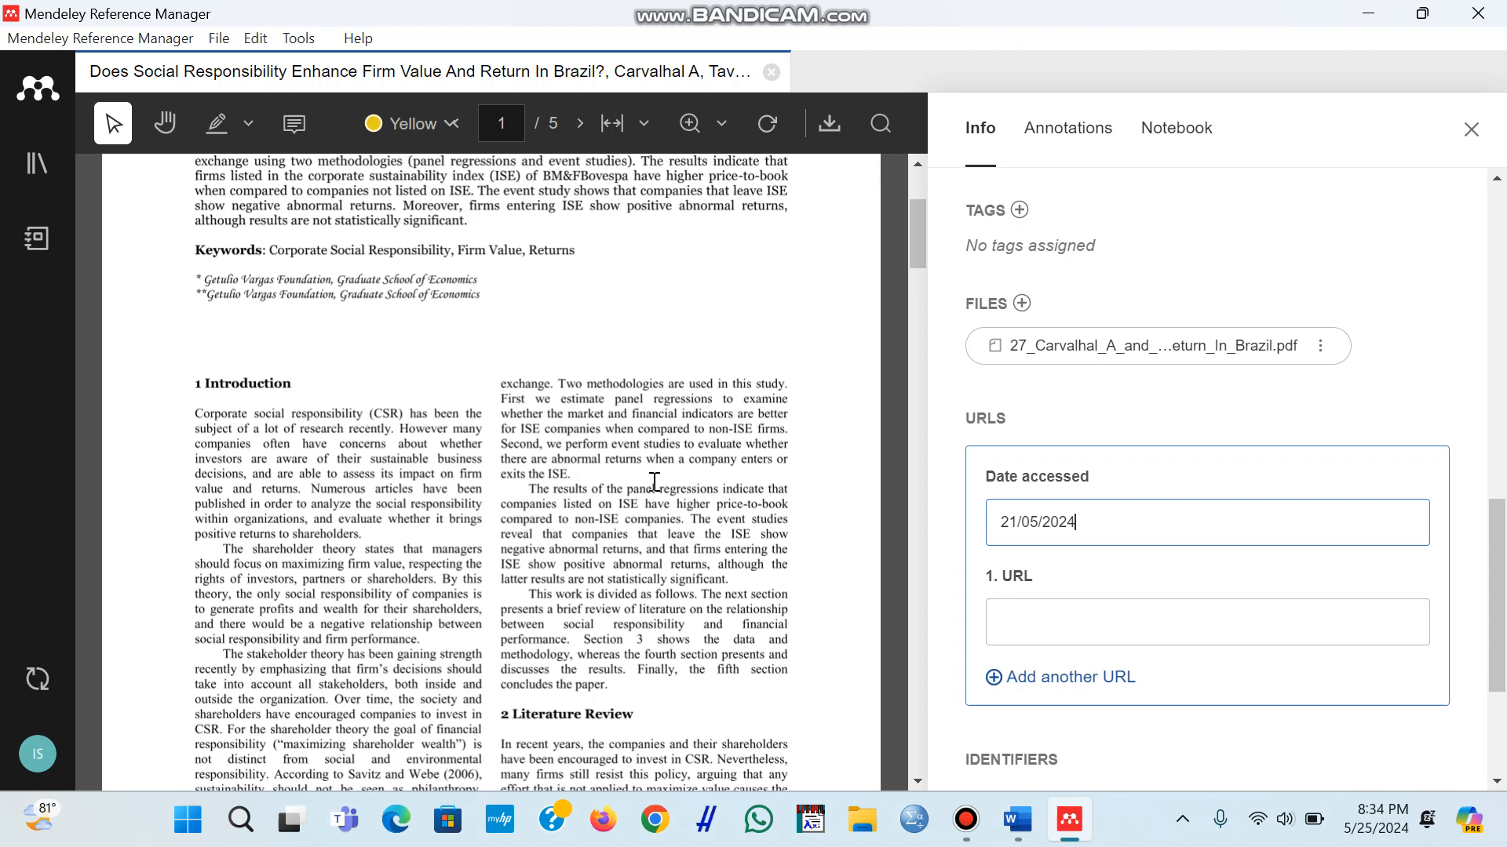
pyautogui.moveTo(919, 271); pyautogui.dragTo(919, 399)
pyautogui.press('Home')
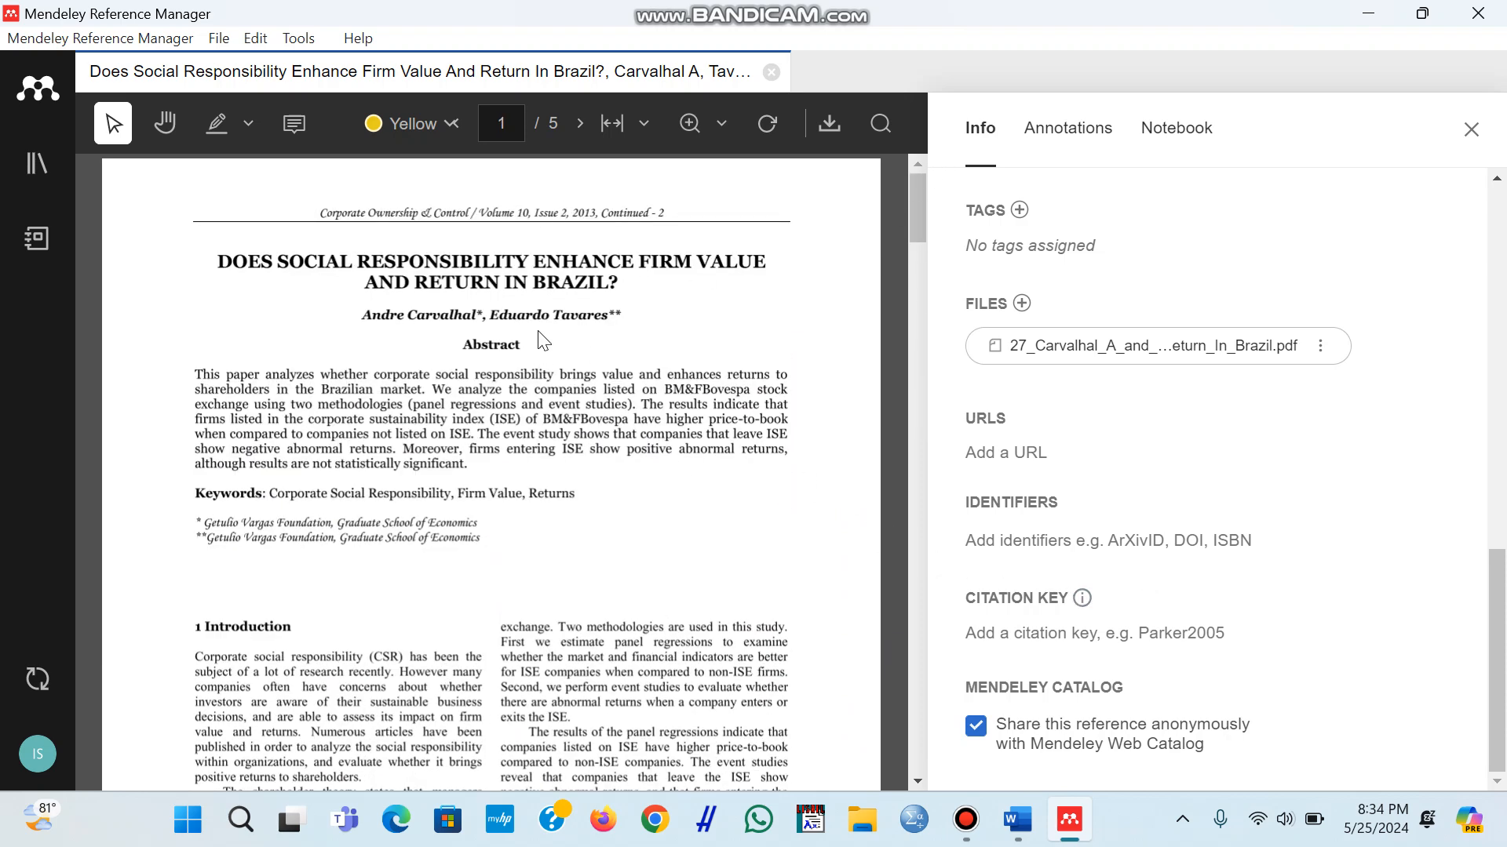
pyautogui.scroll(-6, 443, 528)
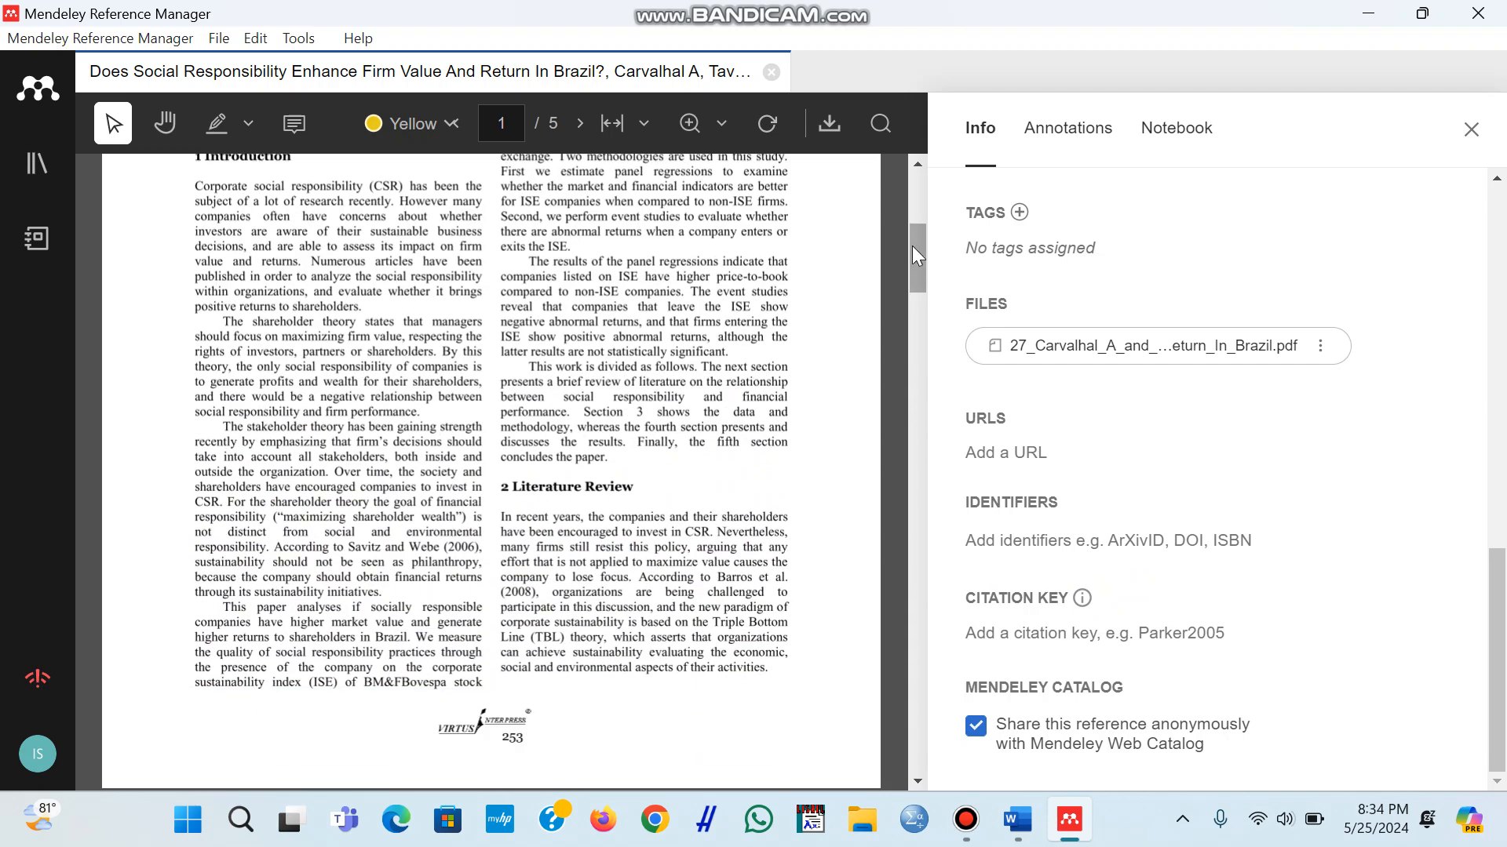
pyautogui.moveTo(913, 248); pyautogui.dragTo(946, 217)
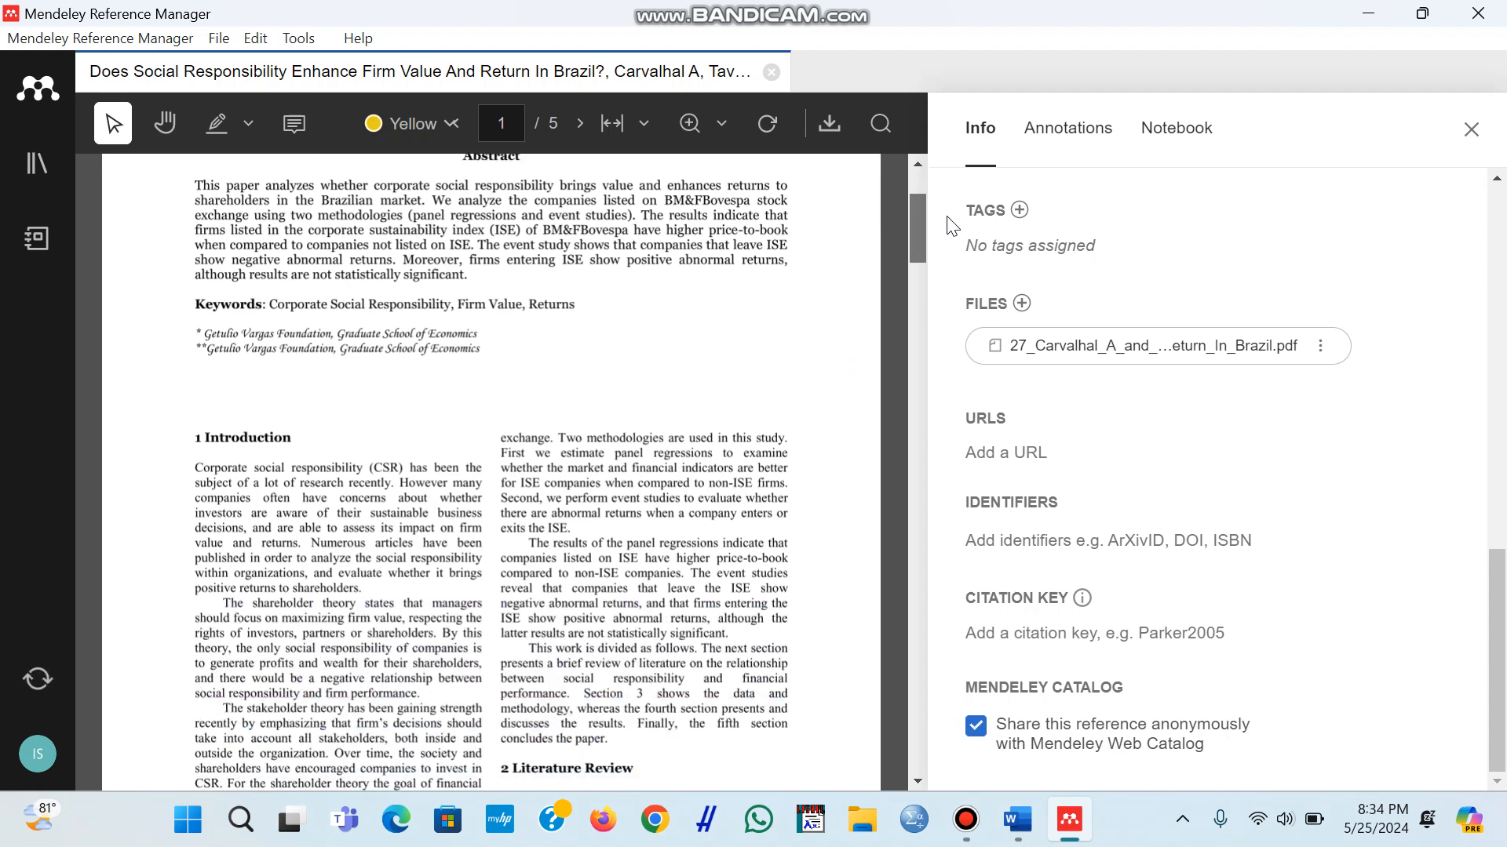
pyautogui.click(771, 72)
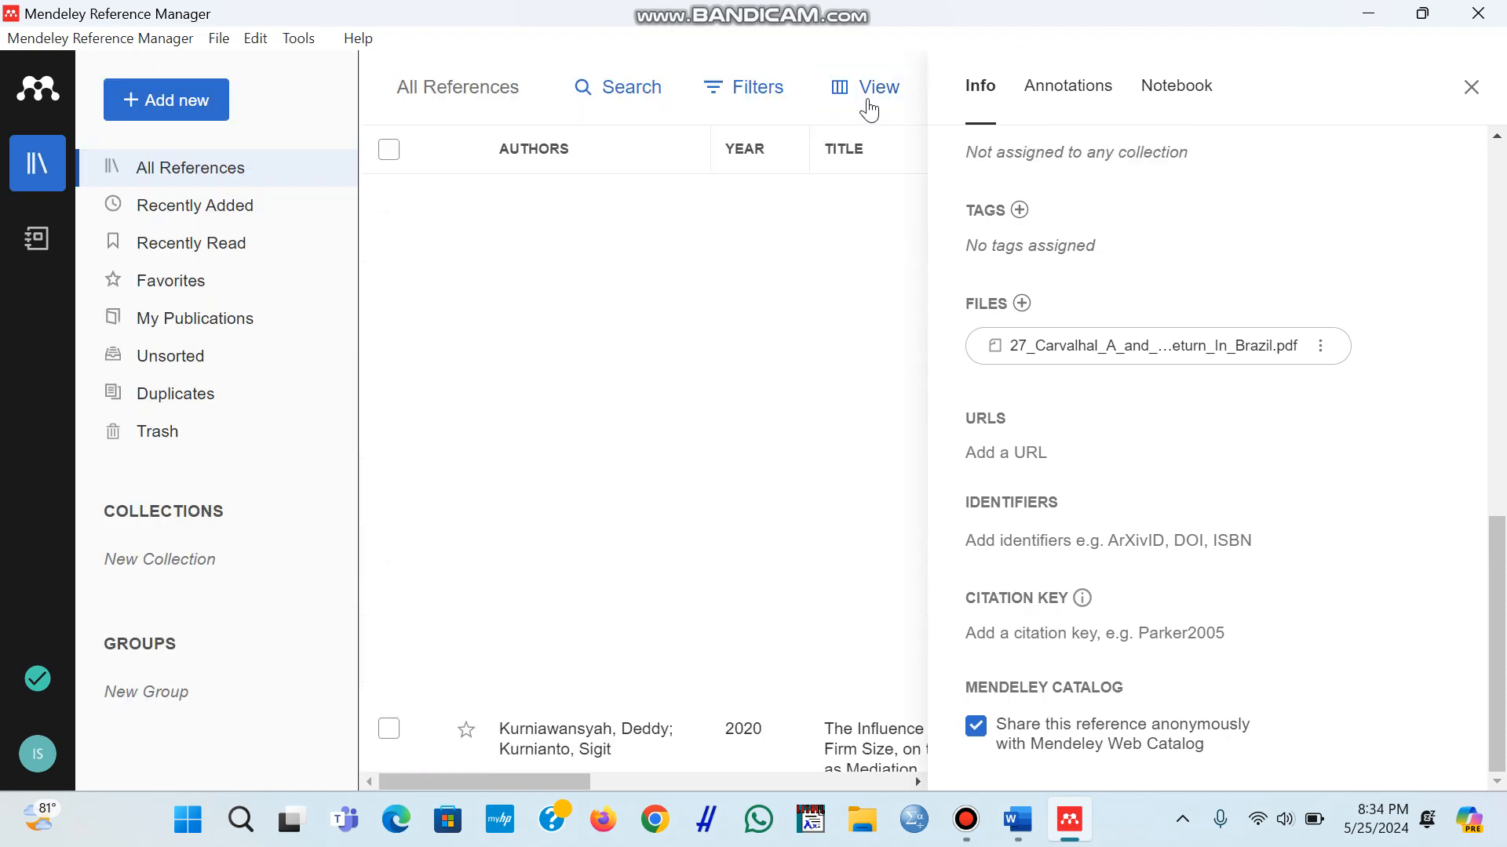
pyautogui.click(1469, 88)
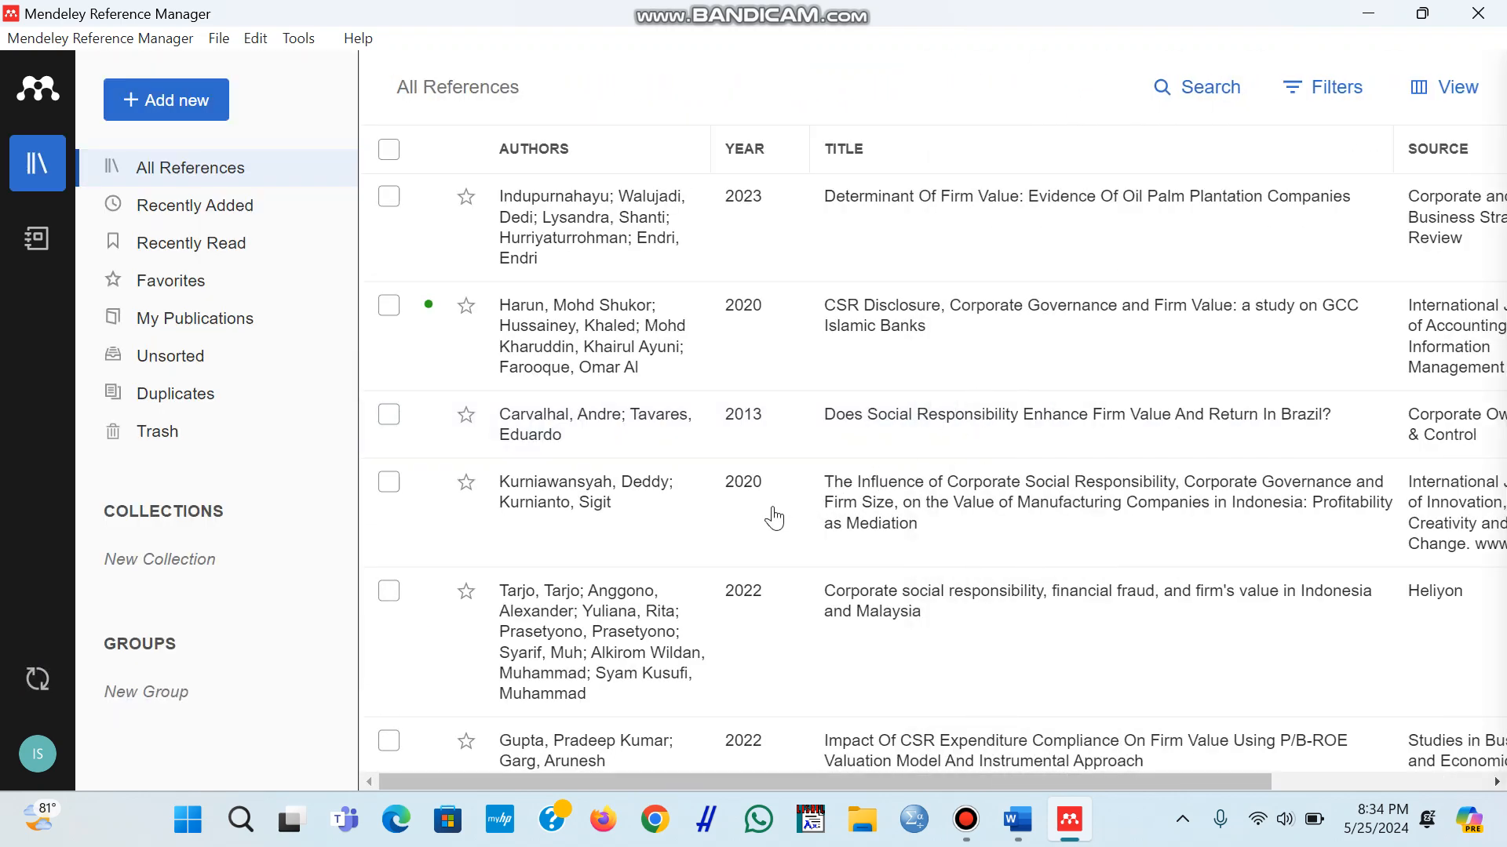
# Open the 2020 article on Corporate Social Responsibility, Corporate Governance and Firm Size, compare it with its details and close both.
pyautogui.click(987, 511)
pyautogui.click(1038, 567)
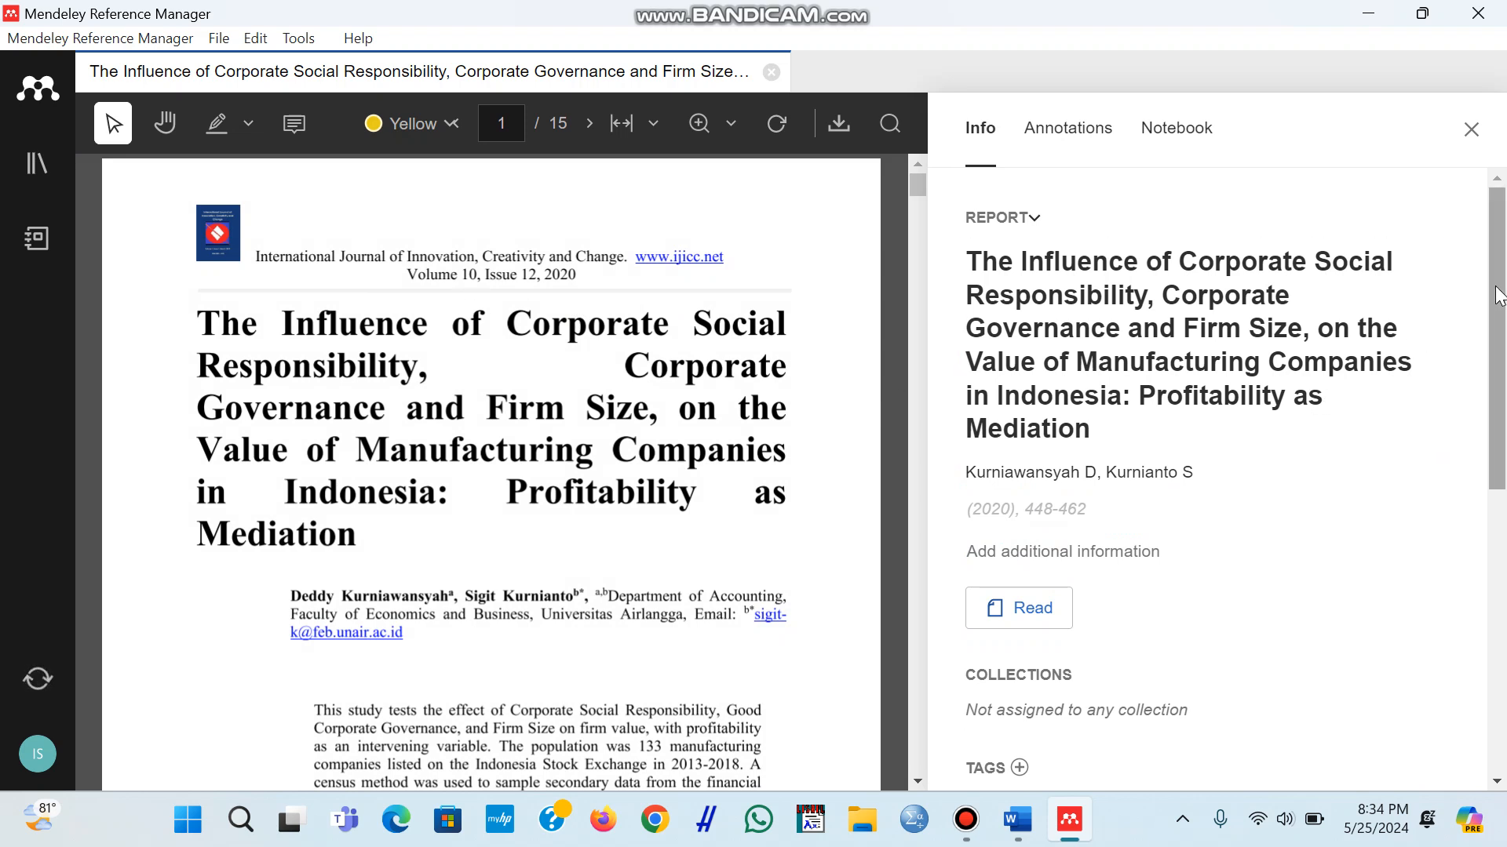
pyautogui.moveTo(1497, 302)
pyautogui.mouseDown()
pyautogui.moveTo(1504, 584)
pyautogui.moveTo(1505, 278)
pyautogui.mouseUp()
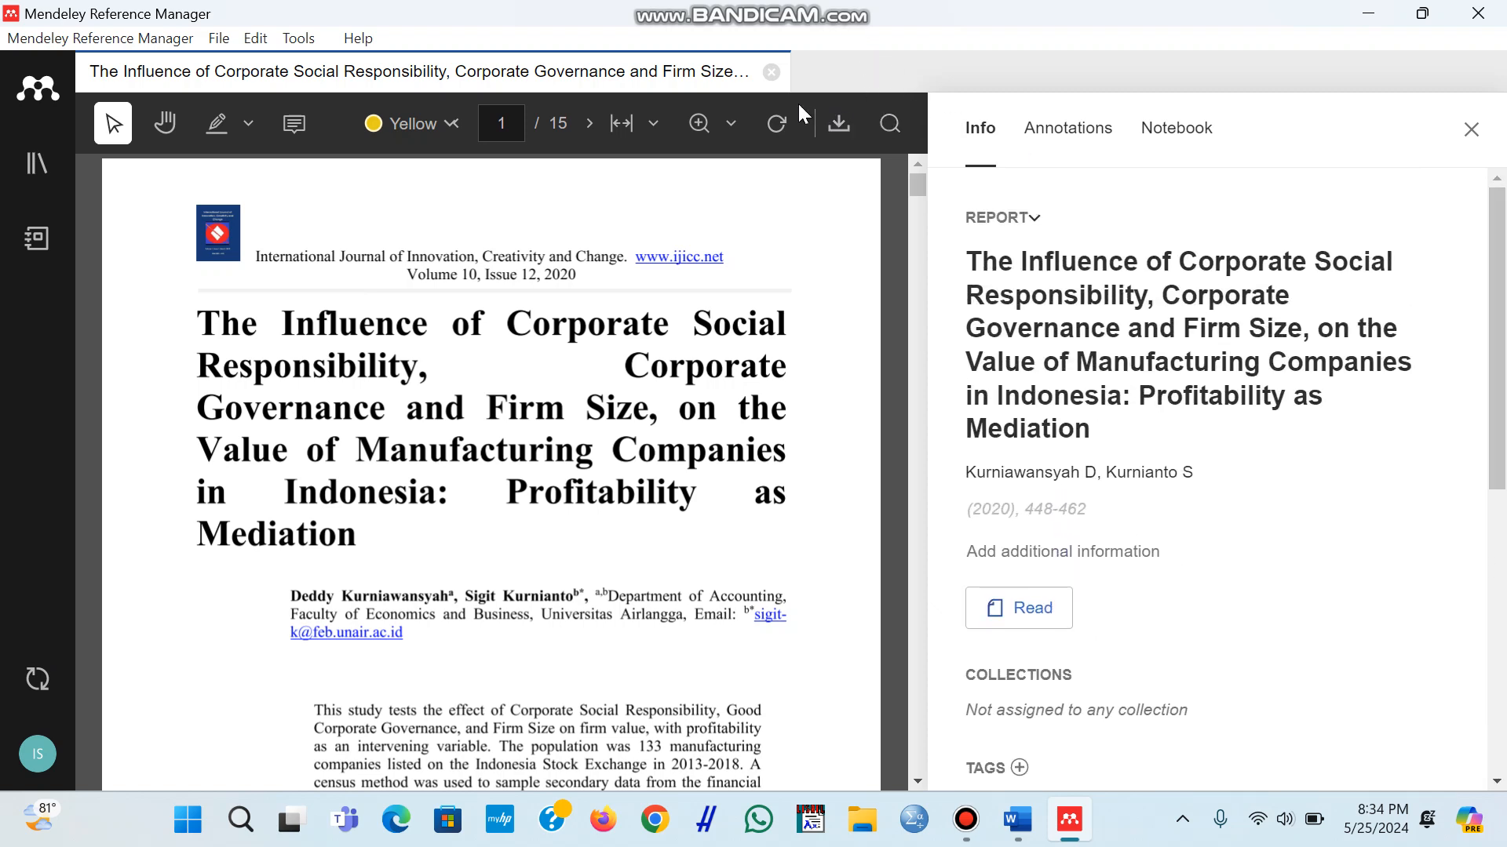
pyautogui.click(772, 73)
pyautogui.click(1471, 86)
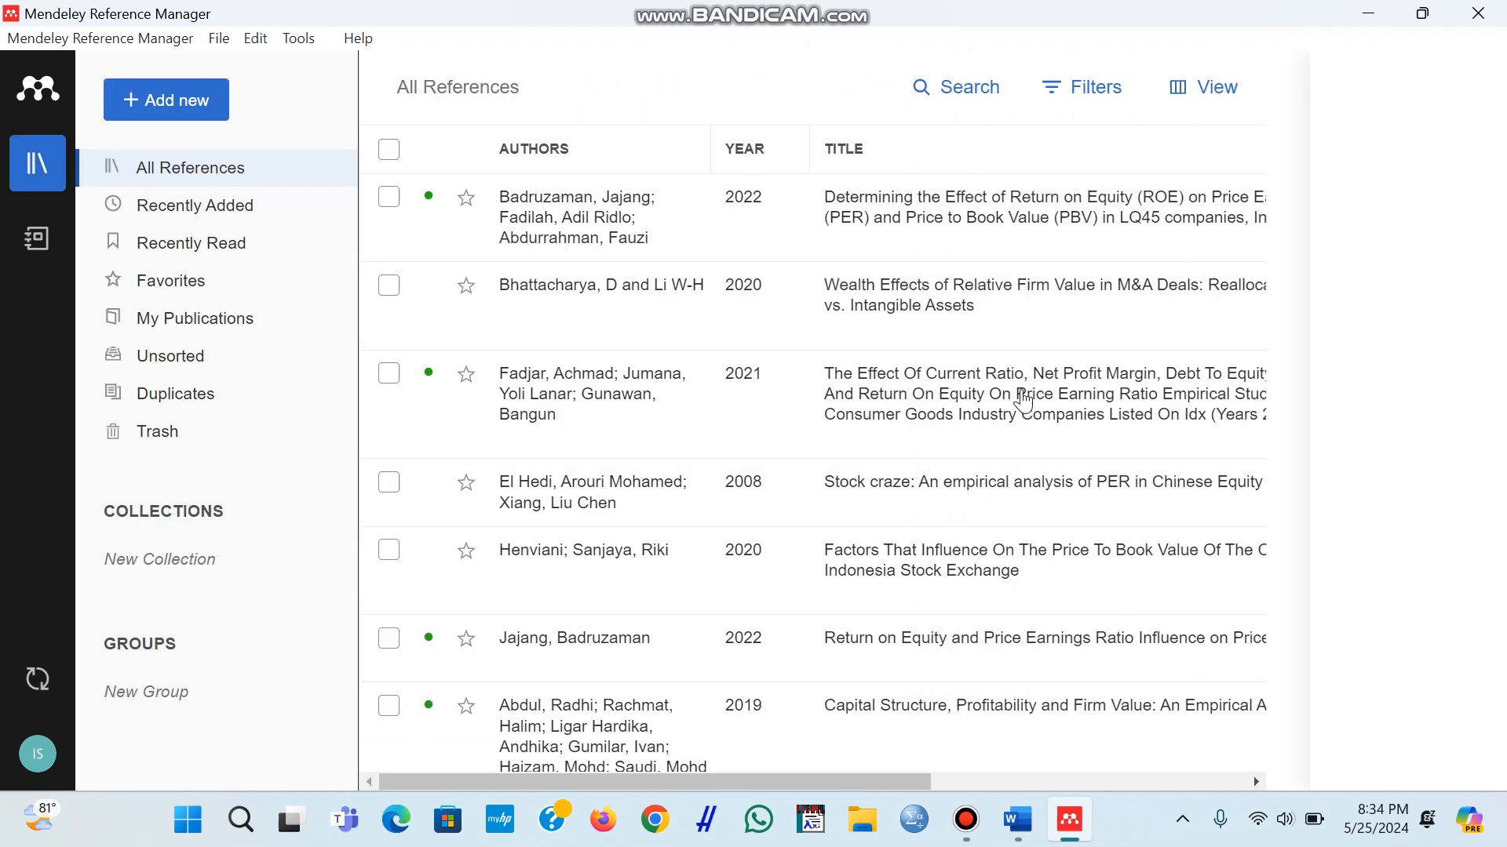
# Open the 2019 article Capital Structure, Profitability and Firm Value: An Empirical Analysis, compare its PDF with its details and close both.
pyautogui.click(958, 713)
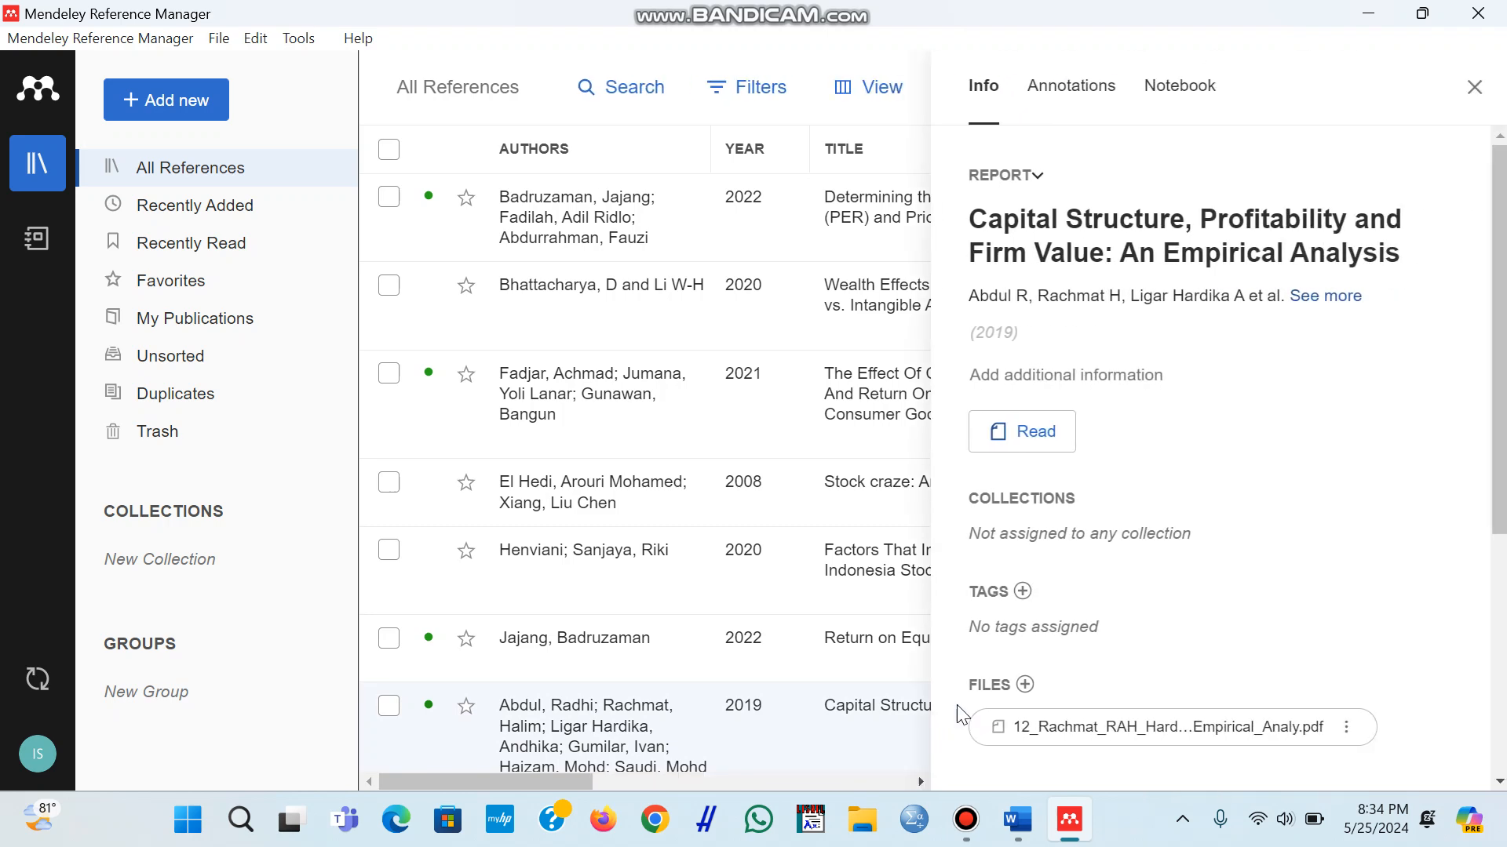
pyautogui.click(1020, 430)
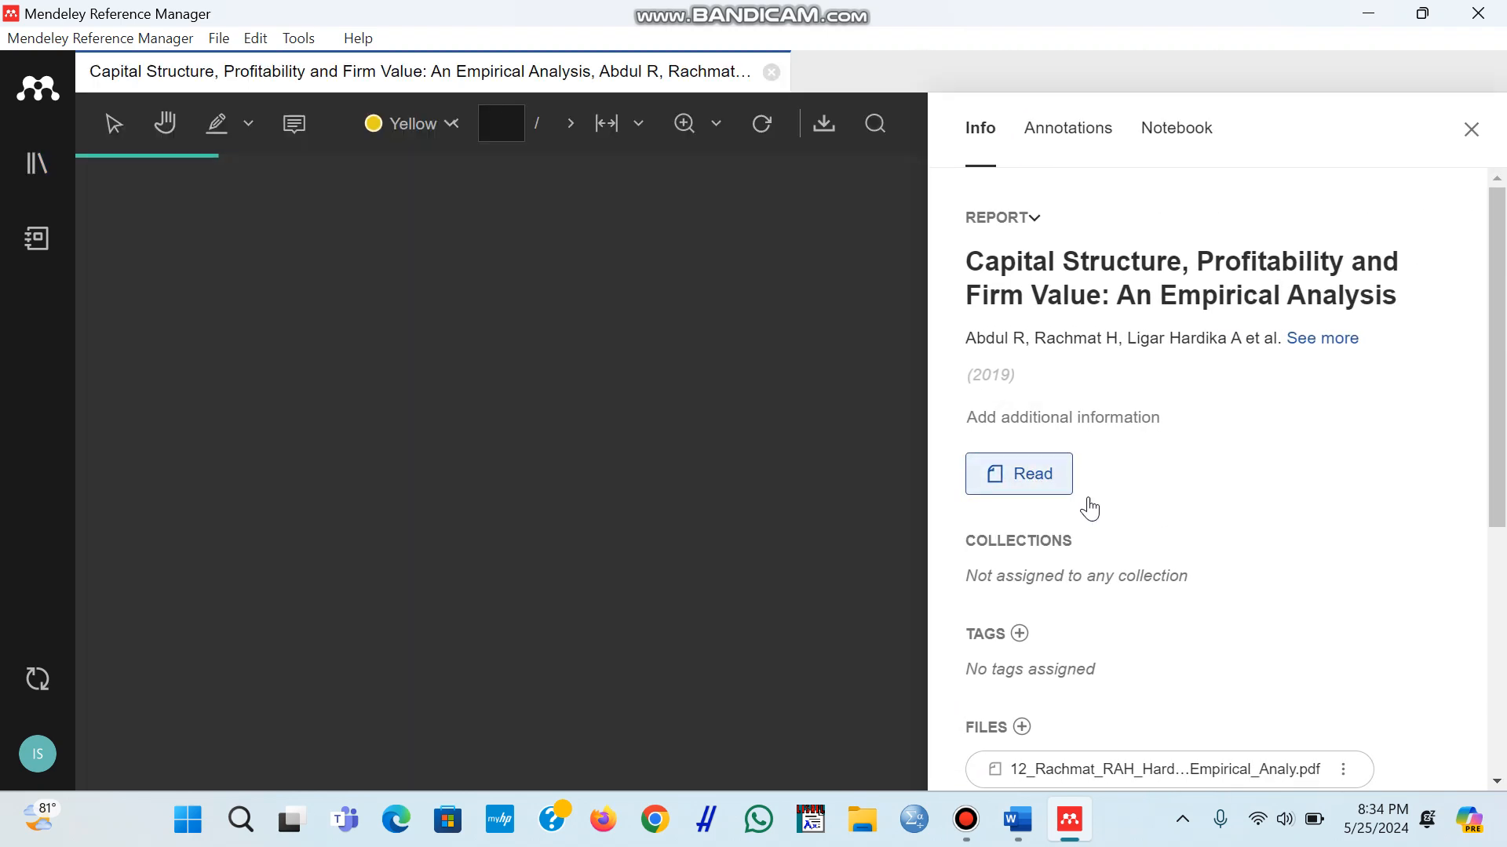
pyautogui.moveTo(1495, 270); pyautogui.dragTo(1505, 620)
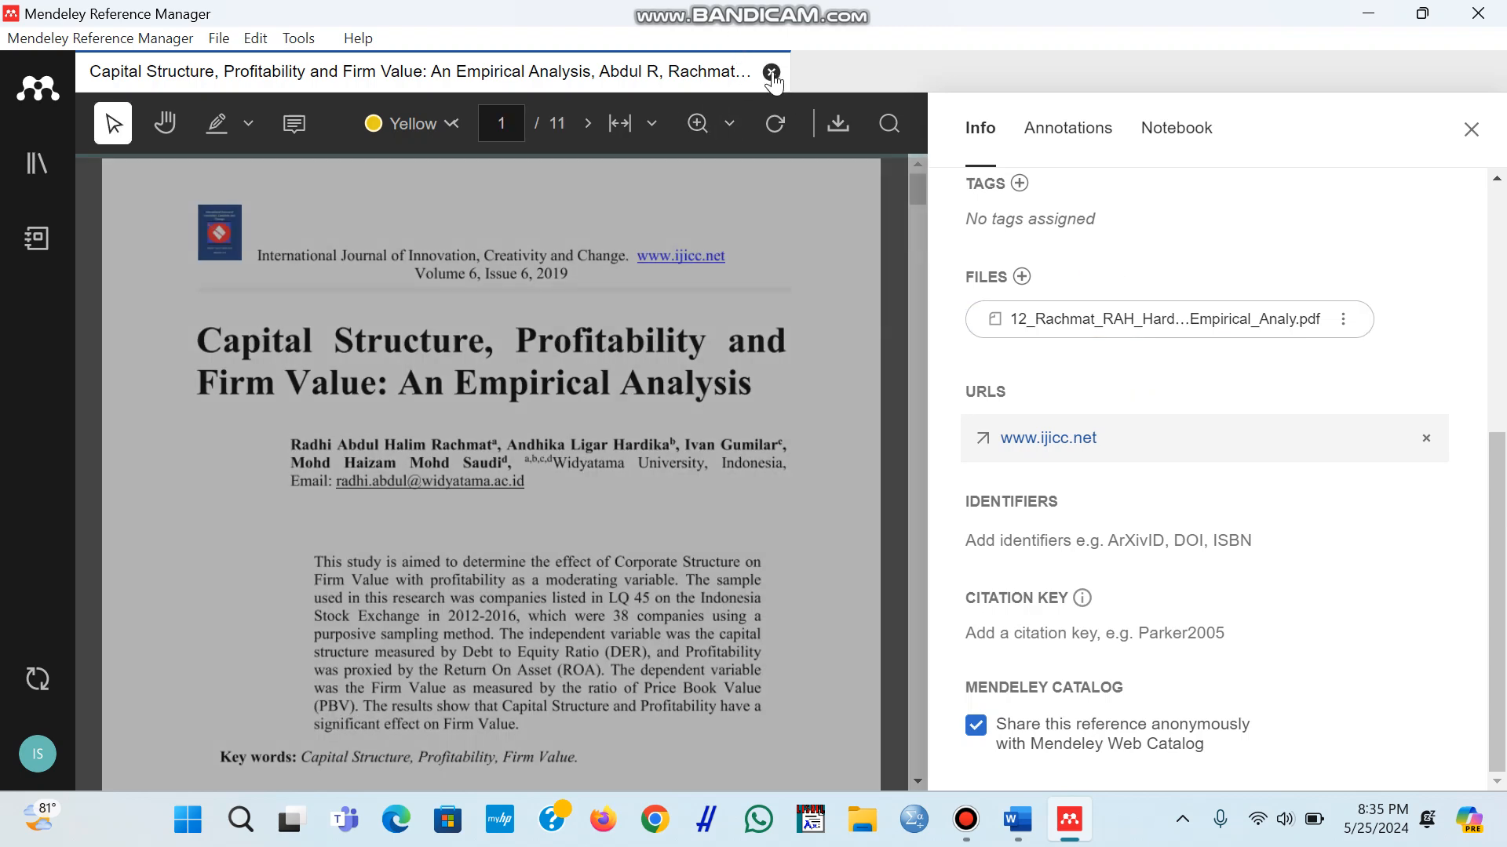
pyautogui.click(771, 73)
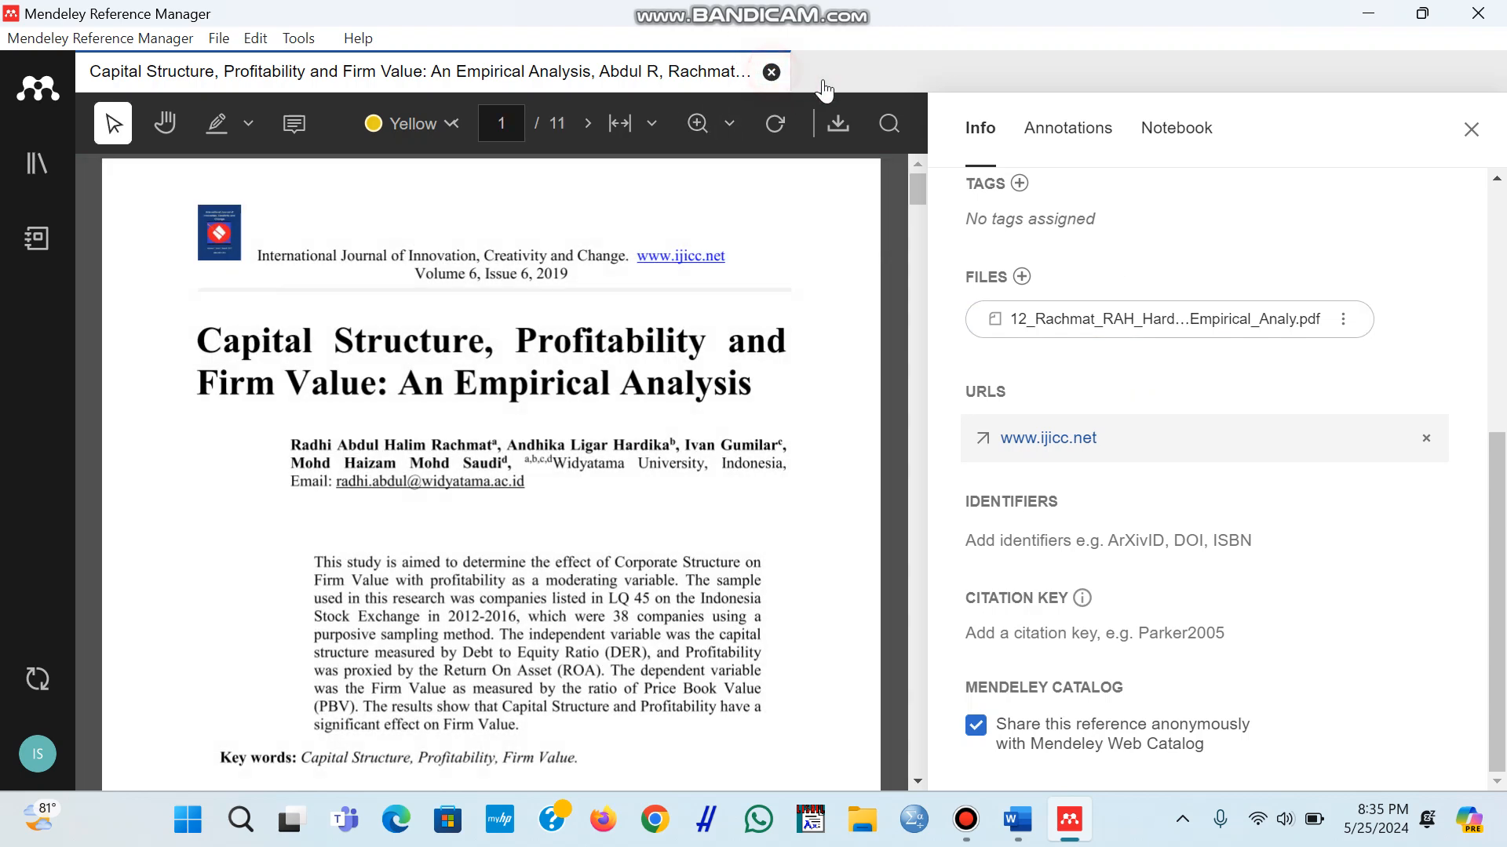
pyautogui.click(1480, 92)
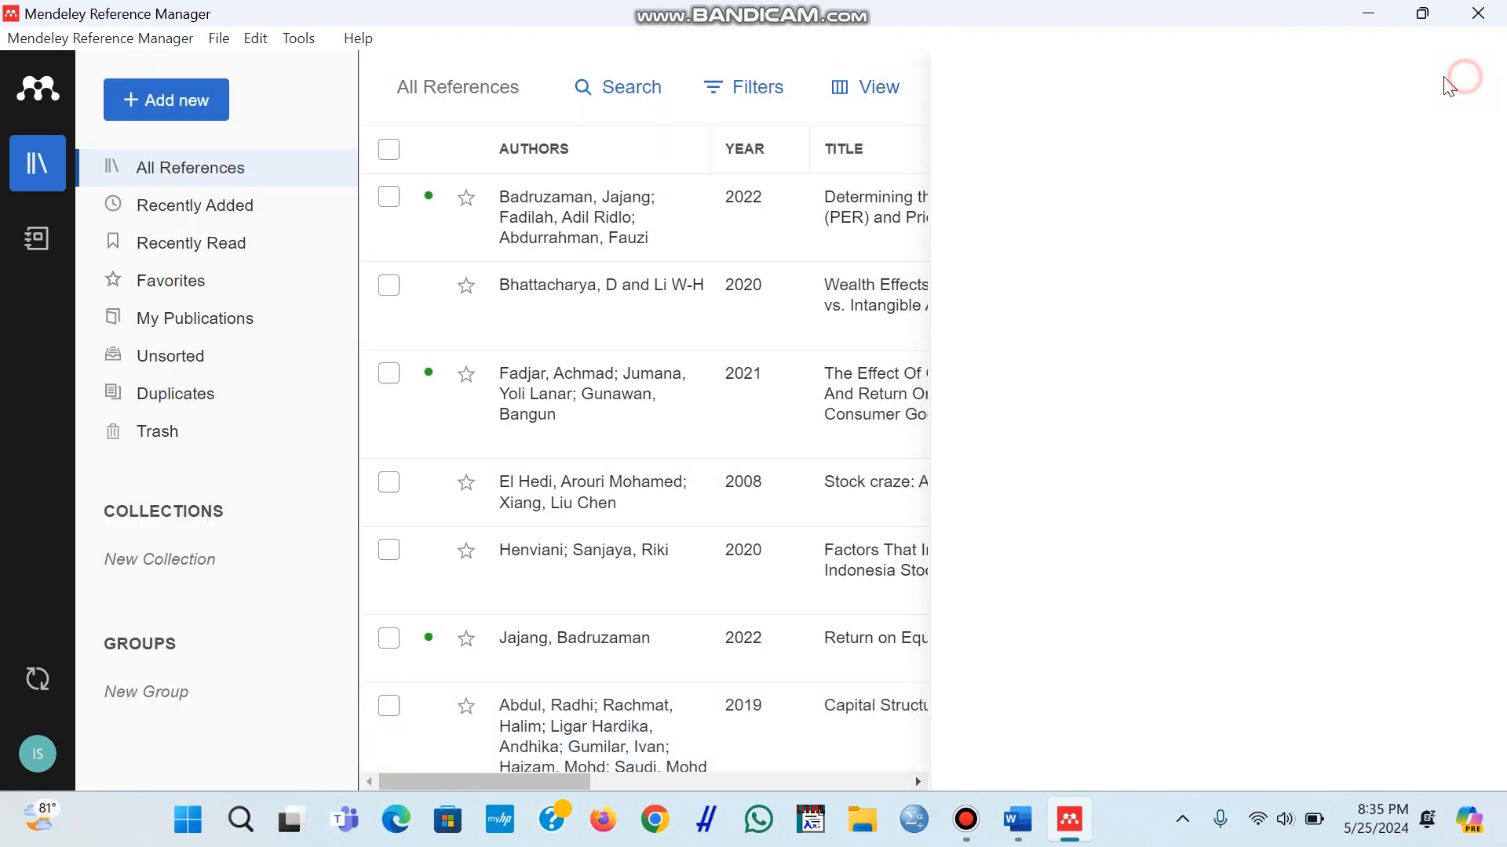
# Open the PDF of the 2021 article Of Intrinsic Value Relative Valuation Techniques and look through its reference details.
pyautogui.scroll(-3, 714, 528)
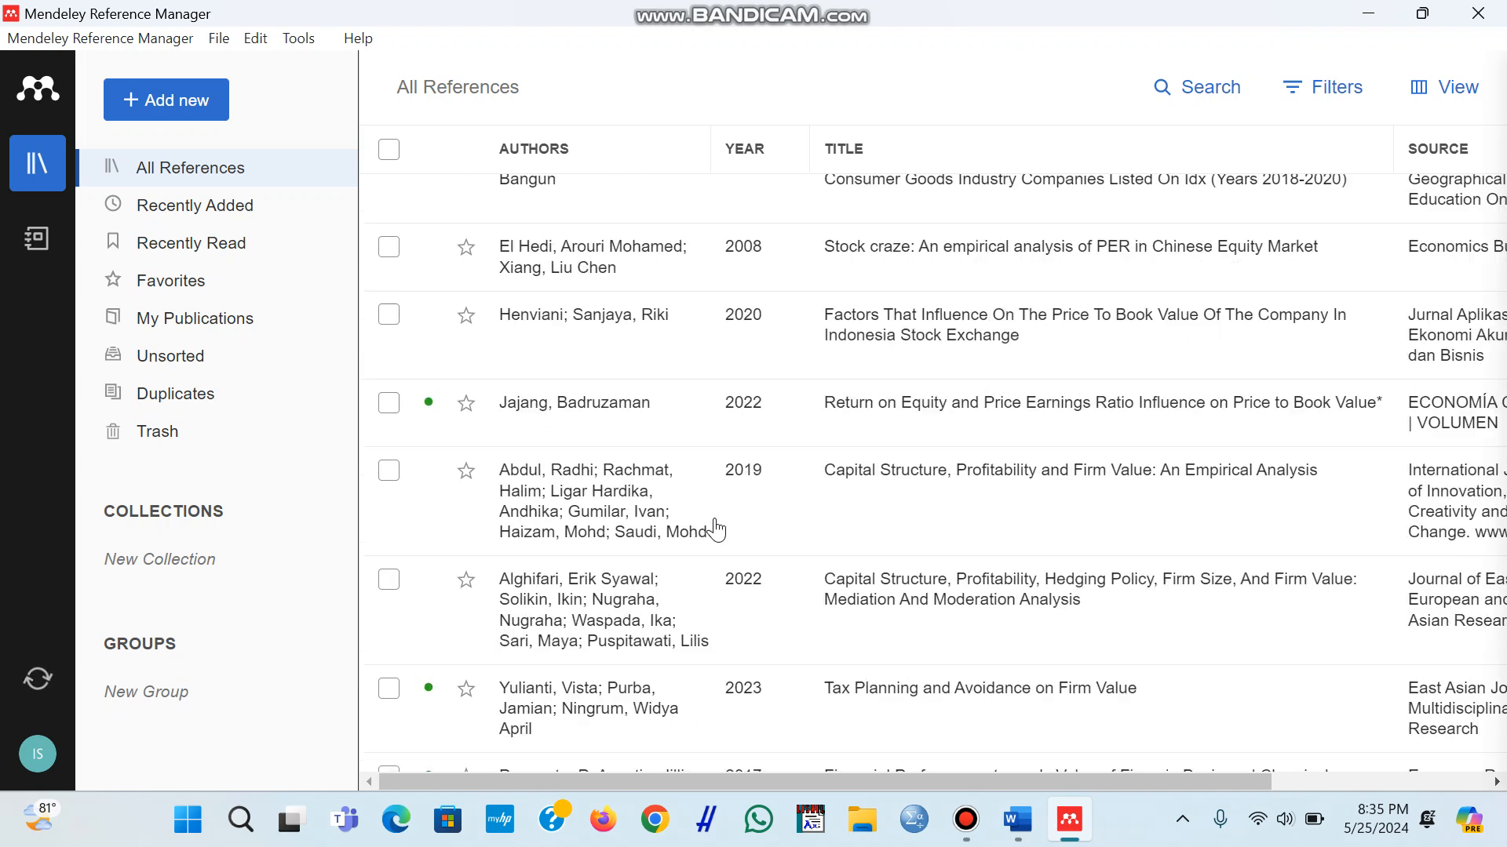
pyautogui.scroll(-4, 746, 565)
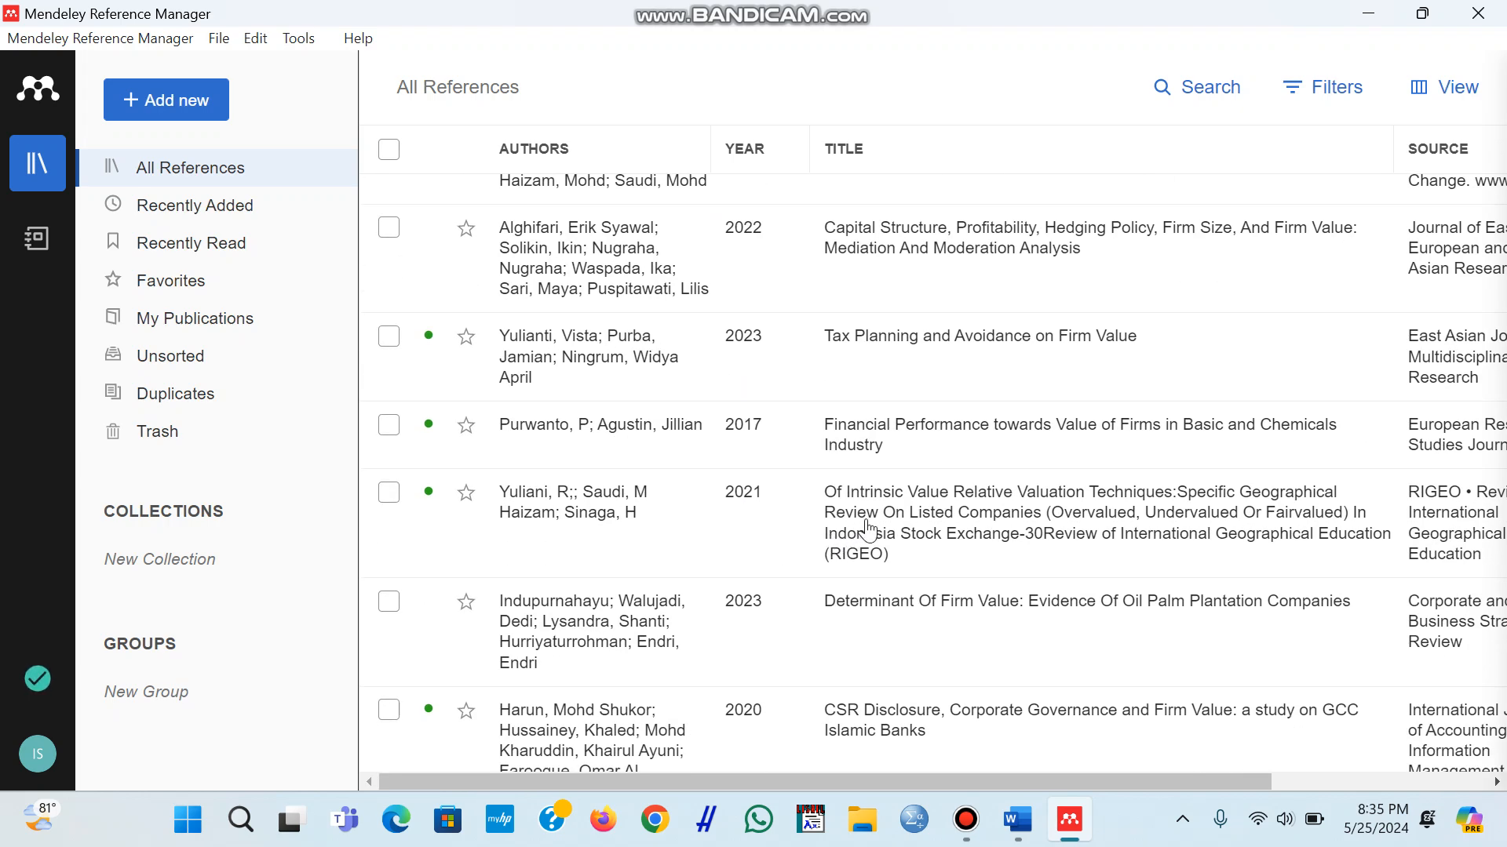
pyautogui.click(941, 520)
pyautogui.click(1025, 626)
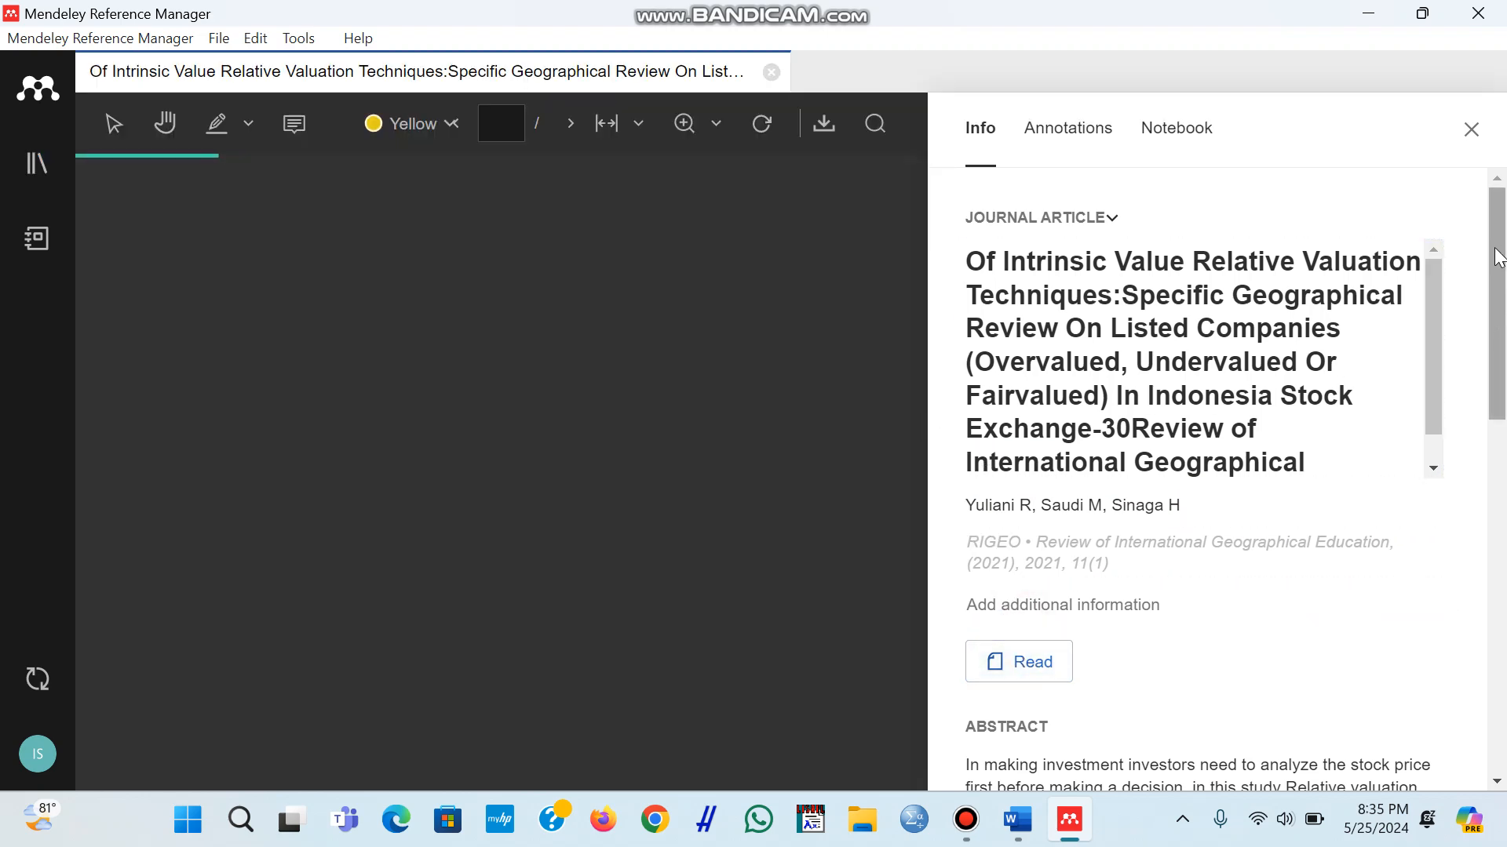
pyautogui.moveTo(1498, 258); pyautogui.dragTo(1504, 534)
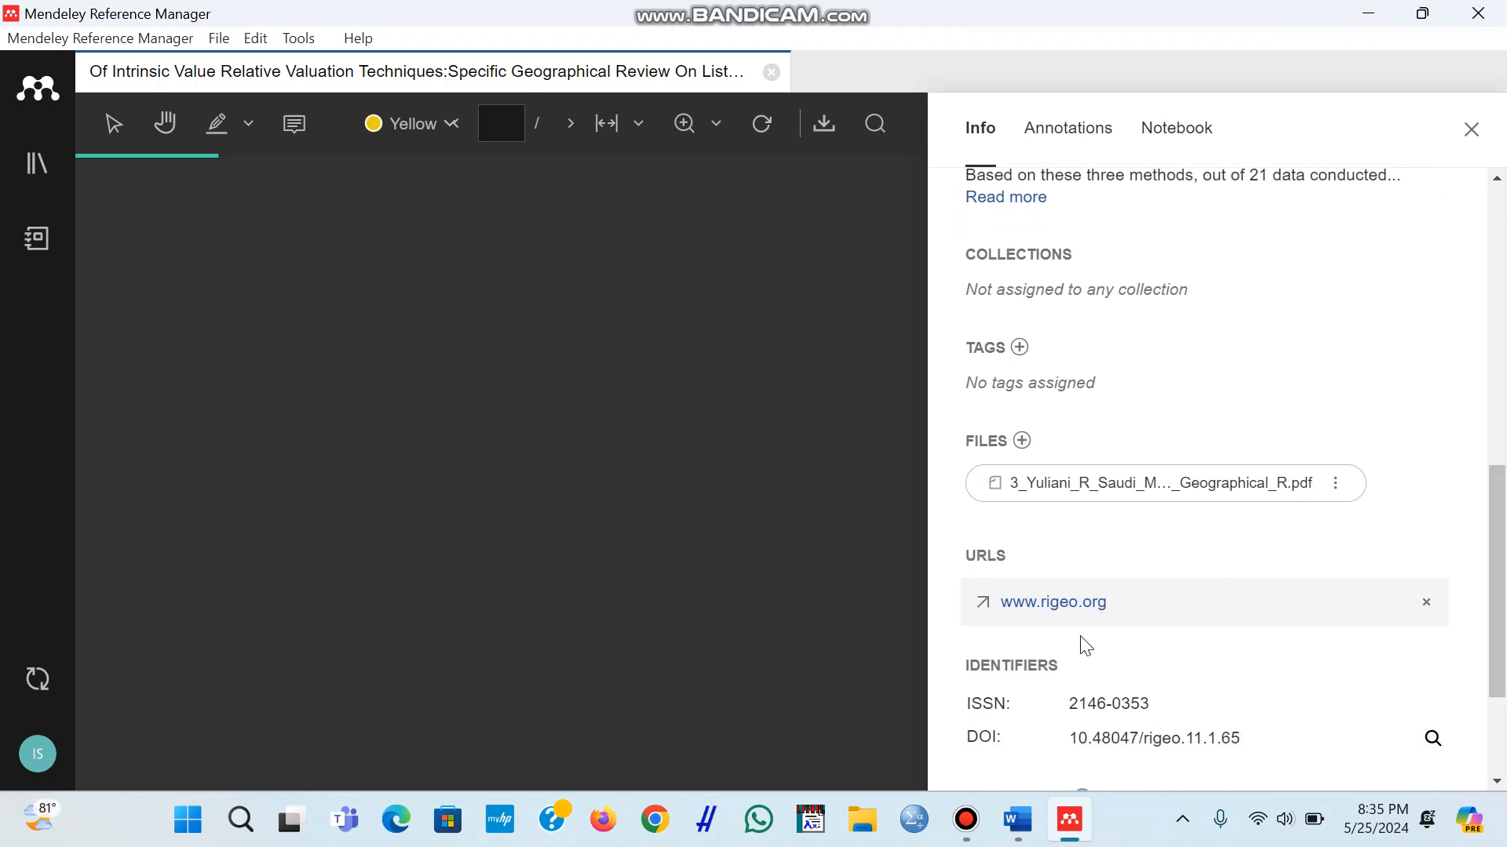
# Check the reference's URL, ISSN and DOI entries against the article's first page.
pyautogui.click(1063, 606)
pyautogui.moveTo(1504, 541); pyautogui.dragTo(1504, 616)
pyautogui.click(1069, 540)
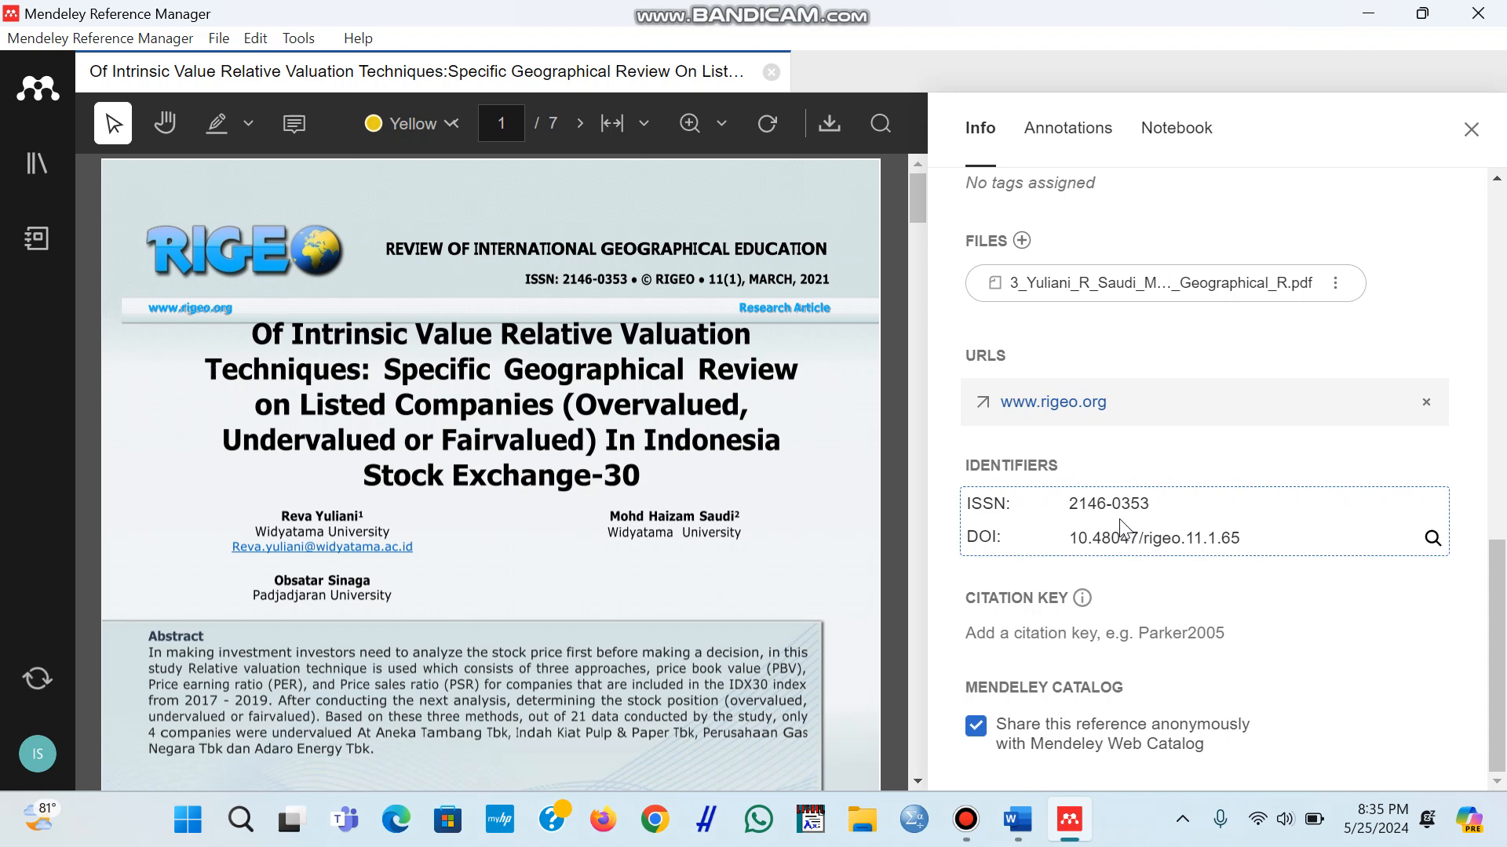
pyautogui.click(1098, 499)
# Look back over the remaining reference details, close them and close the article's PDF.
pyautogui.moveTo(1503, 458); pyautogui.dragTo(1504, 314)
pyautogui.scroll(-2, 1224, 495)
pyautogui.click(1470, 129)
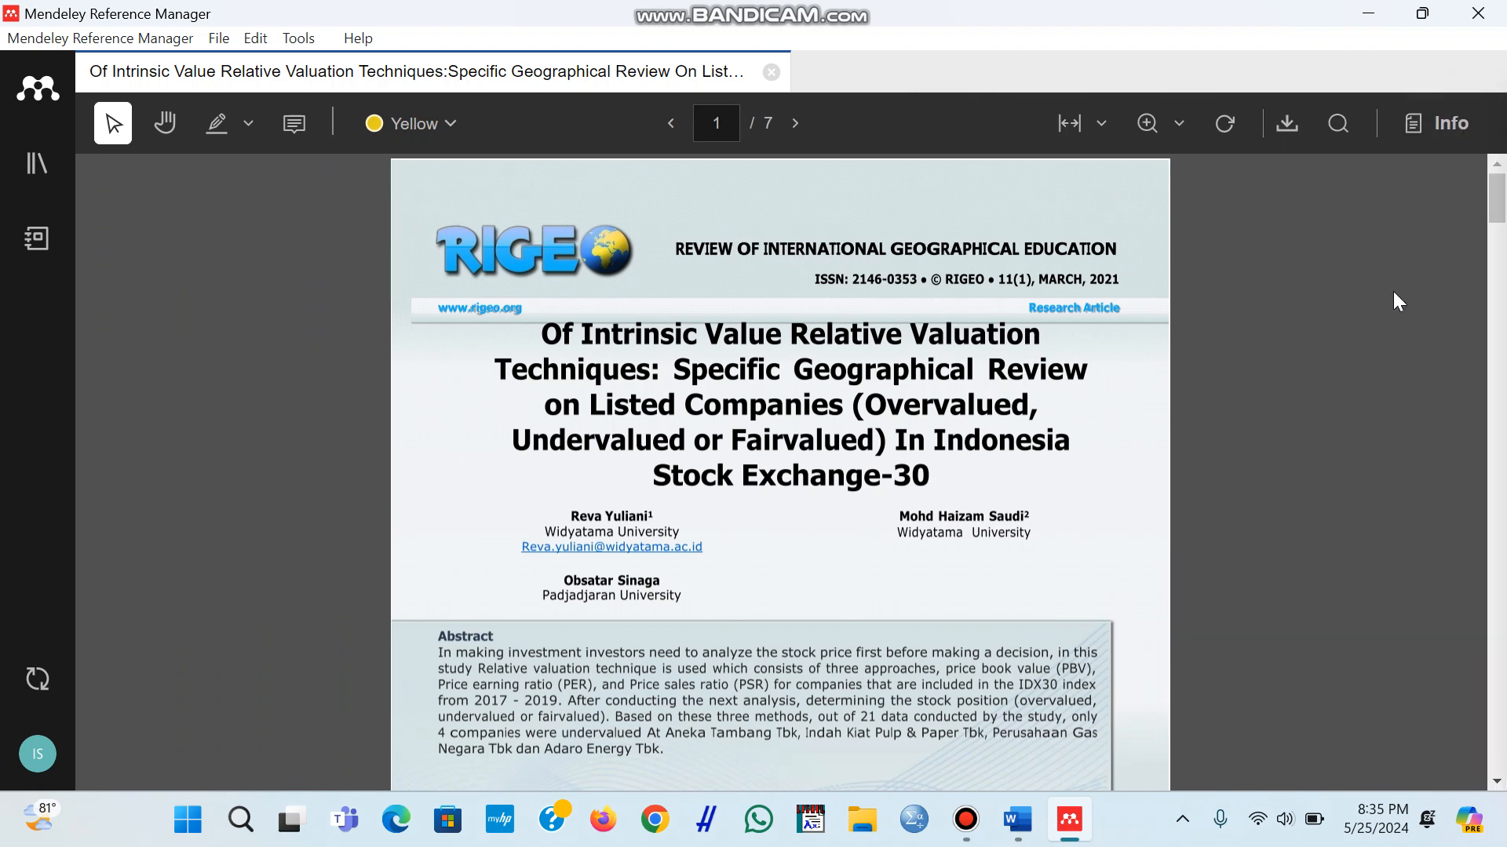
pyautogui.click(771, 72)
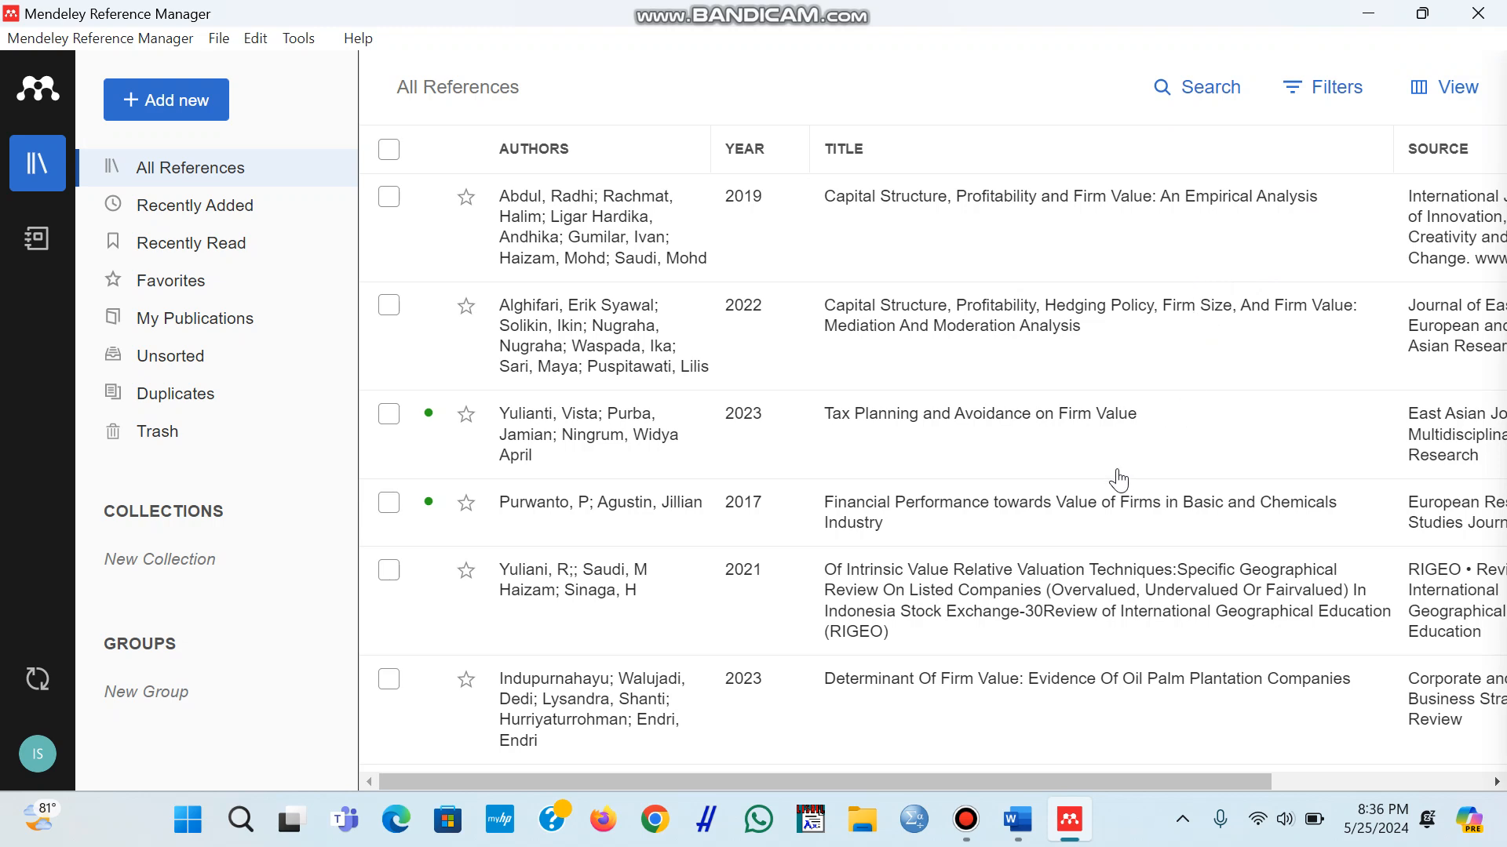
pyautogui.moveTo(1068, 834)
pyautogui.moveTo(1034, 816)
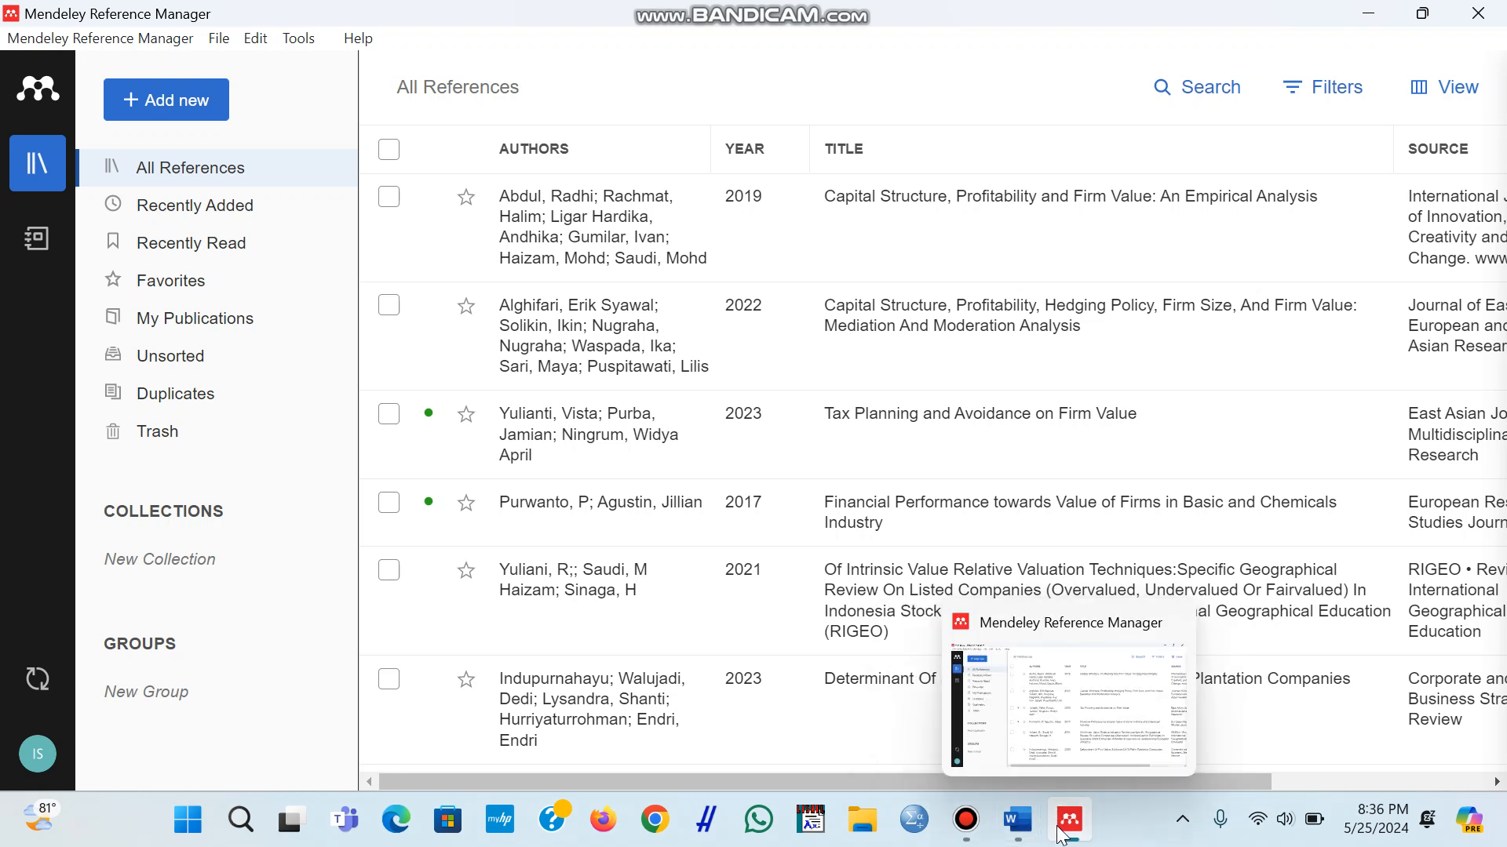
pyautogui.click(966, 820)
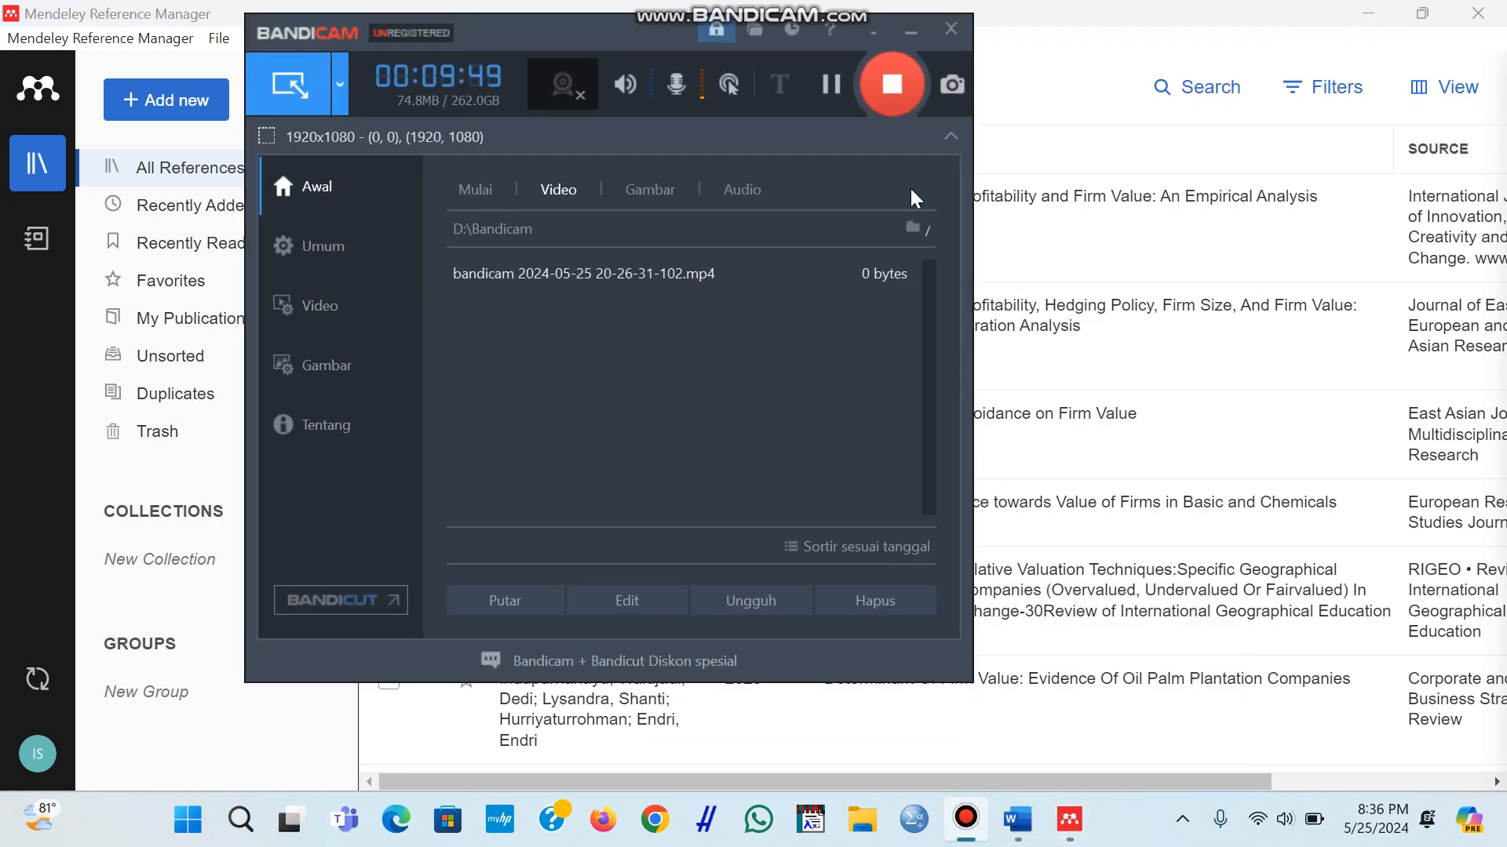